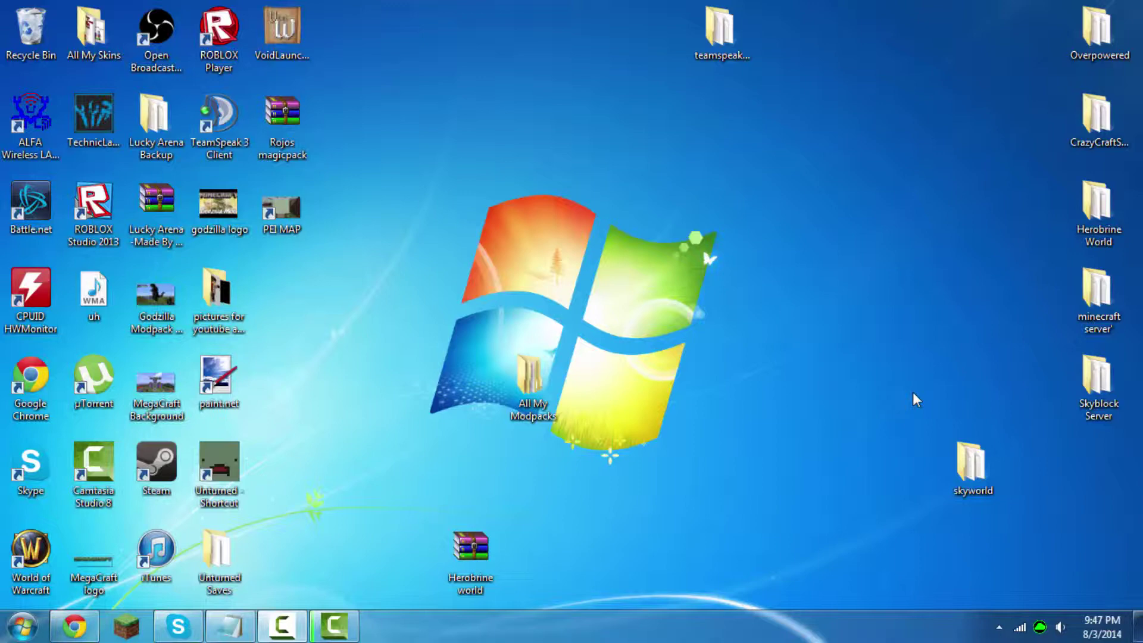
{"action": "left_click", "coordinate": [298, 629]}
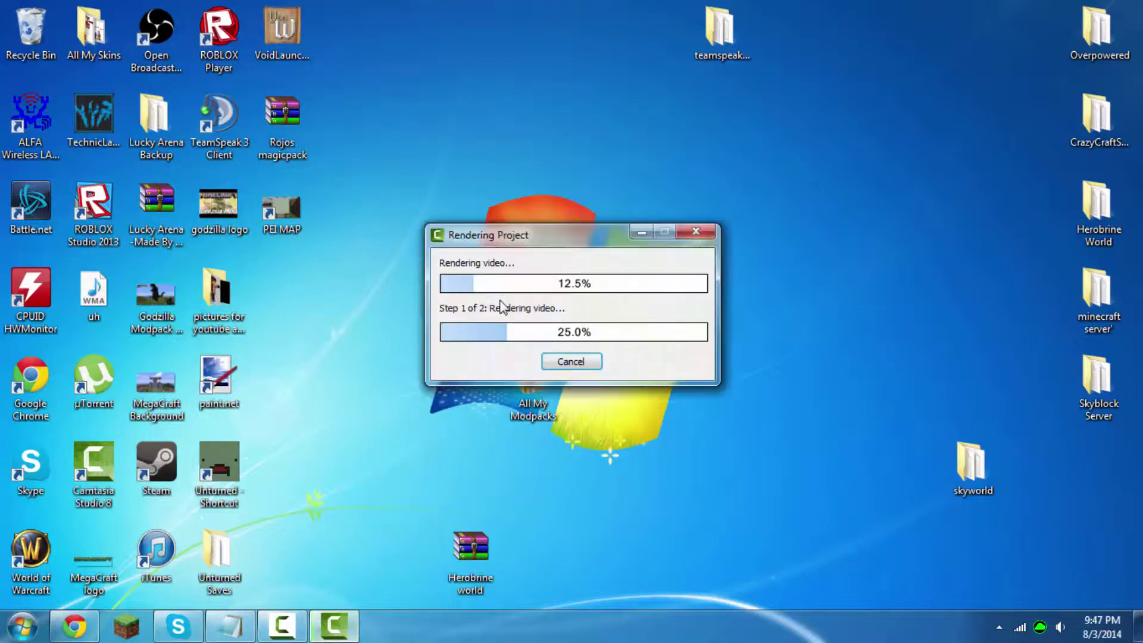
{"action": "left_click", "coordinate": [637, 234]}
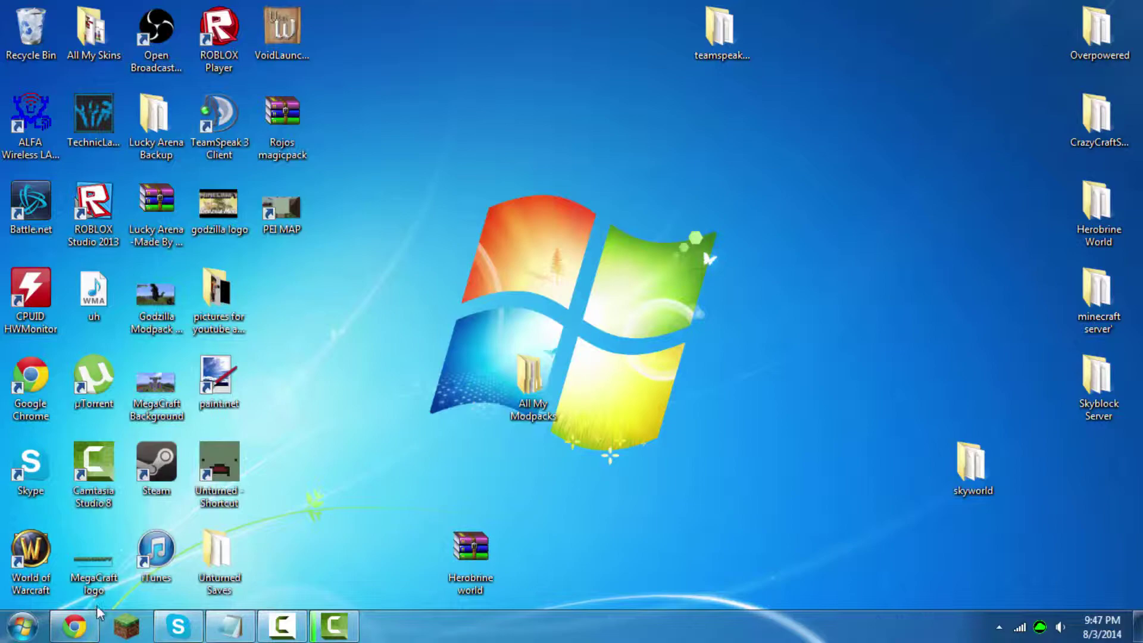
Switch to Chrome, download CraftBukkit build #3106 for version 1.7.10-R0.1, and keep the .jar file.
{"action": "left_click", "coordinate": [90, 623]}
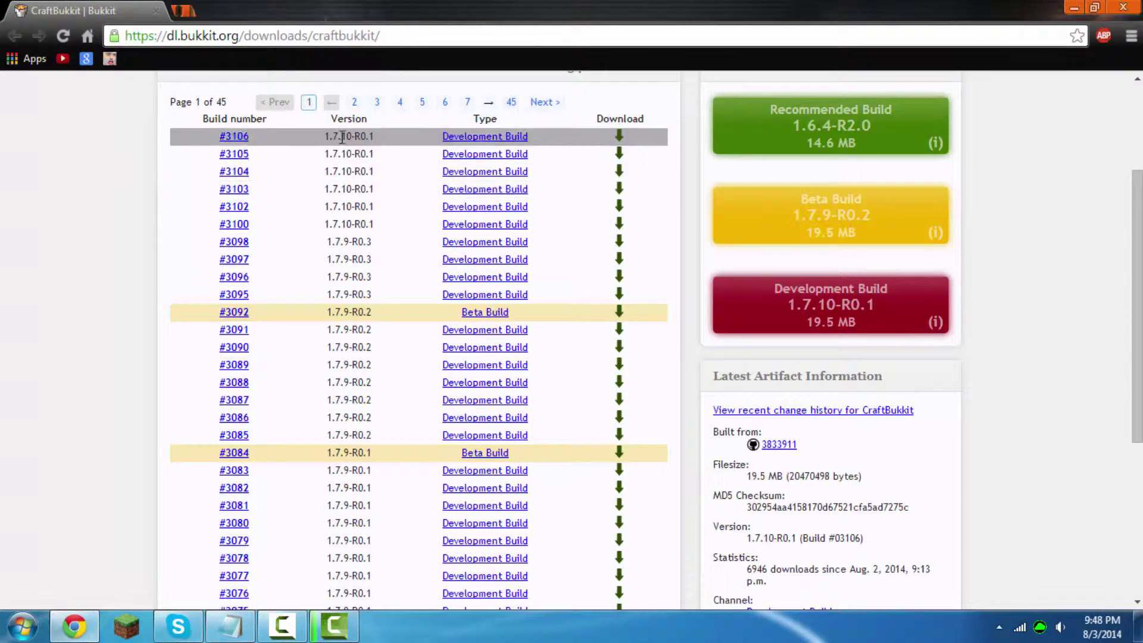
{"action": "scroll", "coordinate": [381, 356], "scroll_direction": "down", "scroll_amount": 5}
{"action": "scroll", "coordinate": [384, 358], "scroll_direction": "up", "scroll_amount": 7}
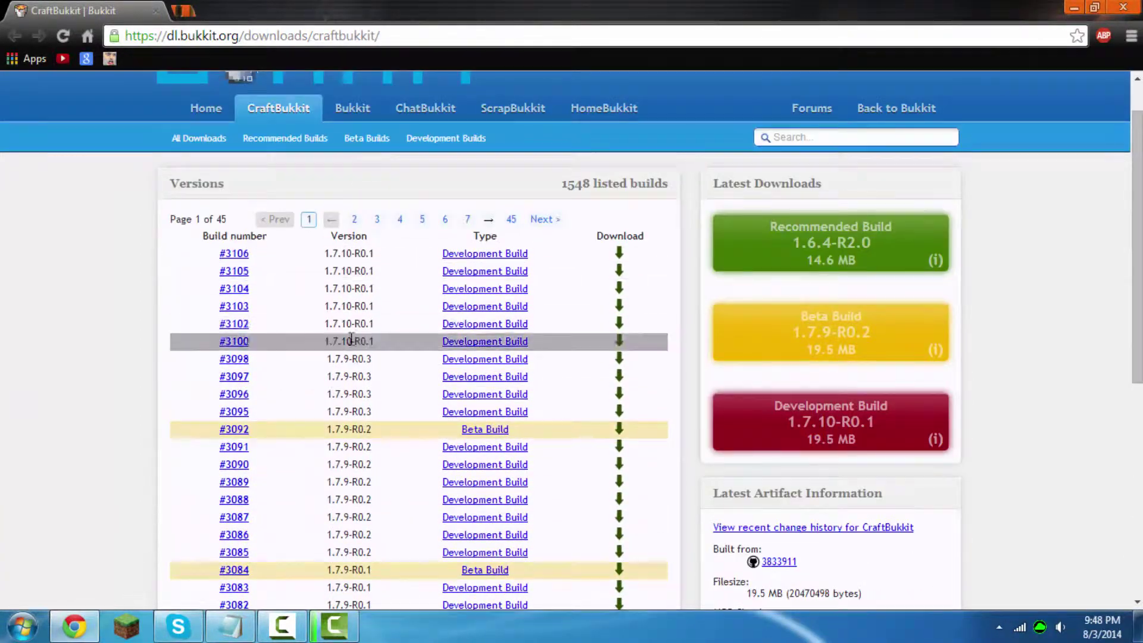
{"action": "scroll", "coordinate": [339, 339], "scroll_direction": "down", "scroll_amount": 2}
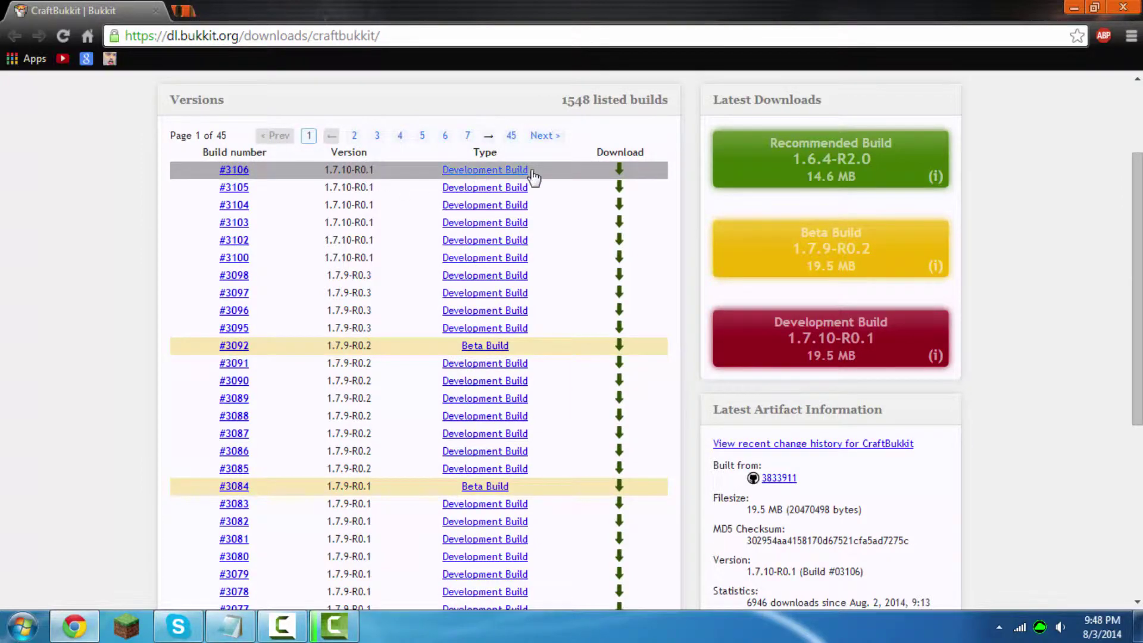
{"action": "left_click", "coordinate": [621, 178]}
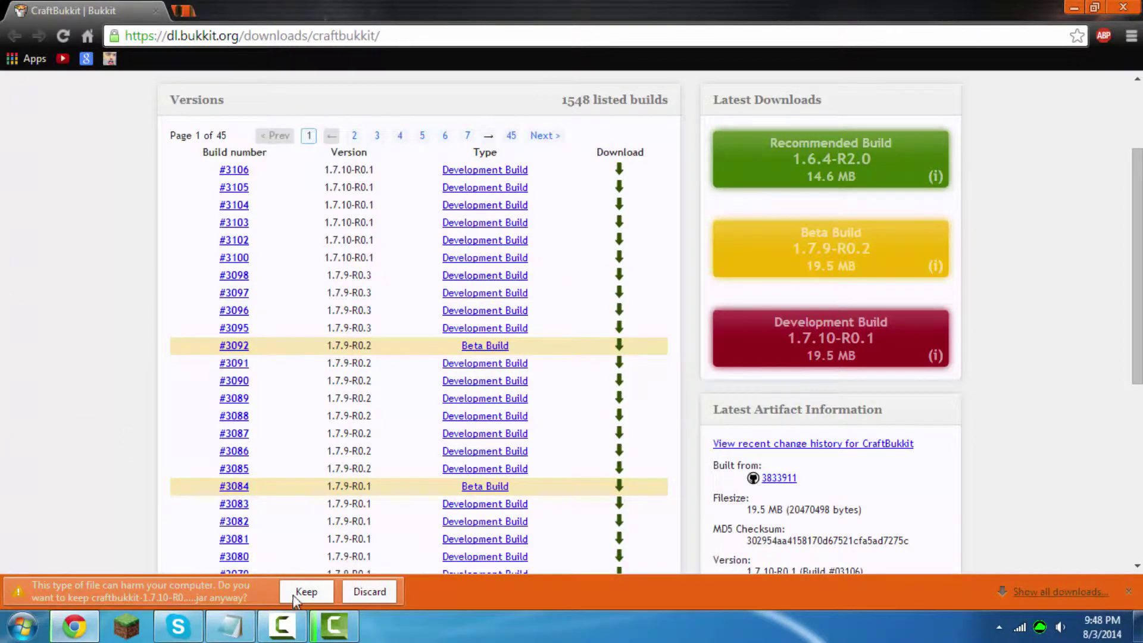
{"action": "left_click", "coordinate": [305, 593]}
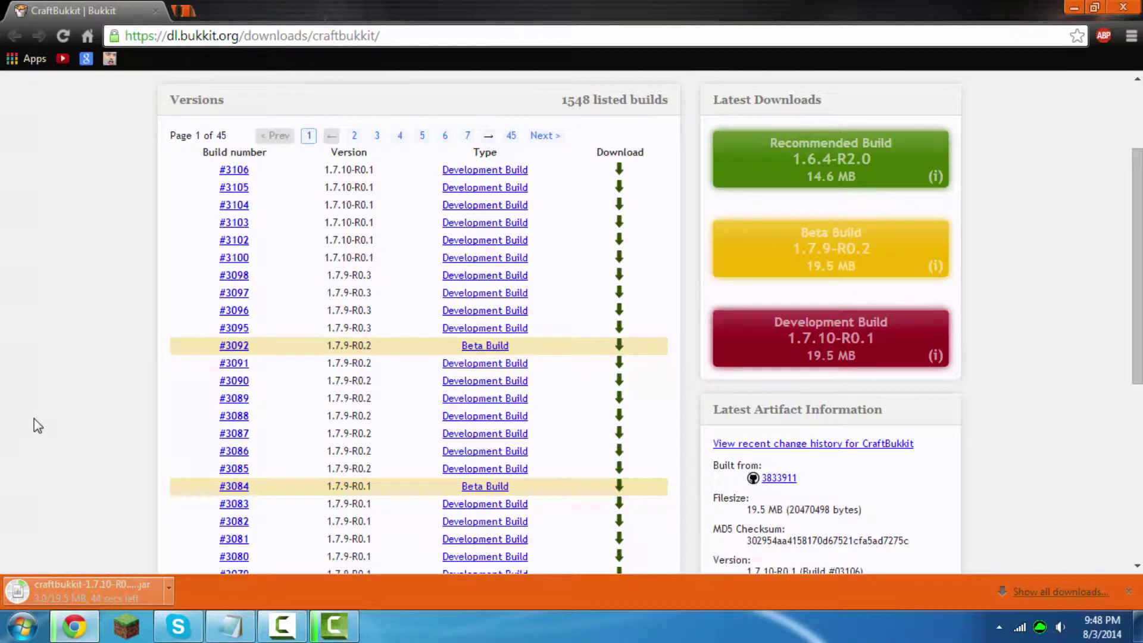
Create a folder named Bukkit Server on the desktop and open it.
{"action": "left_click", "coordinate": [1074, 8]}
{"action": "right_click", "coordinate": [771, 243]}
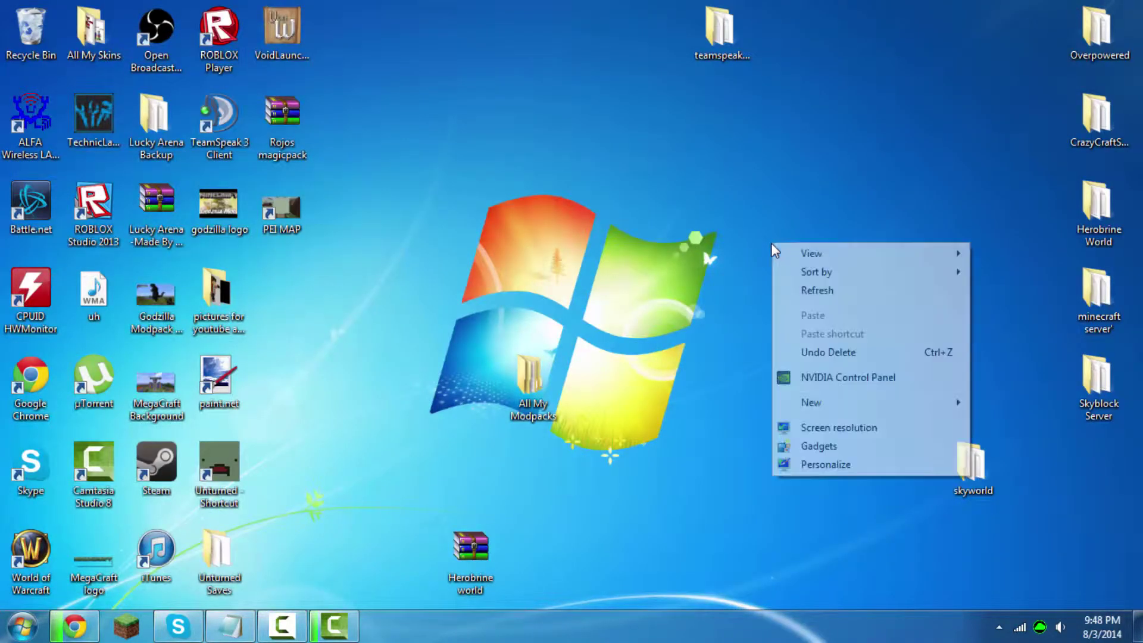
{"action": "mouse_move", "coordinate": [811, 403]}
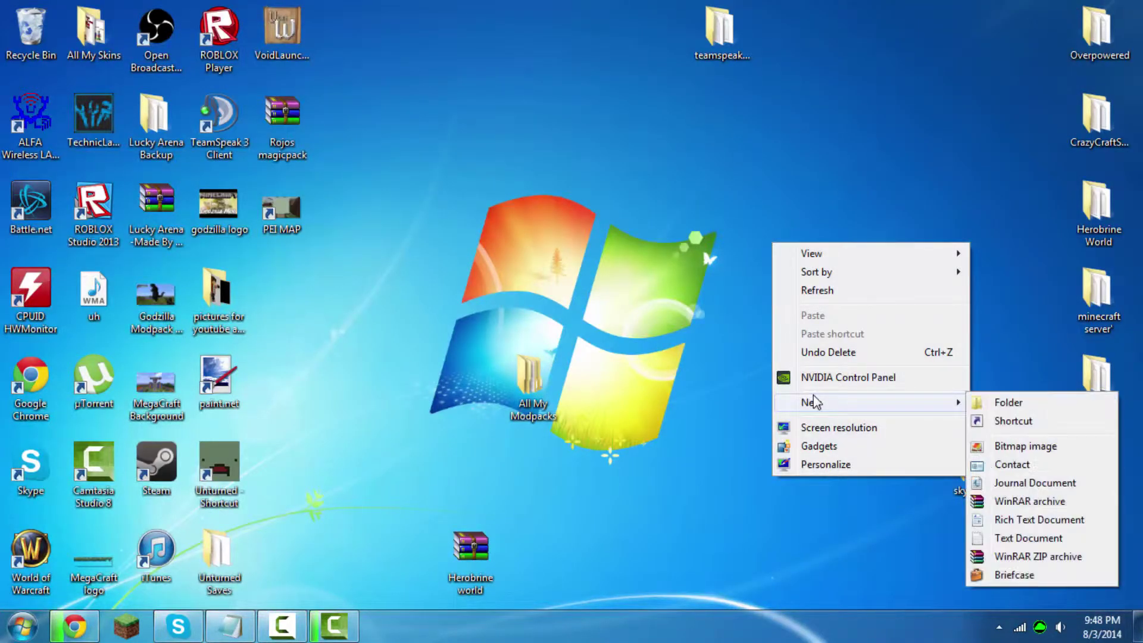
{"action": "left_click", "coordinate": [986, 404]}
{"action": "key", "text": "BackSpace"}
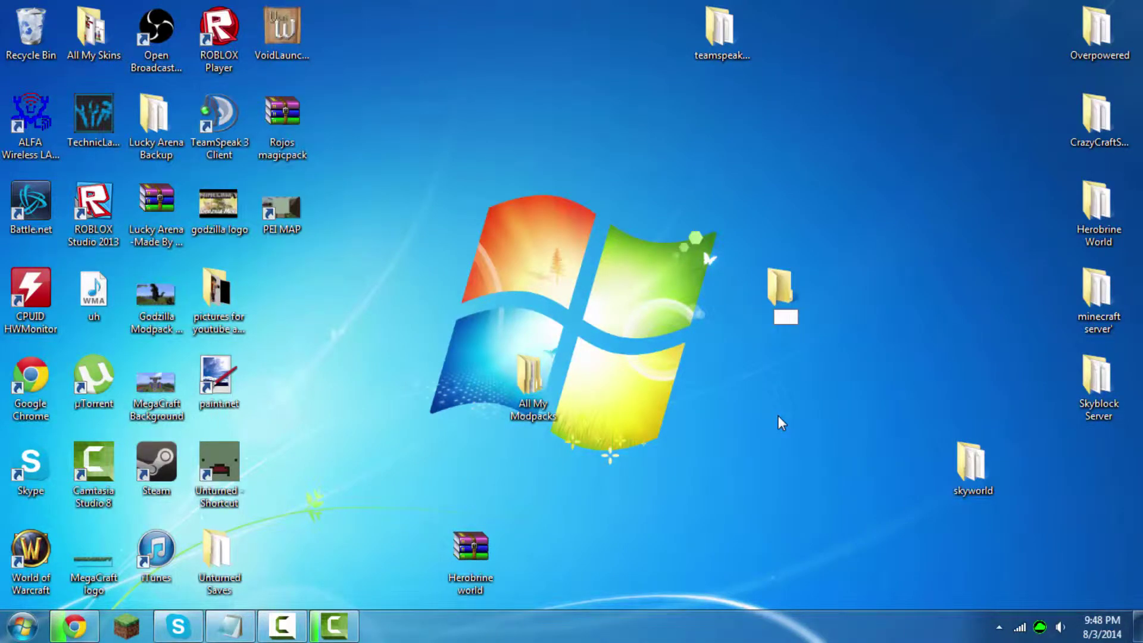
{"action": "type", "text": "Bukkit S"}
{"action": "type", "text": "erver"}
{"action": "key", "text": "Return"}
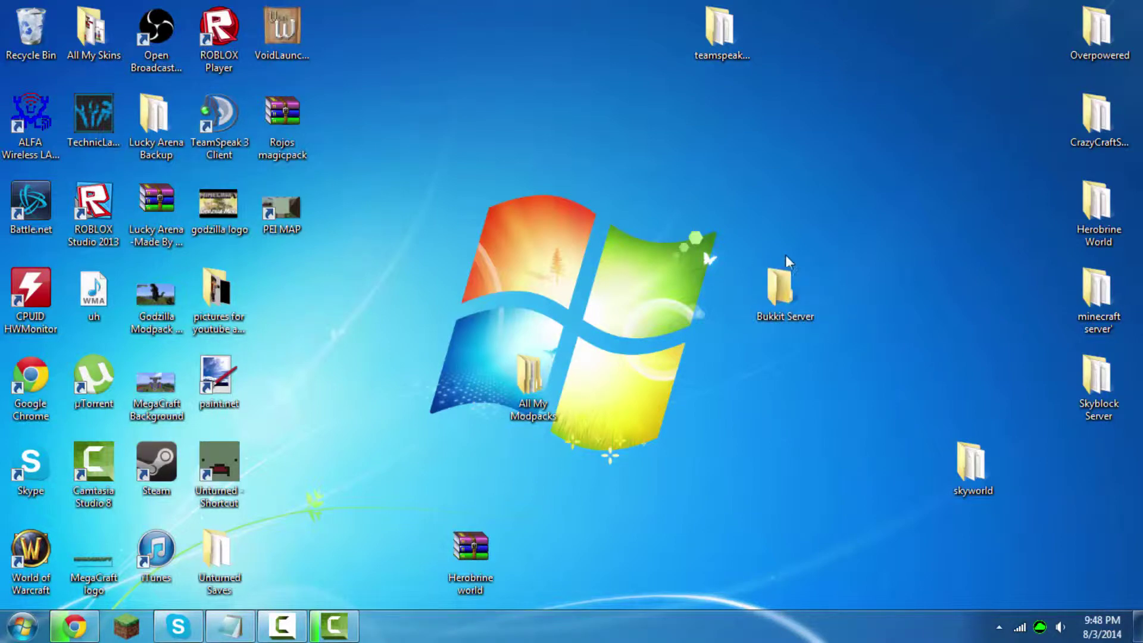
{"action": "double_click", "coordinate": [795, 297]}
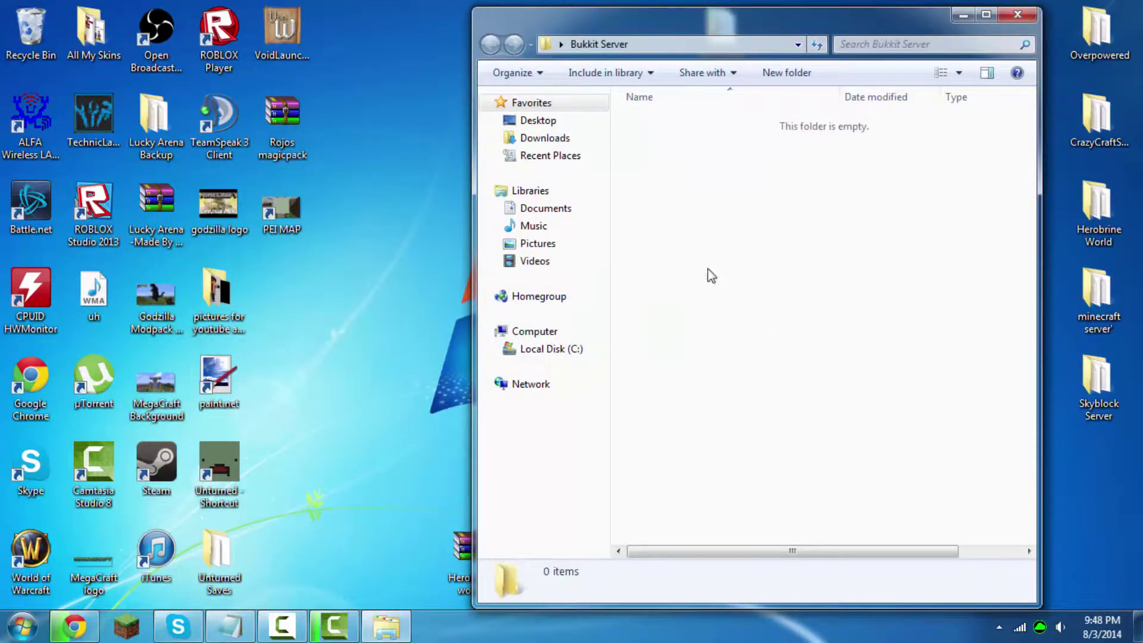
{"action": "left_click", "coordinate": [74, 626]}
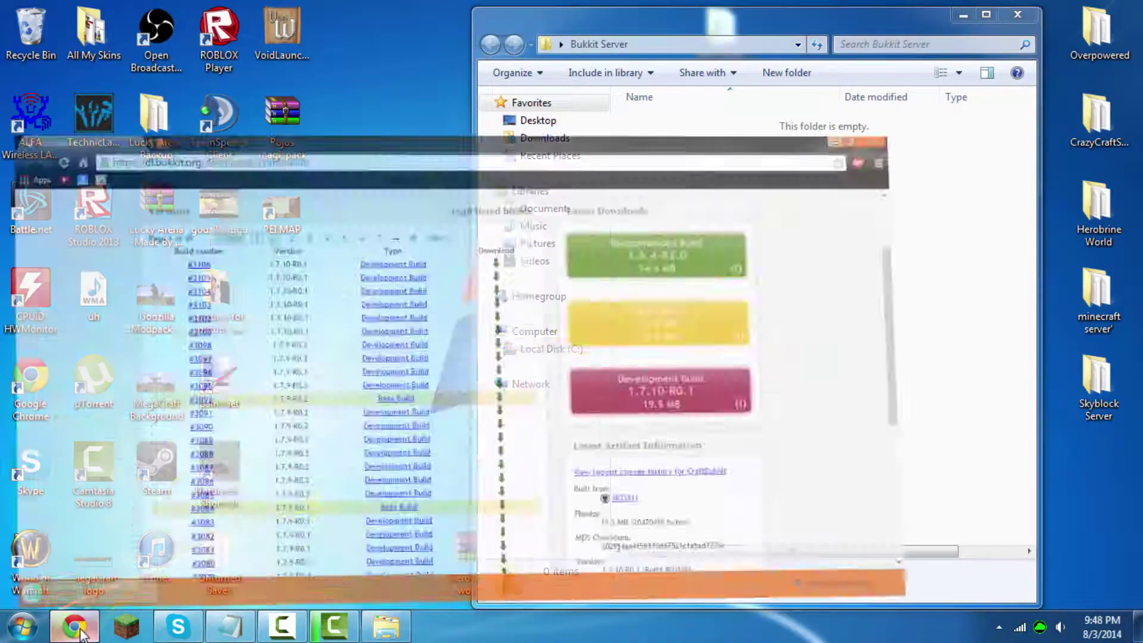
{"action": "left_click", "coordinate": [81, 634]}
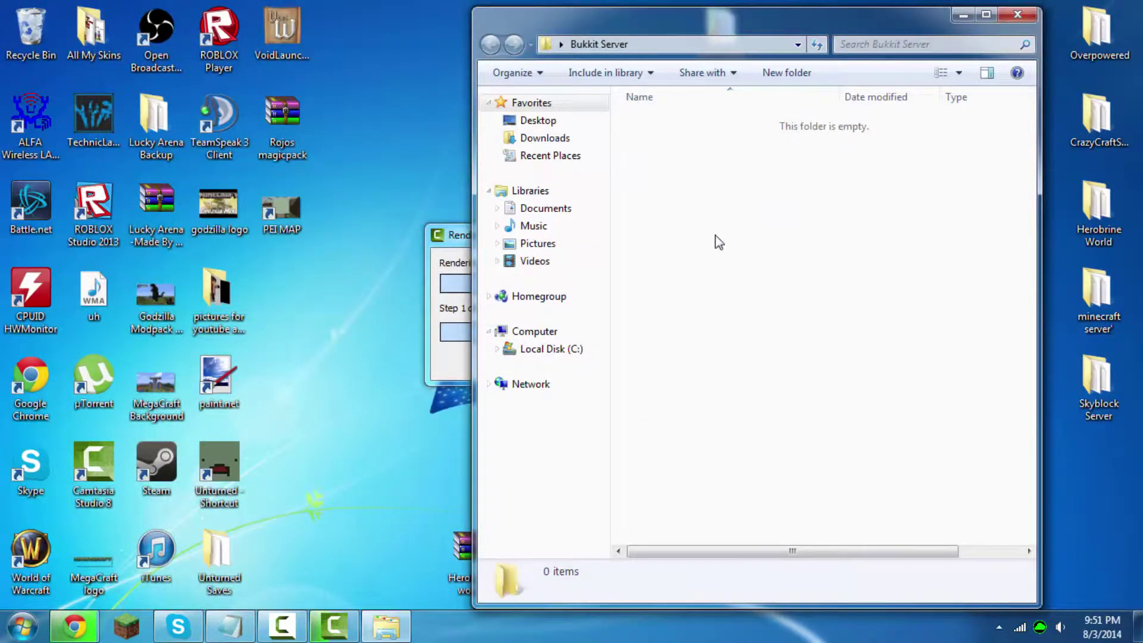
{"action": "left_click", "coordinate": [72, 624]}
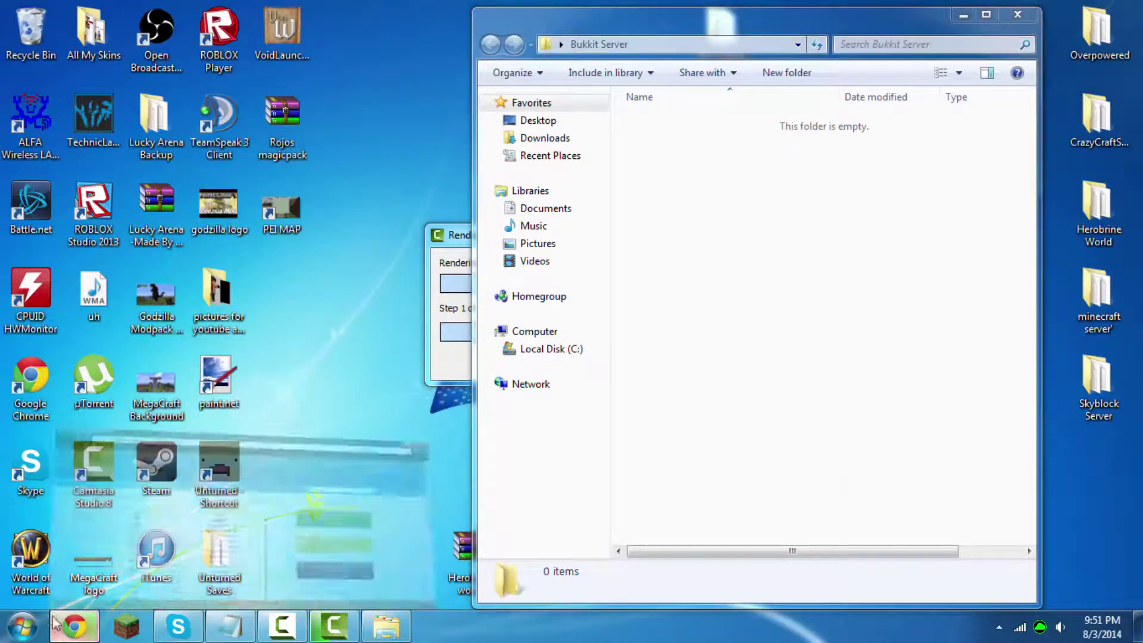
{"action": "left_click", "coordinate": [74, 625]}
Open a blank Notepad document and close the server errors document.
{"action": "left_click", "coordinate": [22, 626]}
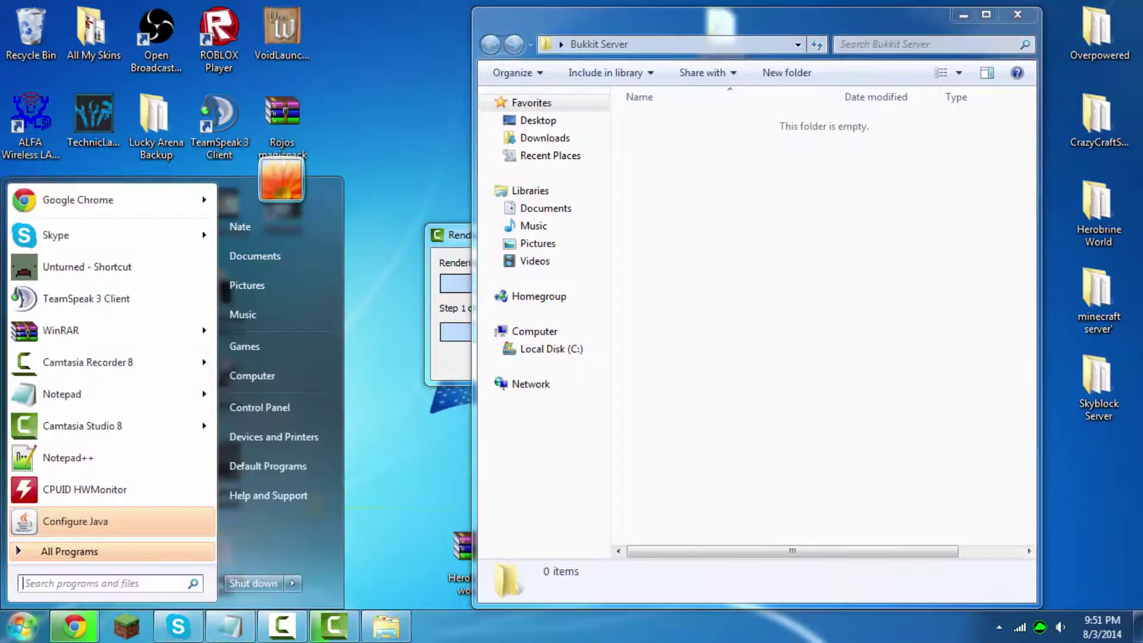
{"action": "type", "text": "note"}
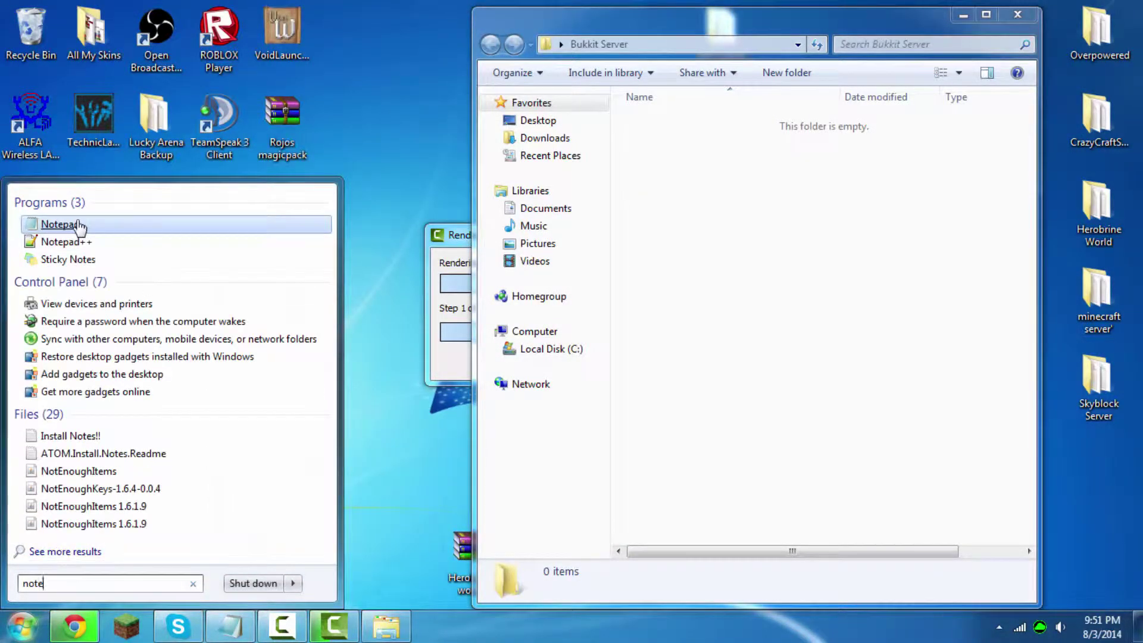
{"action": "left_click", "coordinate": [78, 224]}
{"action": "mouse_move", "coordinate": [231, 636]}
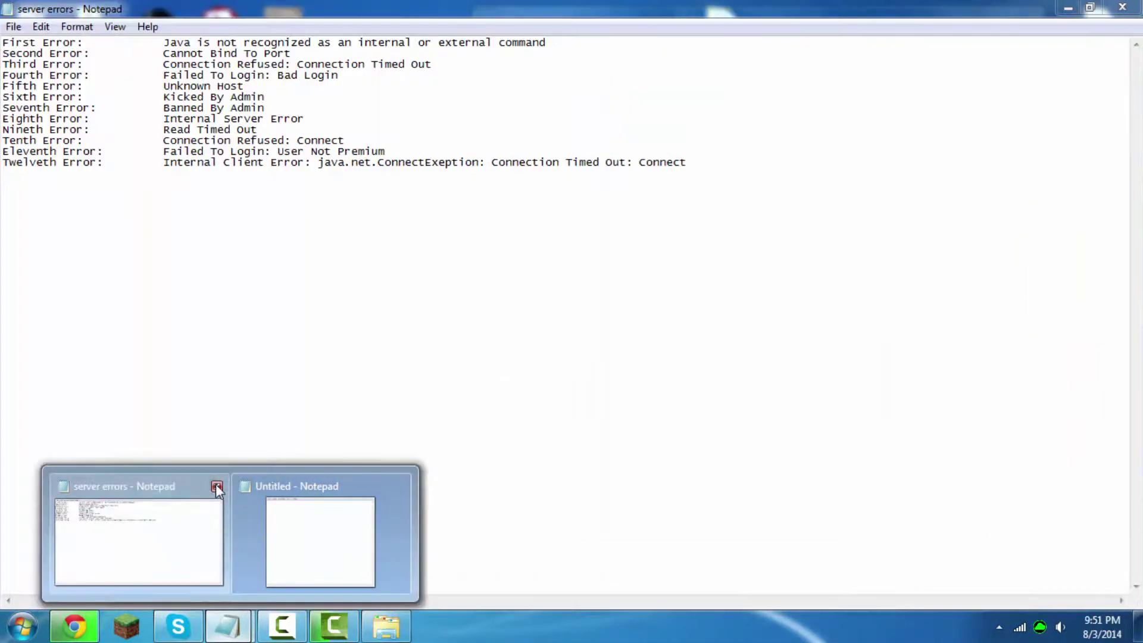
{"action": "left_click", "coordinate": [216, 485]}
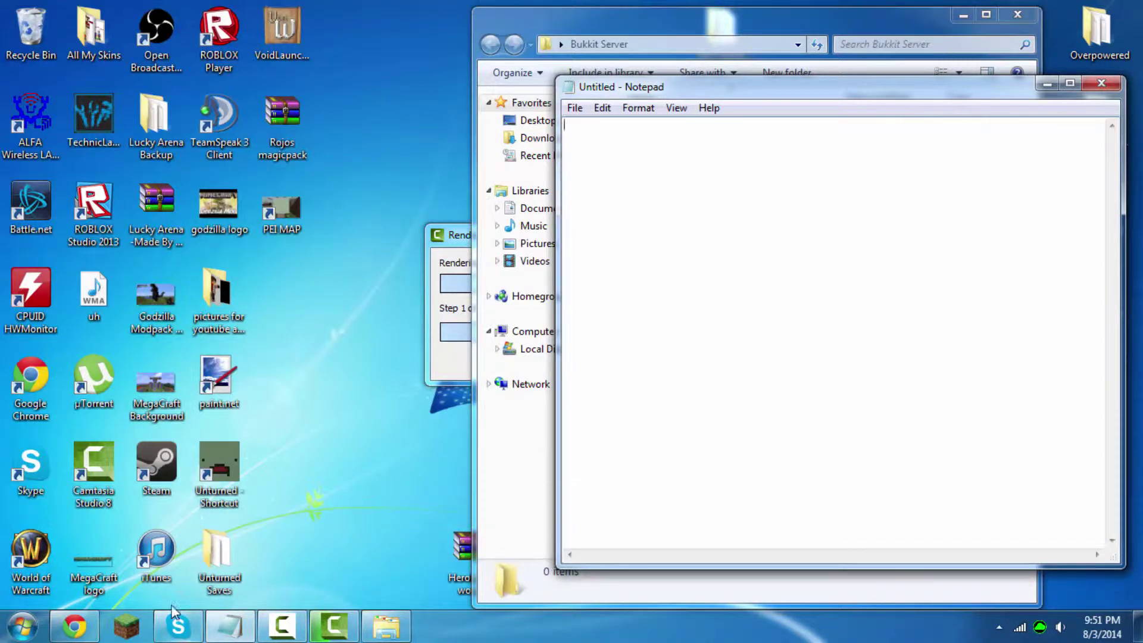
Enter "java -Xmx1024M -jar craftbukkit.jar -o true" in the blank Notepad document, with PAUSE on the second line.
{"action": "left_click", "coordinate": [75, 625]}
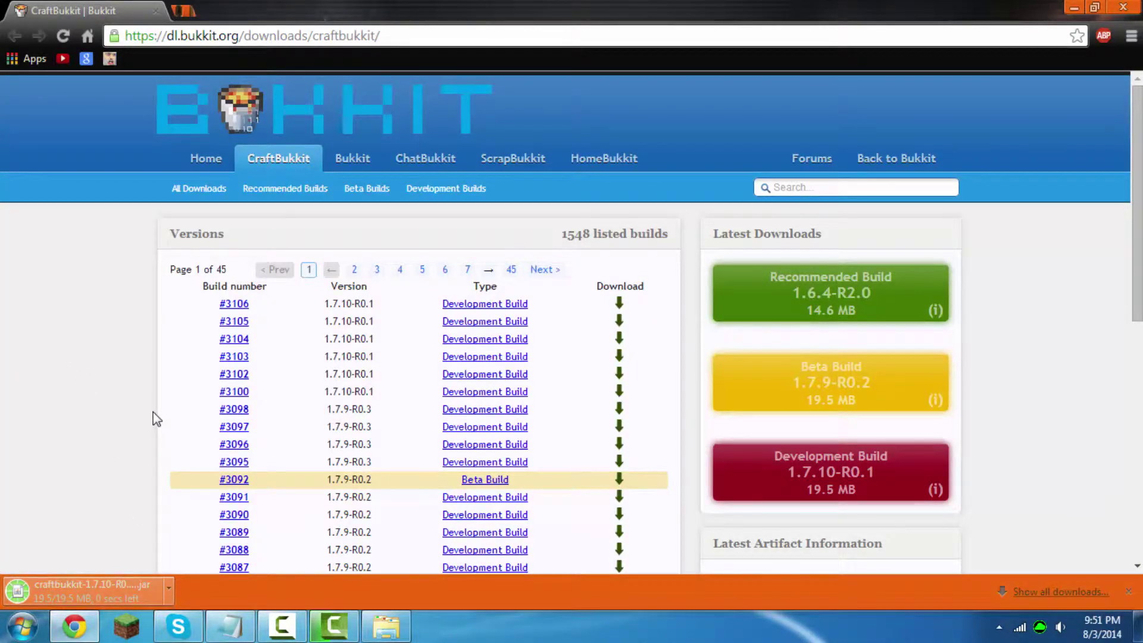
{"action": "left_click", "coordinate": [1074, 7]}
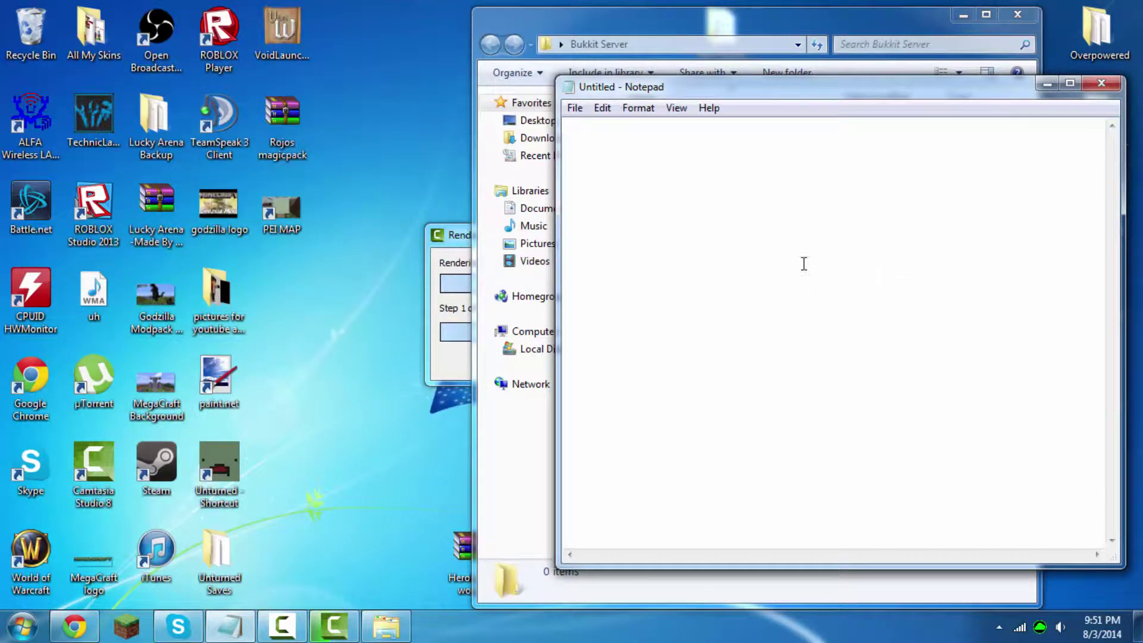
{"action": "type", "text": "java -Xmx1024M -jar craftbukkit.jar -o true PAUSE"}
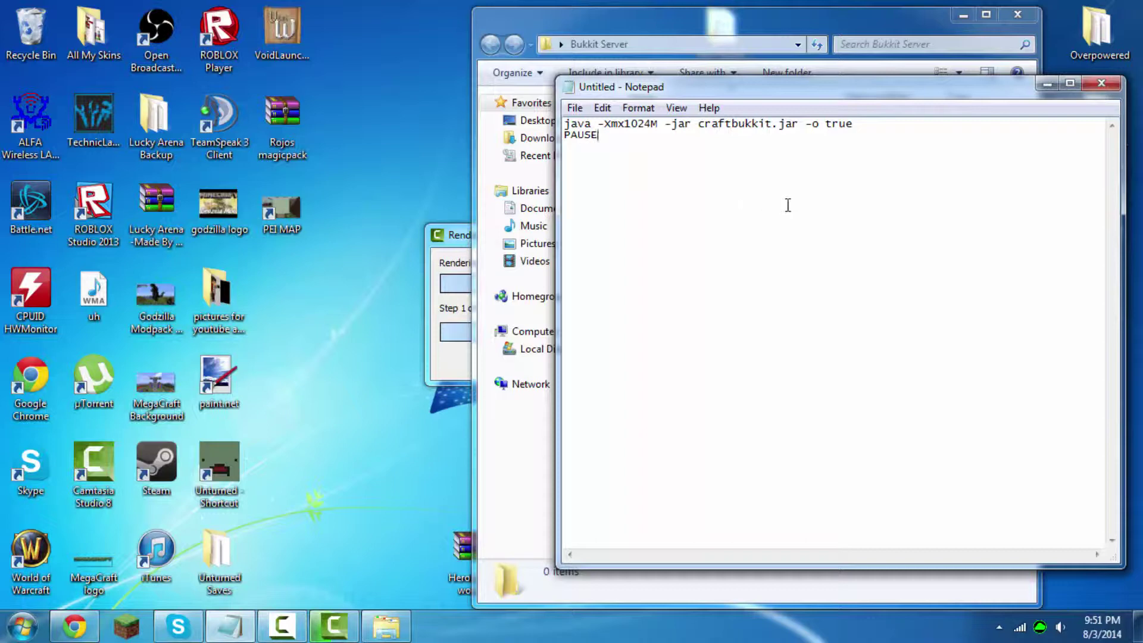
Copy both script lines and replace them with the pasted copy.
{"action": "left_click_drag", "start_coordinate": [884, 211], "coordinate": [515, 72]}
{"action": "right_click", "coordinate": [662, 173]}
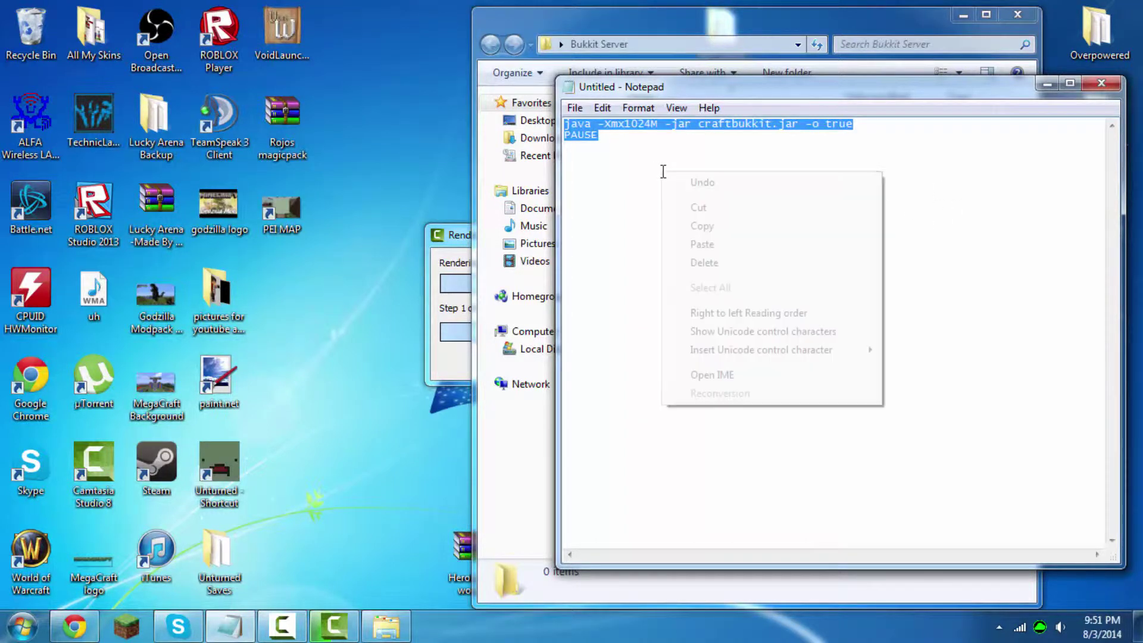
{"action": "left_click", "coordinate": [735, 225]}
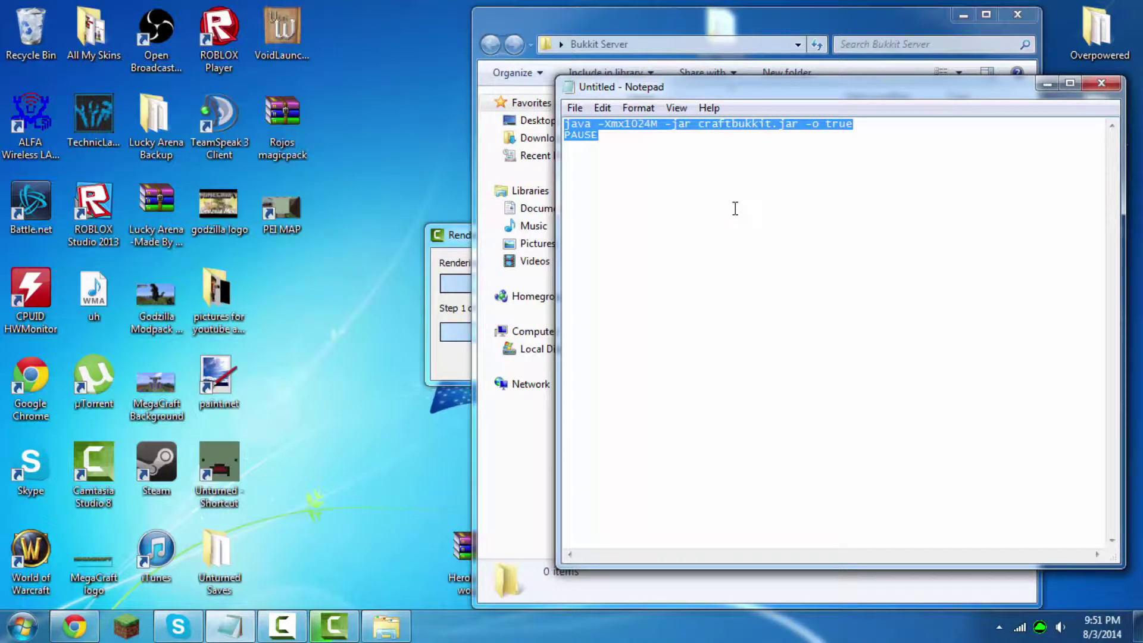
{"action": "key", "text": "Delete"}
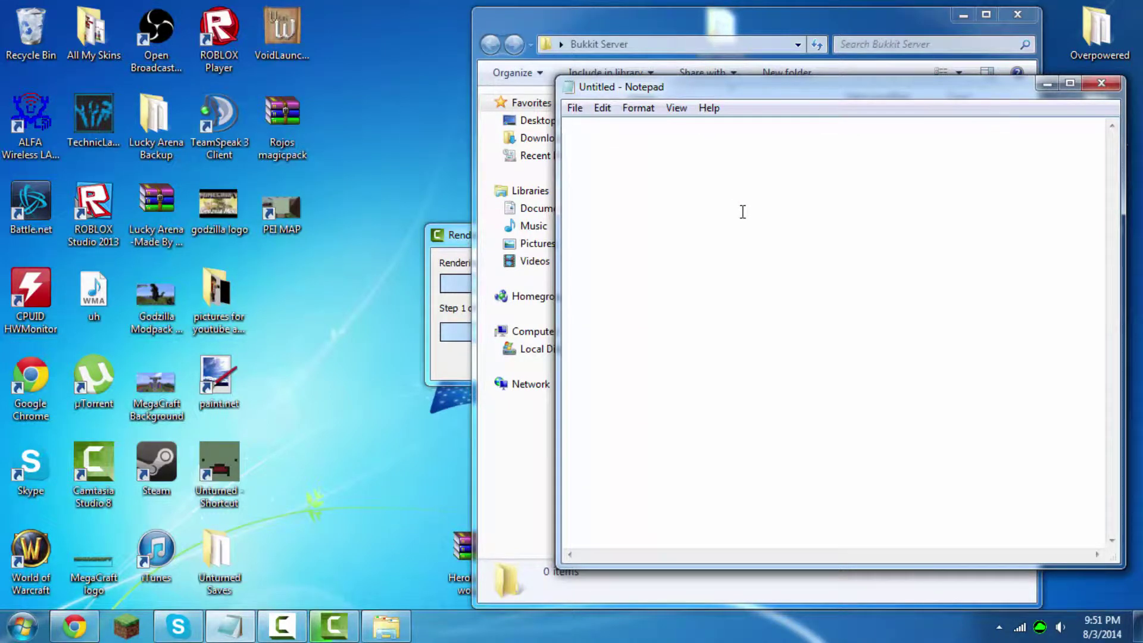
{"action": "key", "text": "ctrl+v"}
{"action": "left_click_drag", "start_coordinate": [726, 208], "coordinate": [592, 95]}
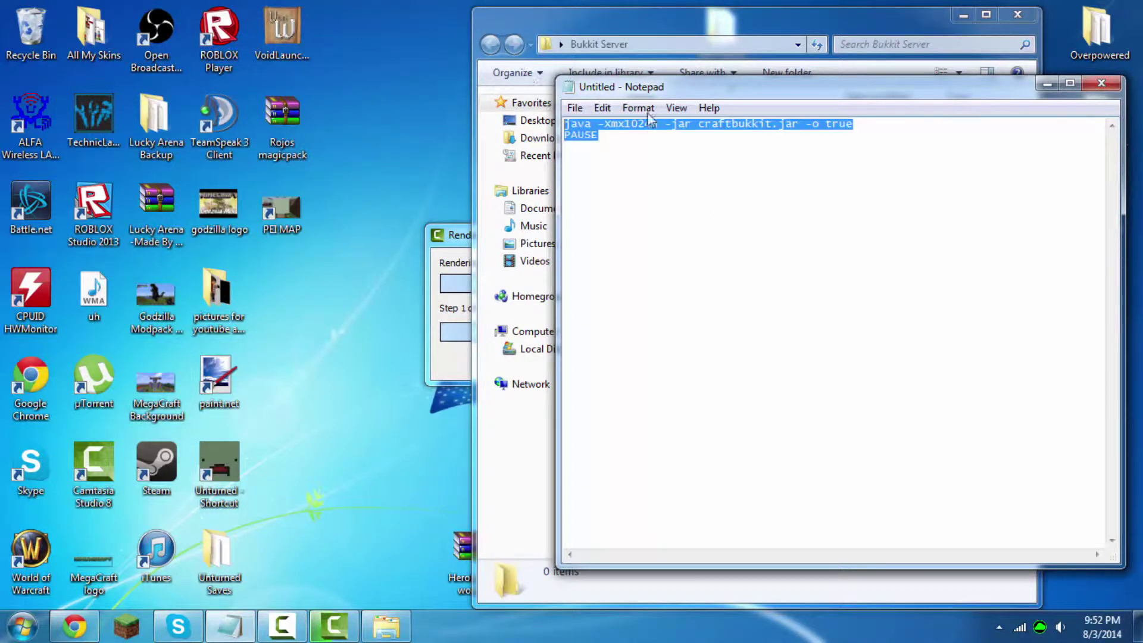
{"action": "right_click", "coordinate": [698, 137]}
{"action": "left_click", "coordinate": [753, 212]}
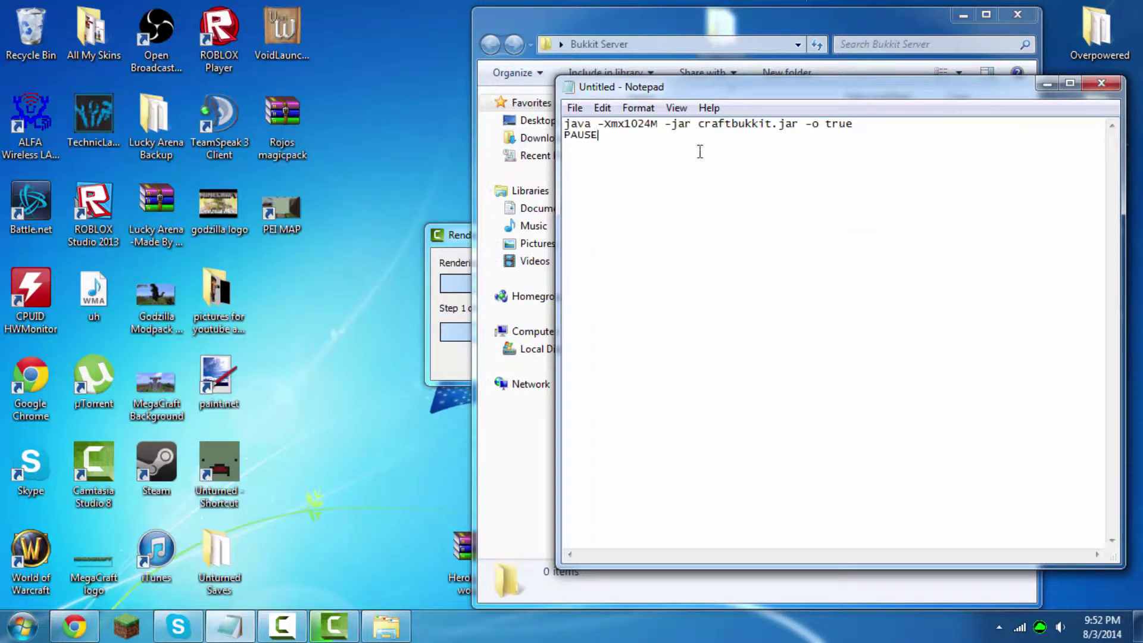
Close the script and save it in Documents as run.bat with the file type All Files.
{"action": "left_click", "coordinate": [1093, 92]}
{"action": "left_click", "coordinate": [529, 316]}
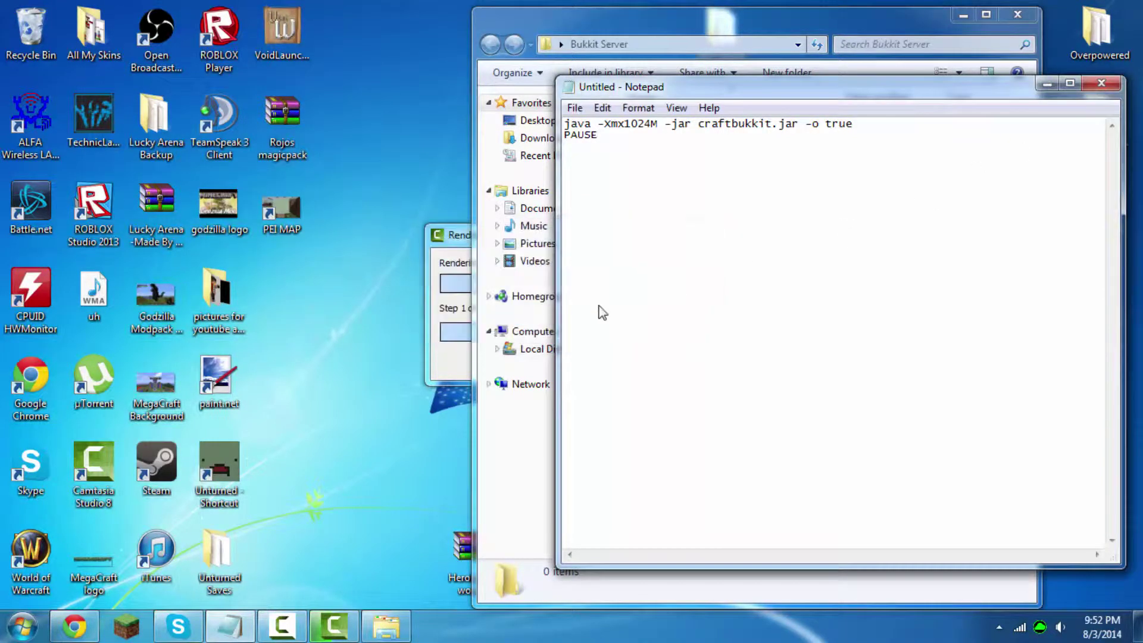
{"action": "key", "text": "BackSpace"}
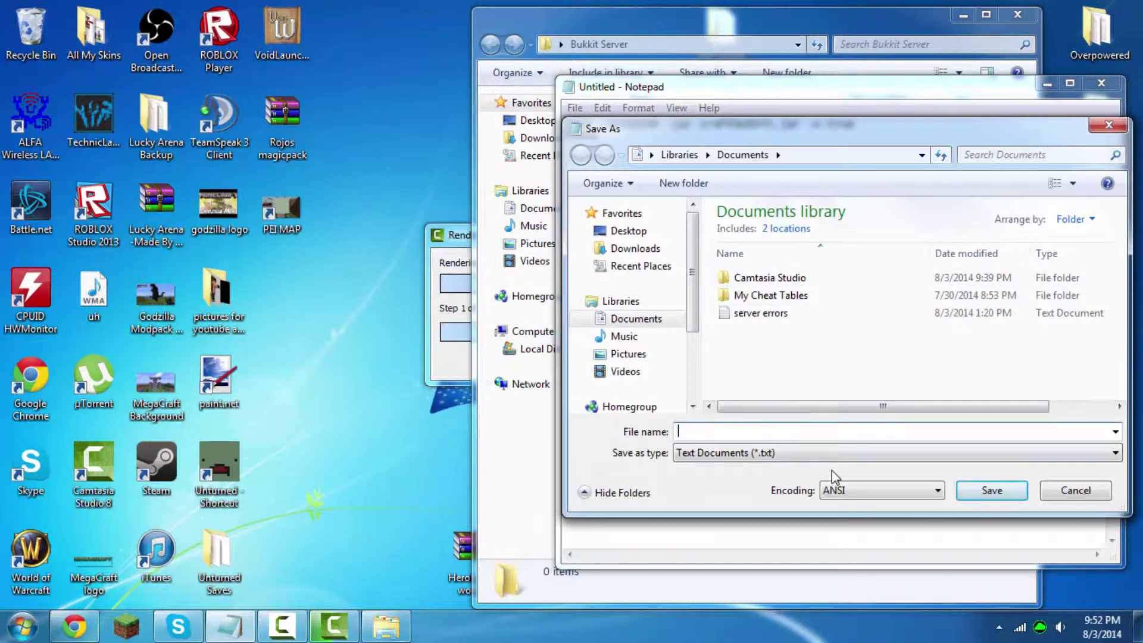
{"action": "type", "text": "run"}
{"action": "left_click", "coordinate": [719, 456]}
{"action": "left_click", "coordinate": [720, 481]}
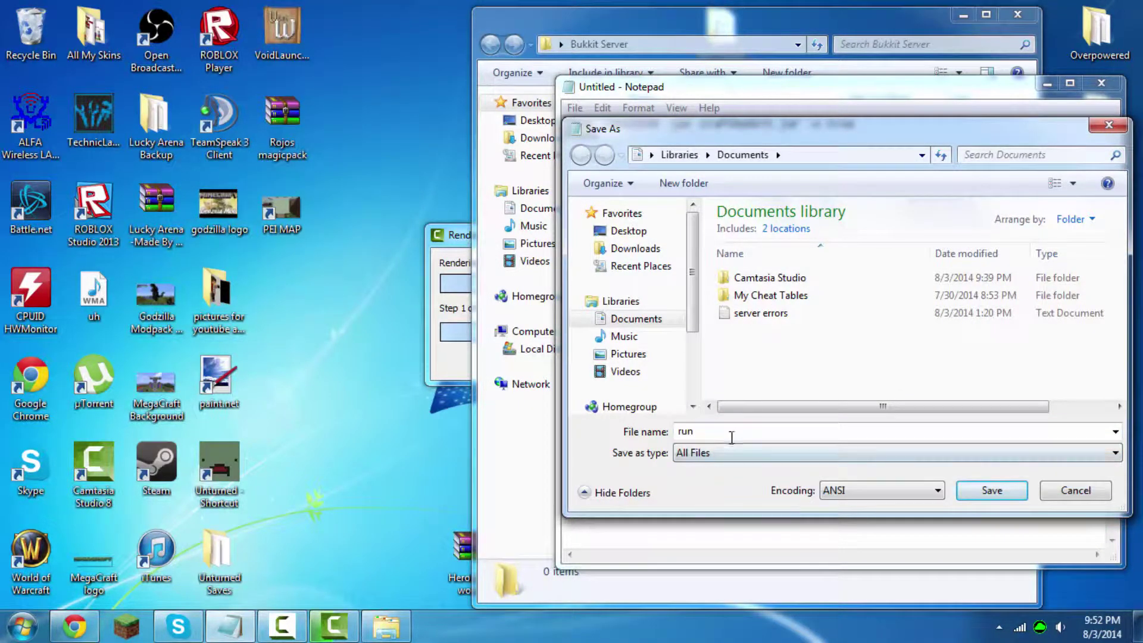
{"action": "left_click", "coordinate": [763, 431]}
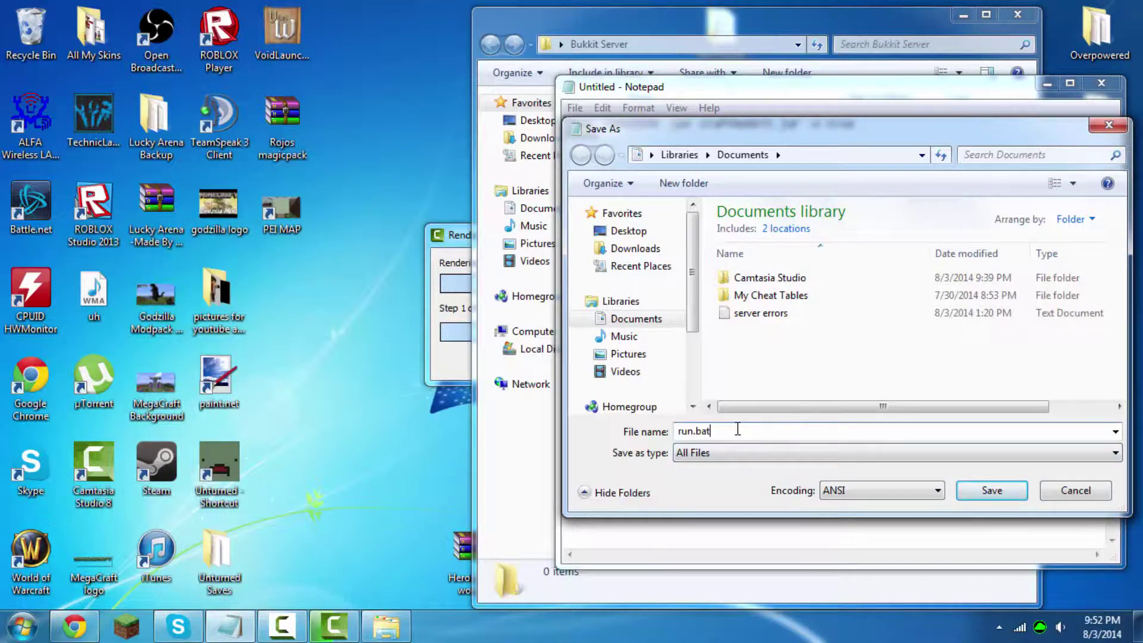
{"action": "type", "text": ".bat"}
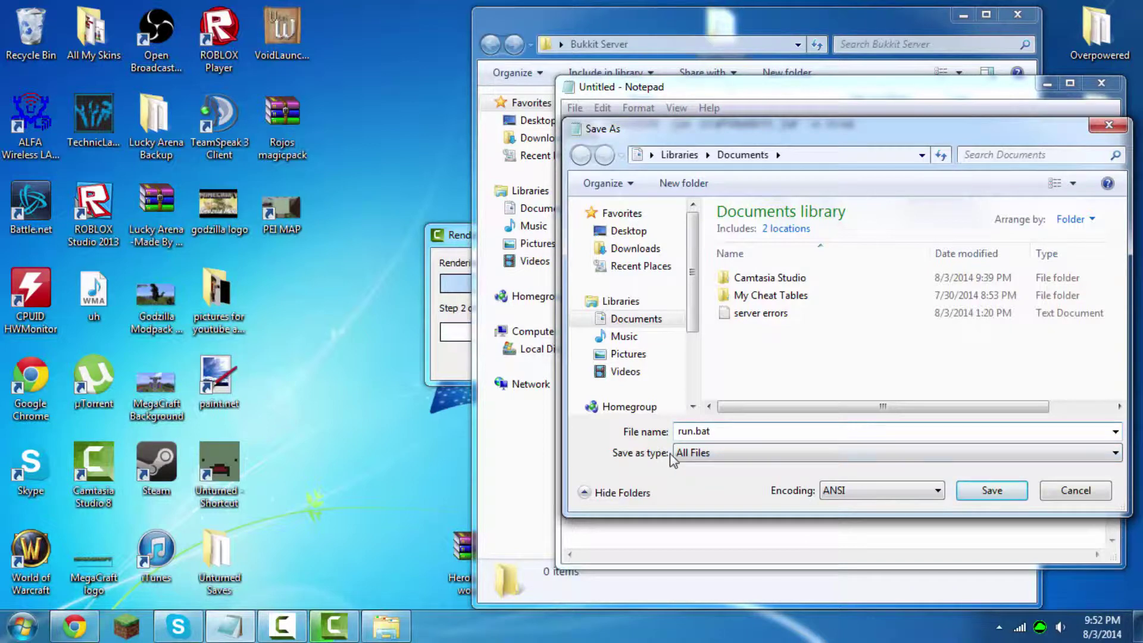
{"action": "left_click", "coordinate": [995, 494]}
Search the computer for "run" and move the run batch file from Documents into the Bukkit Server folder.
{"action": "left_click", "coordinate": [438, 309]}
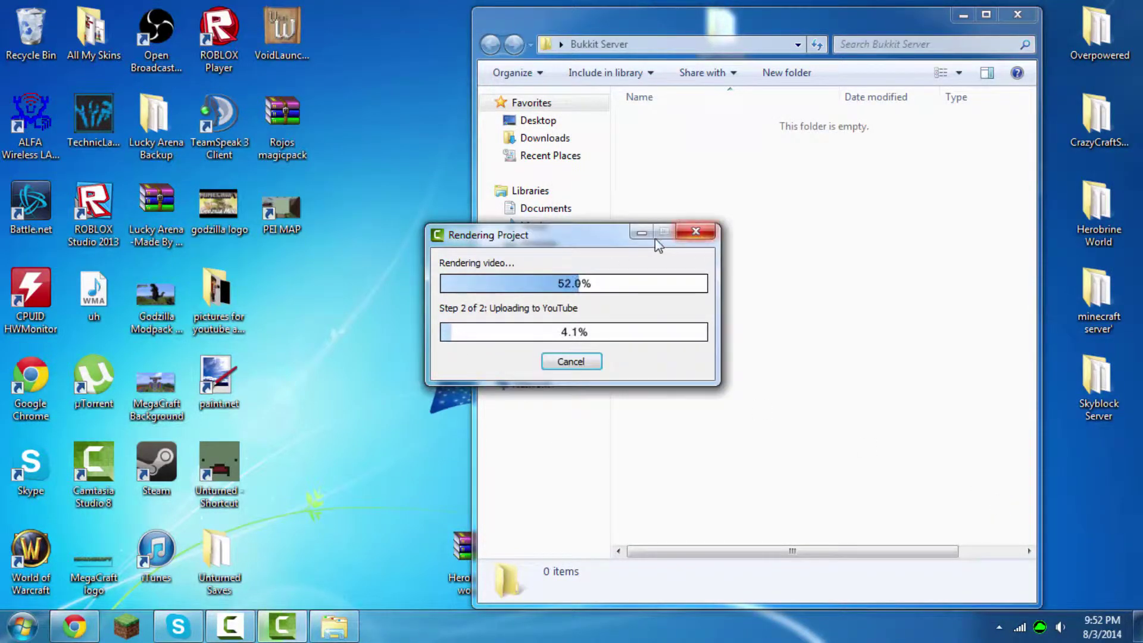
{"action": "left_click", "coordinate": [658, 233]}
{"action": "key", "text": "super"}
{"action": "type", "text": "run"}
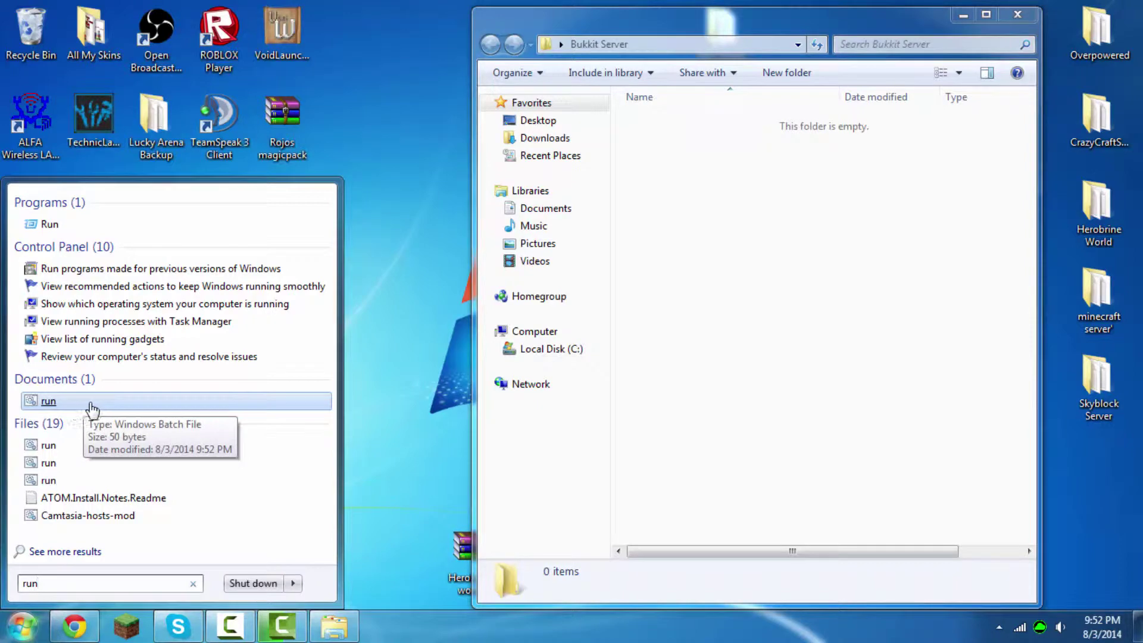
{"action": "left_click_drag", "start_coordinate": [81, 404], "coordinate": [810, 199]}
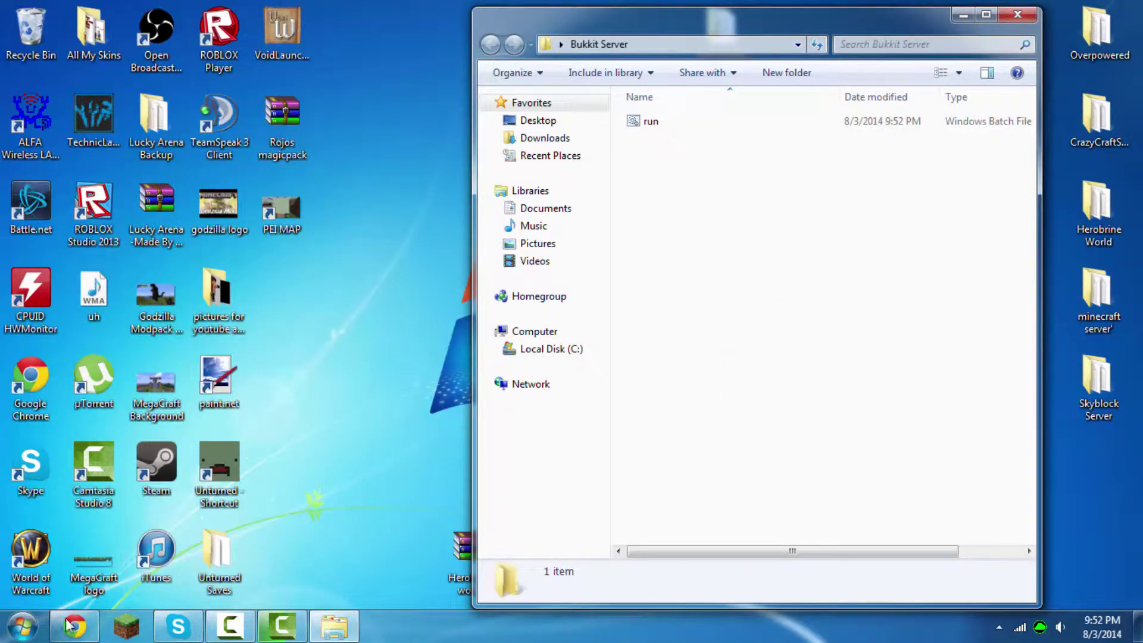
Search the computer for "craft" and move the craftbukkit-1.7.10-R0.1-20140802.211441-6 jar into the Bukkit Server folder.
{"action": "left_click", "coordinate": [96, 622]}
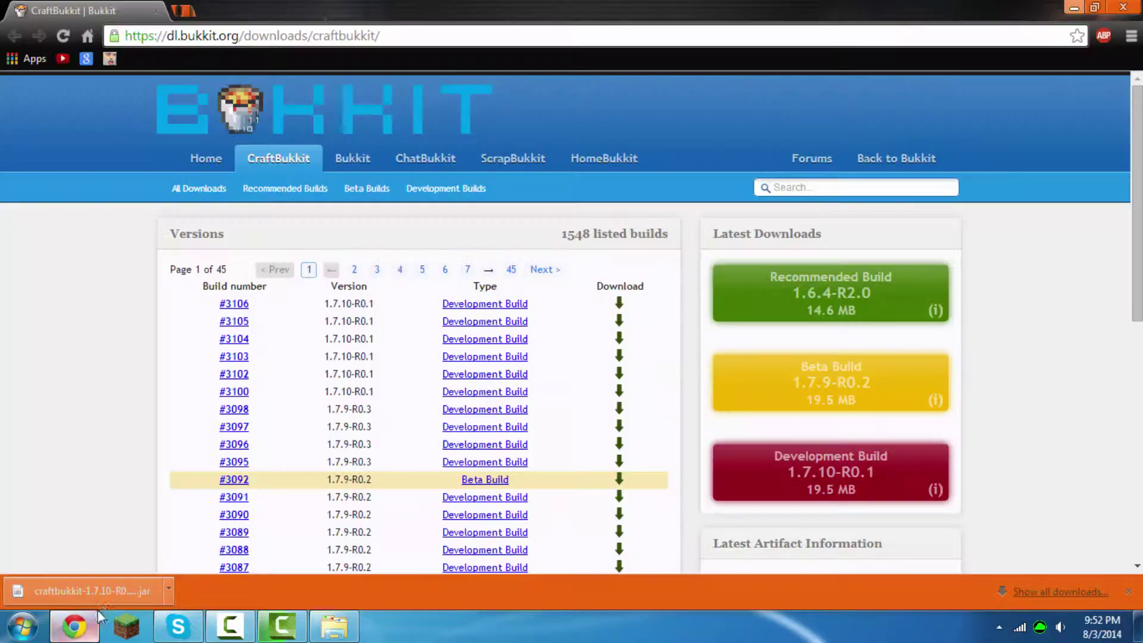
{"action": "left_click", "coordinate": [1077, 7]}
{"action": "key", "text": "super"}
{"action": "type", "text": "craft"}
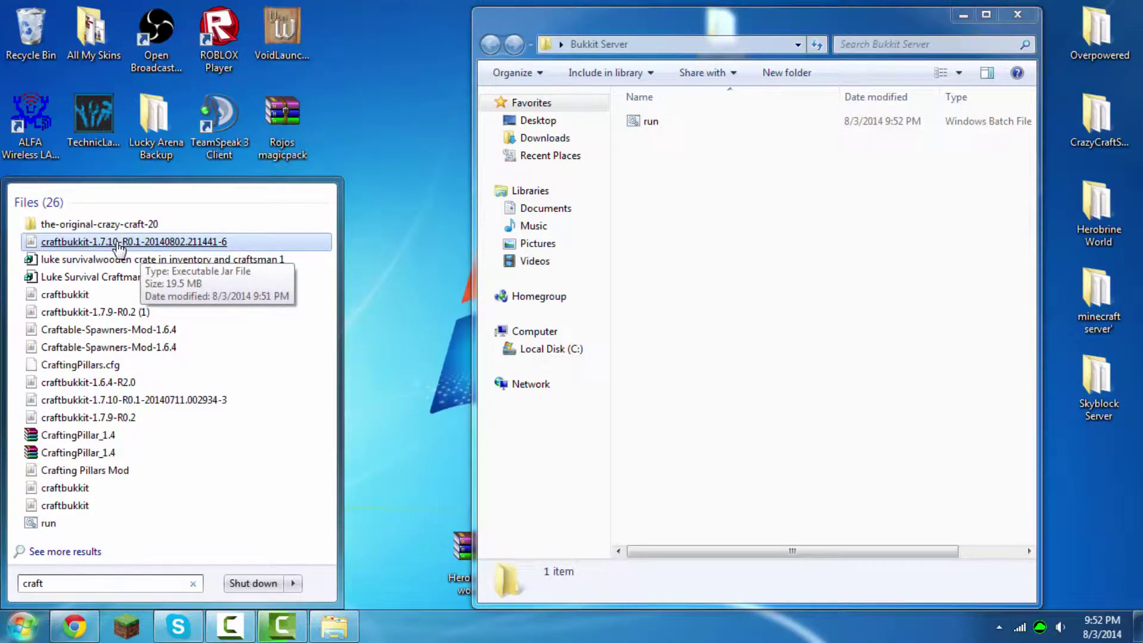
{"action": "left_click_drag", "start_coordinate": [79, 245], "coordinate": [713, 250]}
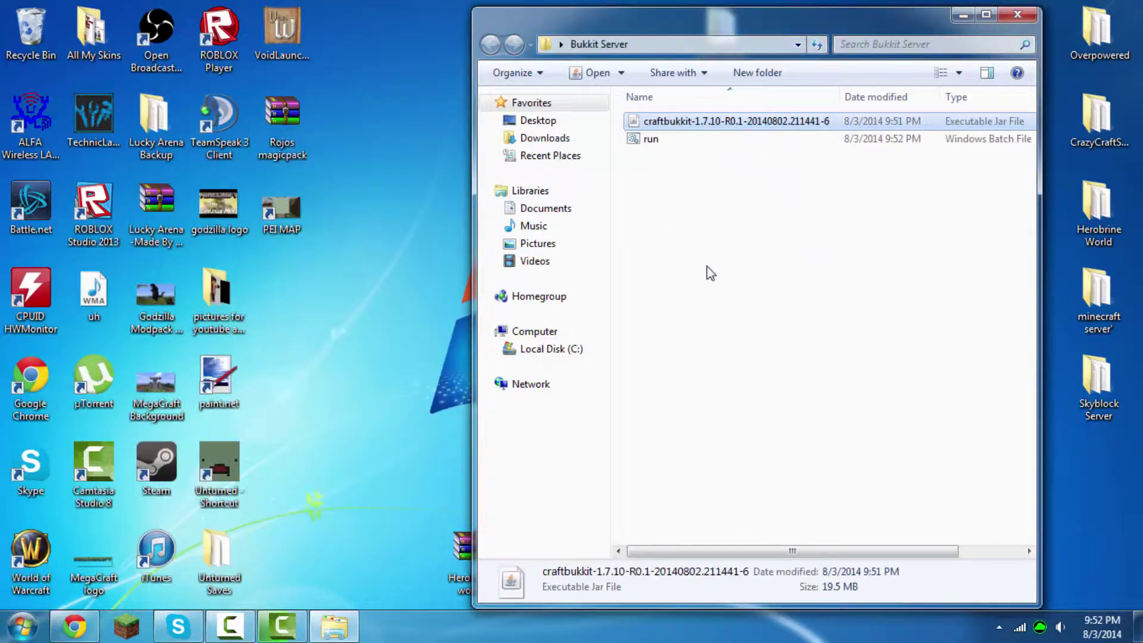
Rename the downloaded jar in the Bukkit Server folder as craftbukkit.
{"action": "right_click", "coordinate": [752, 121]}
{"action": "left_click", "coordinate": [798, 396]}
{"action": "left_click_drag", "start_coordinate": [832, 121], "coordinate": [689, 154]}
{"action": "key", "text": "BackSpace"}
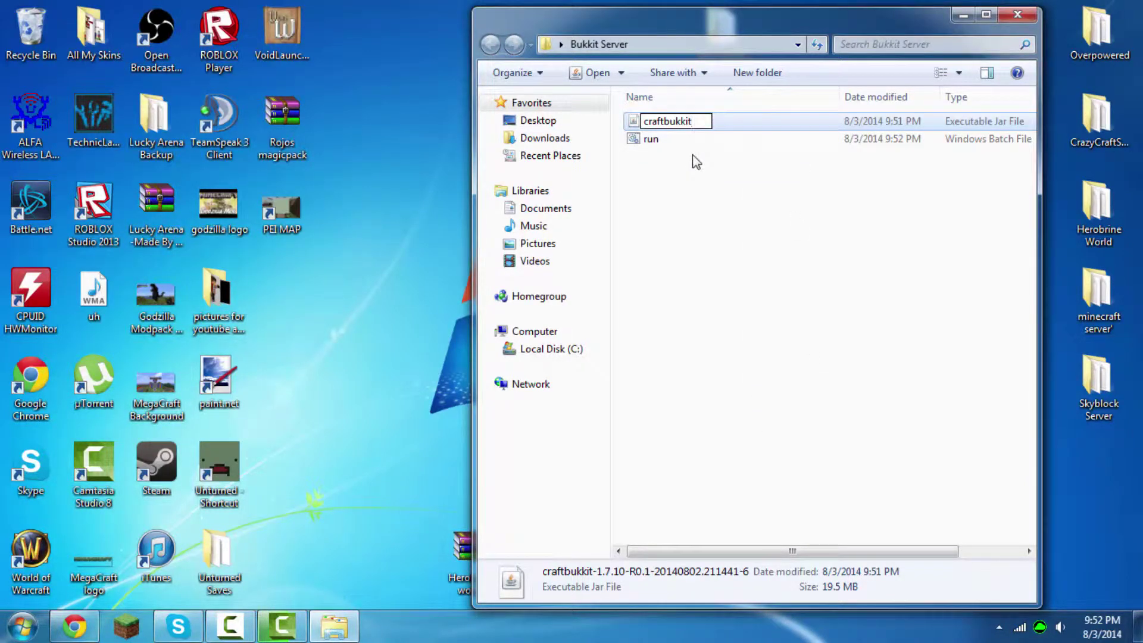
{"action": "left_click", "coordinate": [692, 155]}
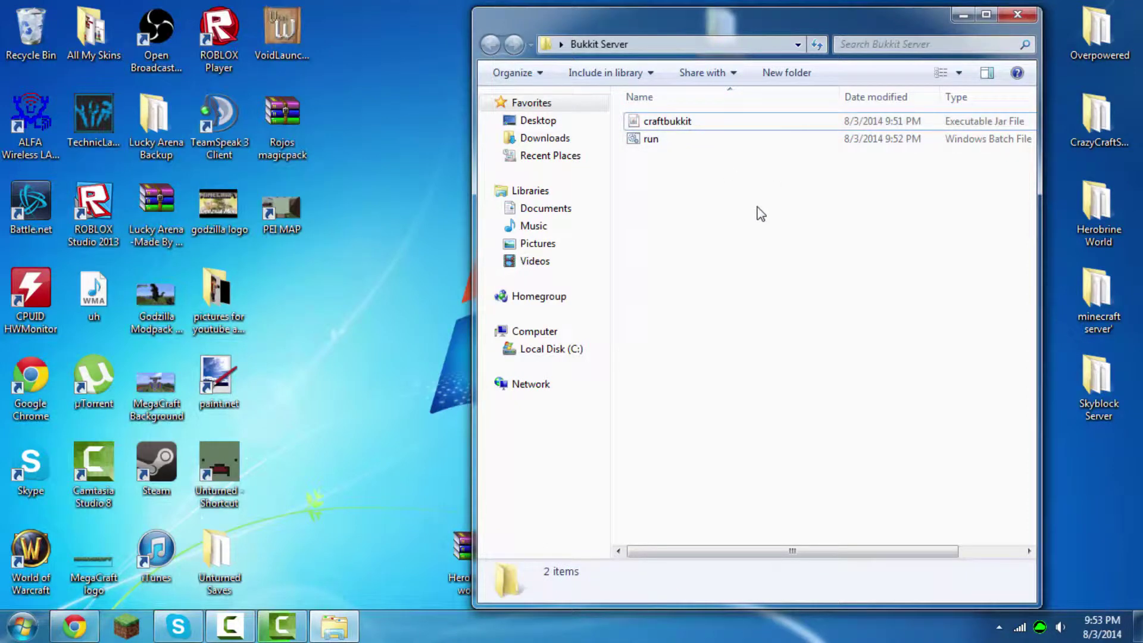
Launch the run batch file to generate the initial server files and dismiss the console once it pauses.
{"action": "double_click", "coordinate": [662, 143]}
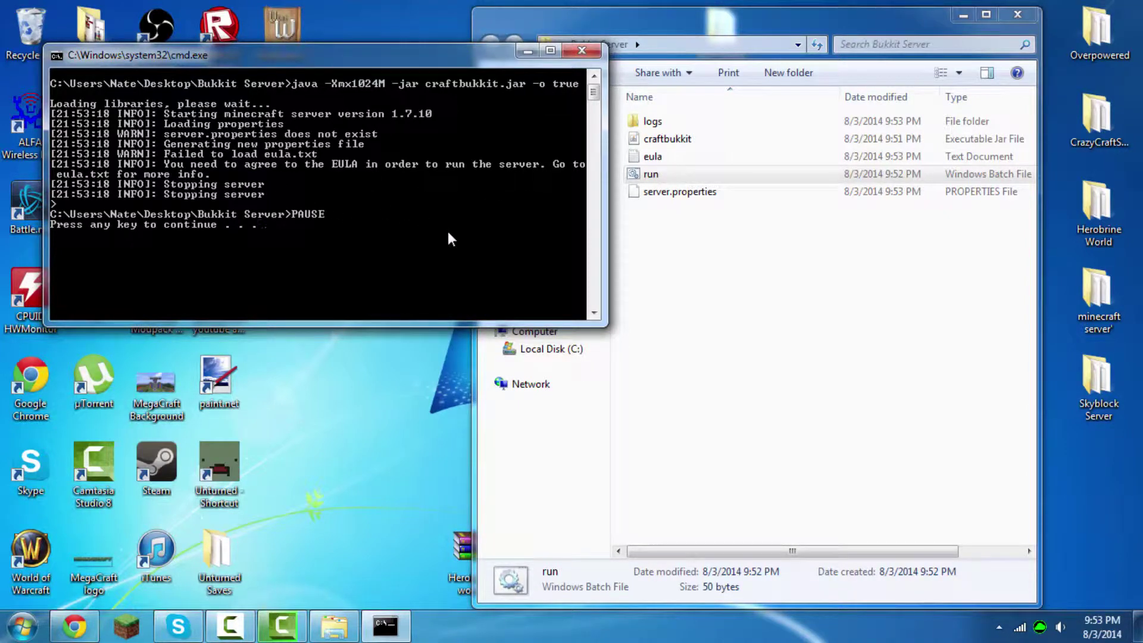
{"action": "key", "text": "Return"}
{"action": "left_click", "coordinate": [712, 273]}
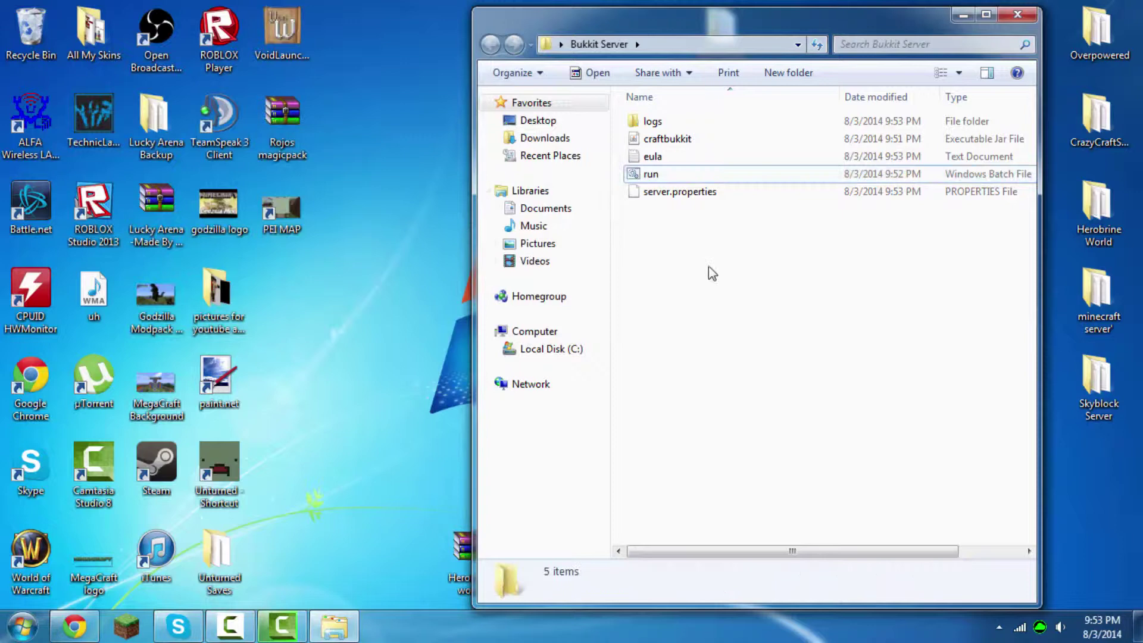
Open the eula text file from the server folder and copy the Mojang EULA web address from its first line.
{"action": "double_click", "coordinate": [676, 159]}
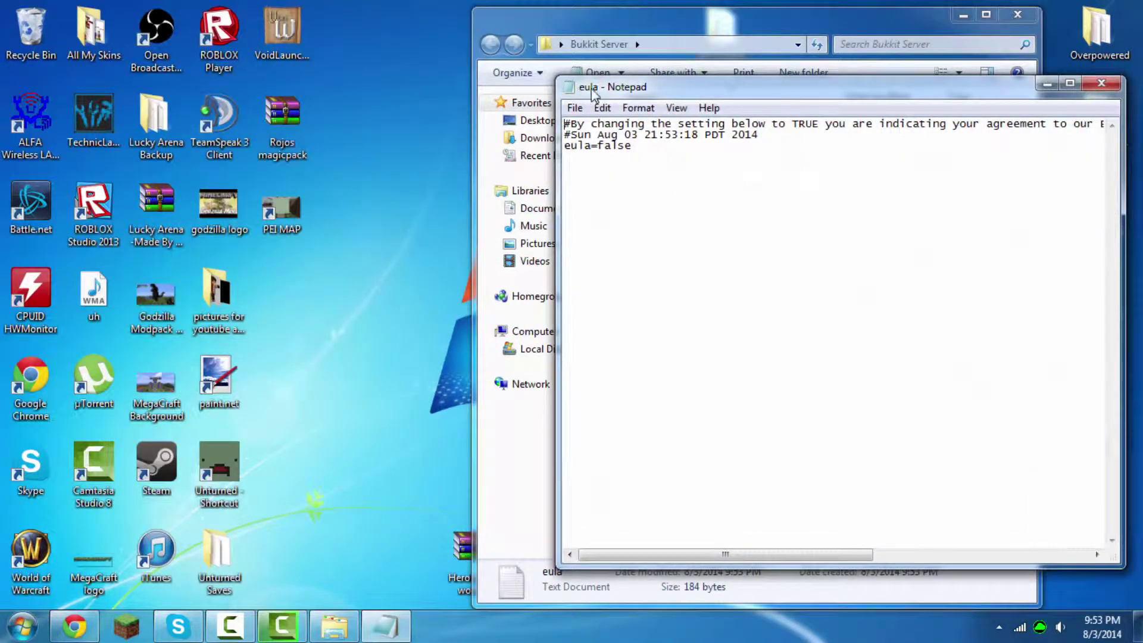
{"action": "left_click_drag", "start_coordinate": [593, 92], "coordinate": [426, 102]}
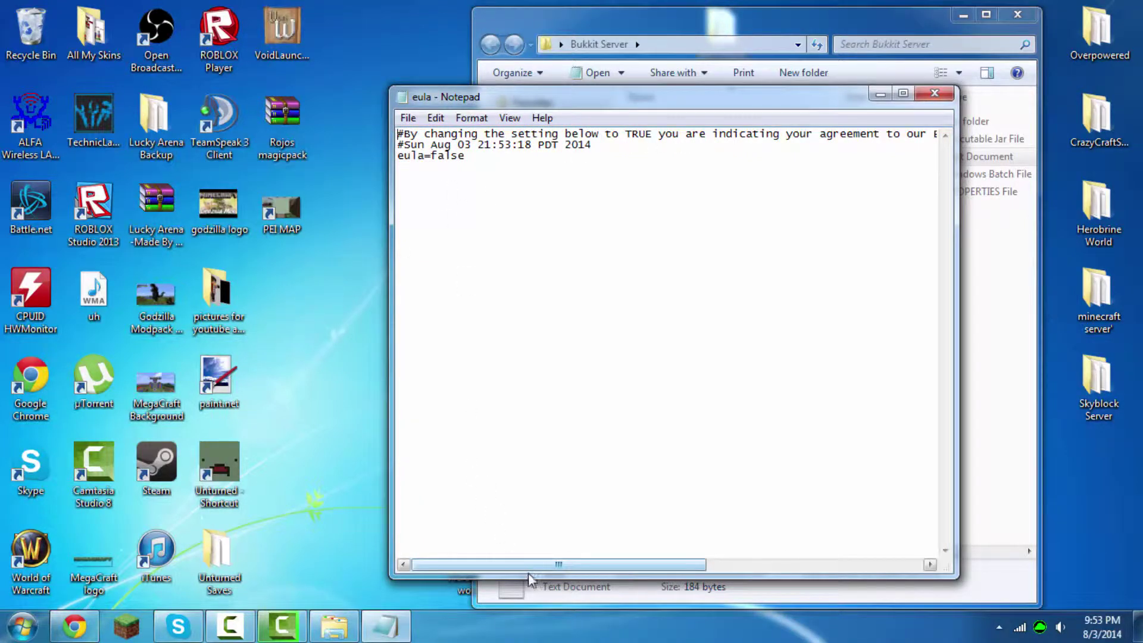
{"action": "left_click_drag", "start_coordinate": [525, 564], "coordinate": [756, 539]}
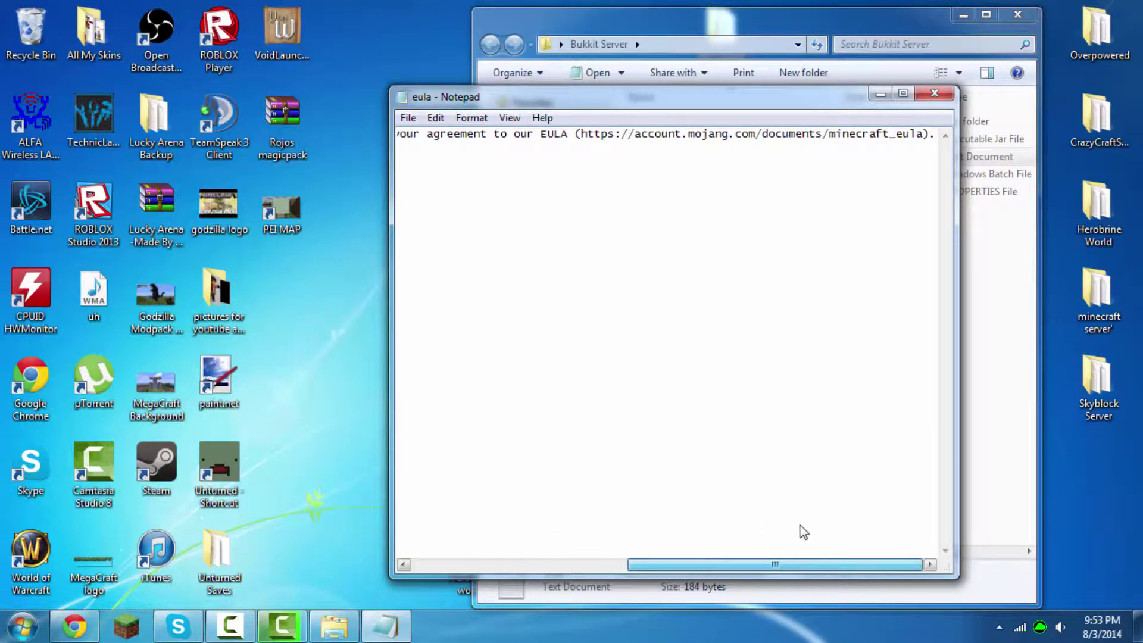
{"action": "left_click_drag", "start_coordinate": [584, 133], "coordinate": [855, 134]}
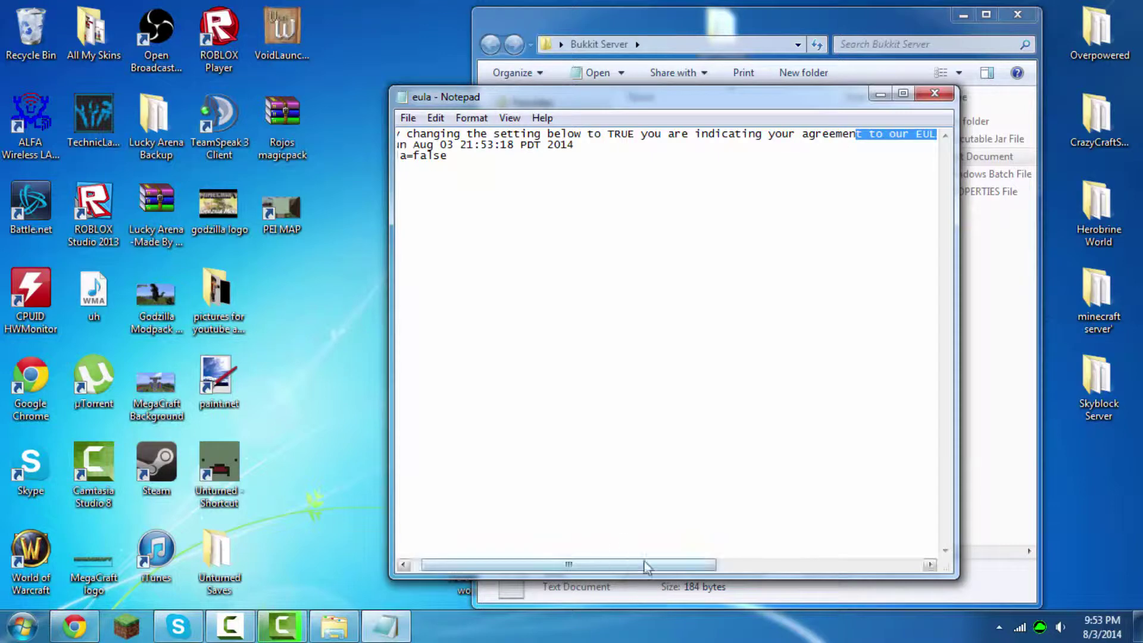
{"action": "left_click_drag", "start_coordinate": [645, 567], "coordinate": [861, 537]}
{"action": "left_click", "coordinate": [861, 536]}
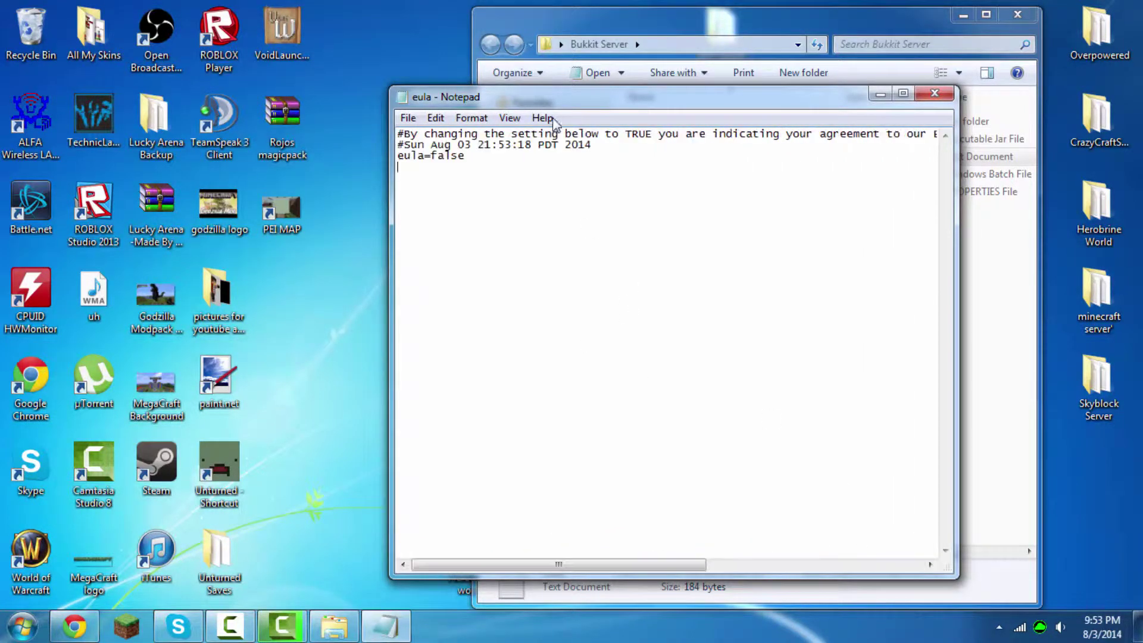
{"action": "left_click_drag", "start_coordinate": [673, 566], "coordinate": [926, 500]}
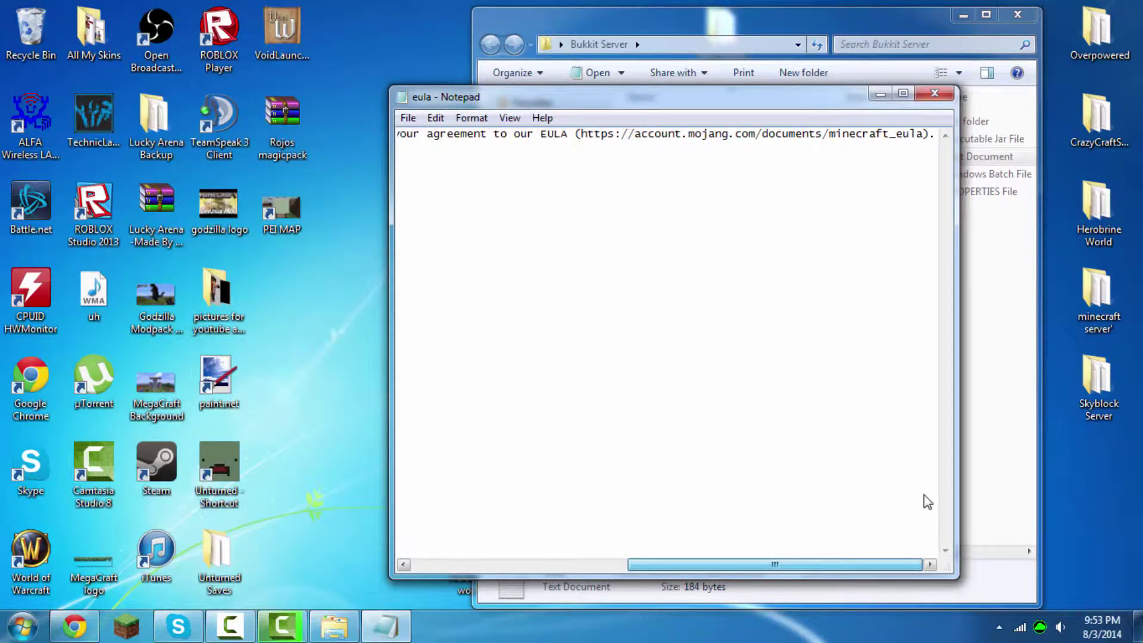
{"action": "left_click", "coordinate": [903, 93]}
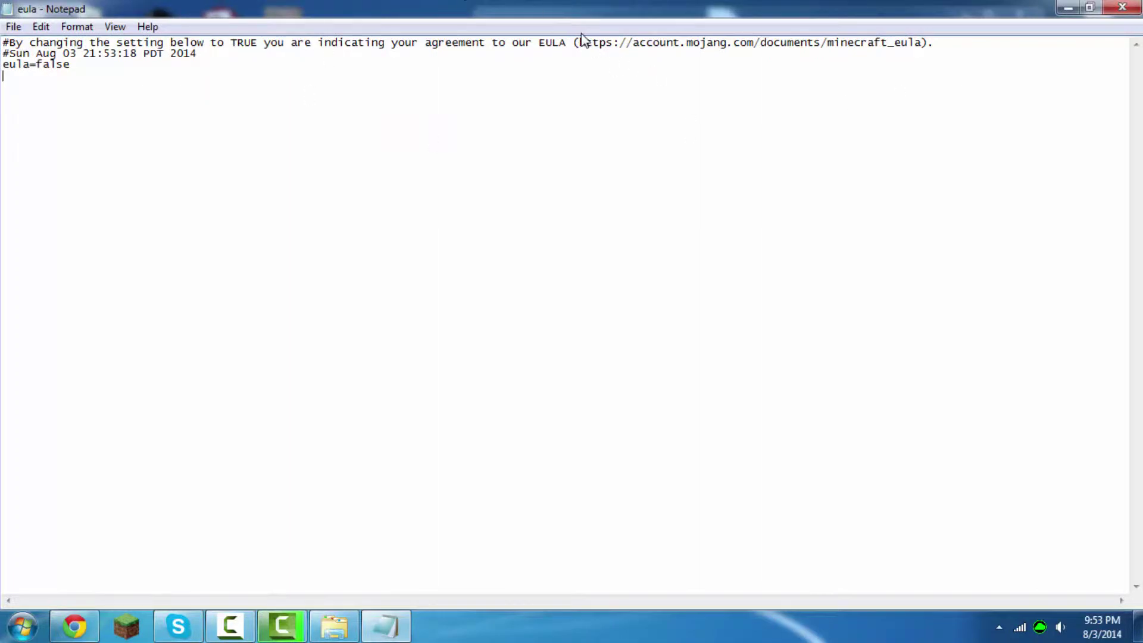
{"action": "left_click_drag", "start_coordinate": [583, 39], "coordinate": [924, 40]}
{"action": "key", "text": "ctrl+c"}
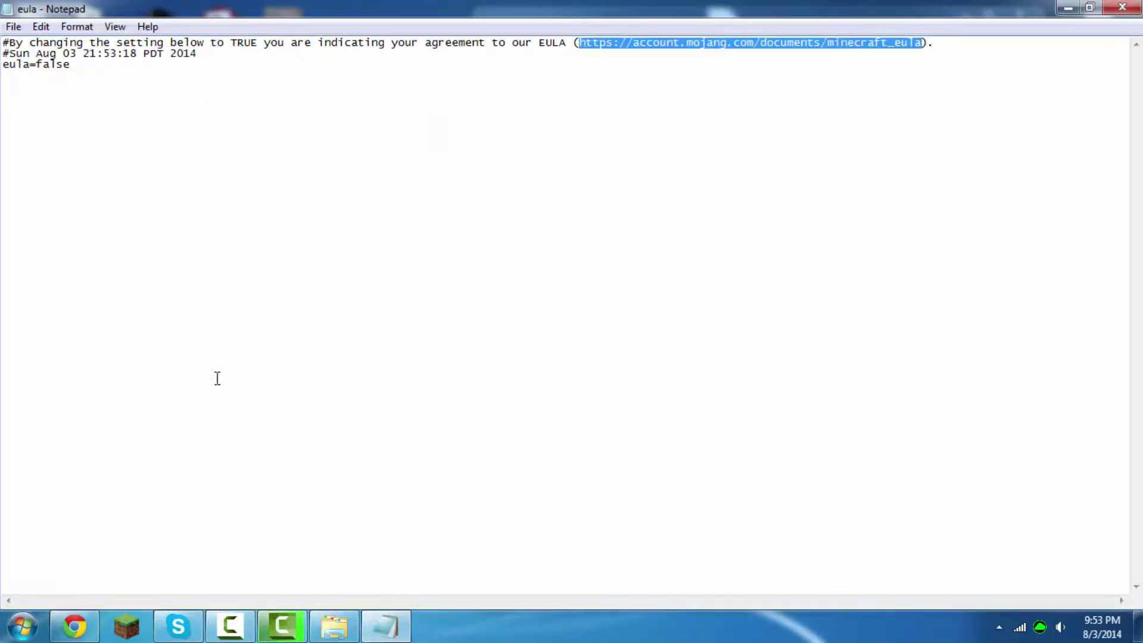
Switch to Chrome, open the copied EULA address in a new tab, skim the licence agreement, and close the extra tabs.
{"action": "left_click", "coordinate": [74, 626]}
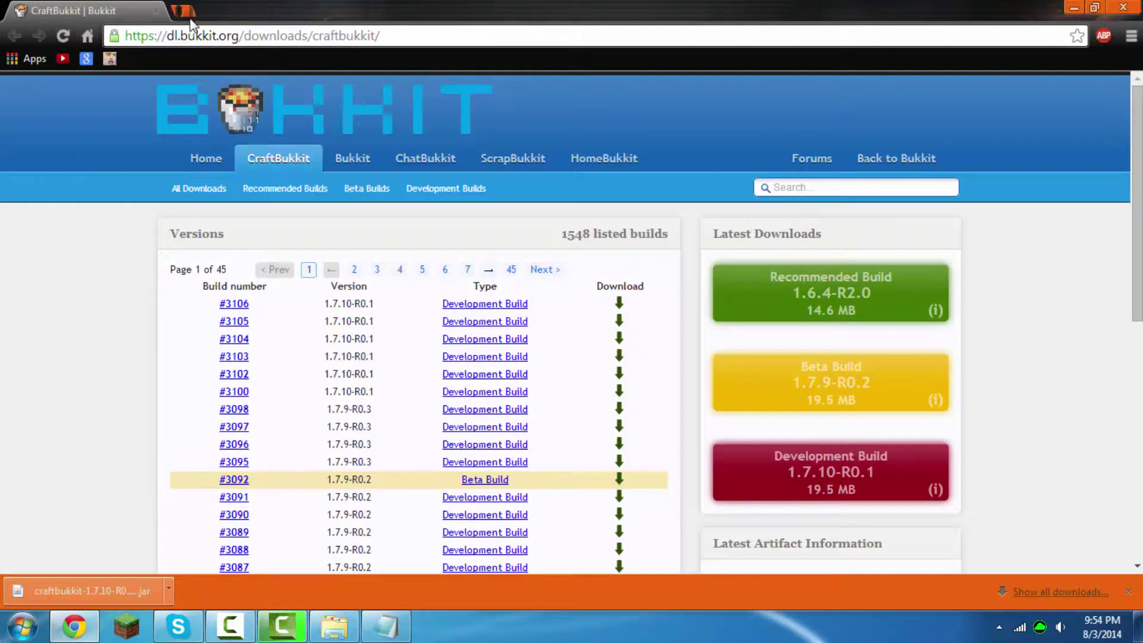
{"action": "left_click", "coordinate": [188, 17]}
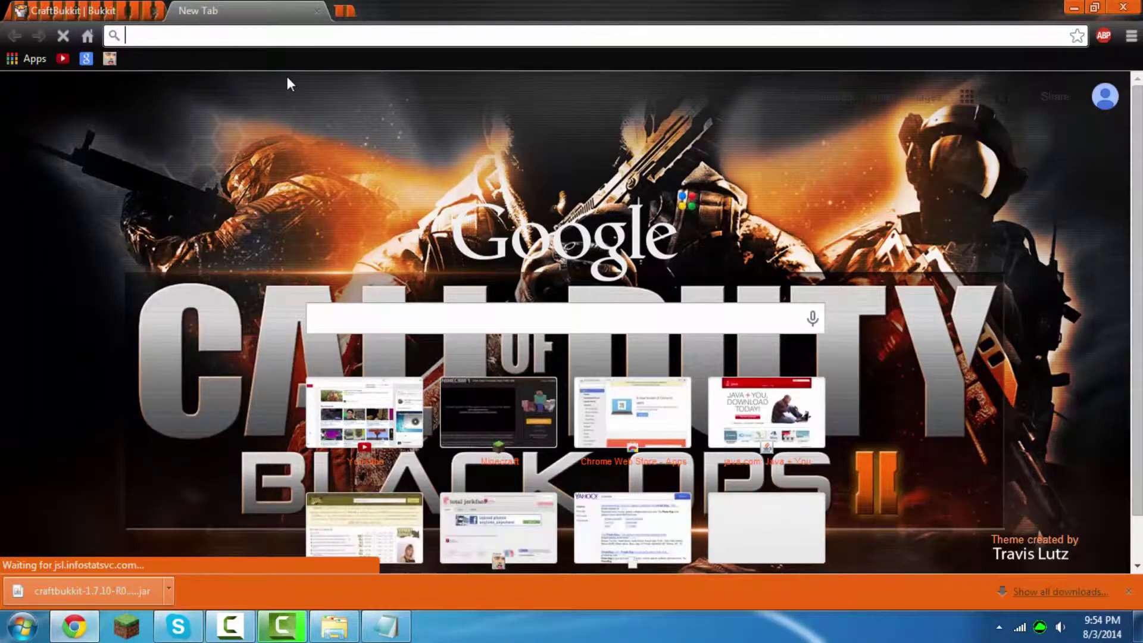
{"action": "key", "text": "ctrl+v"}
{"action": "key", "text": "Return"}
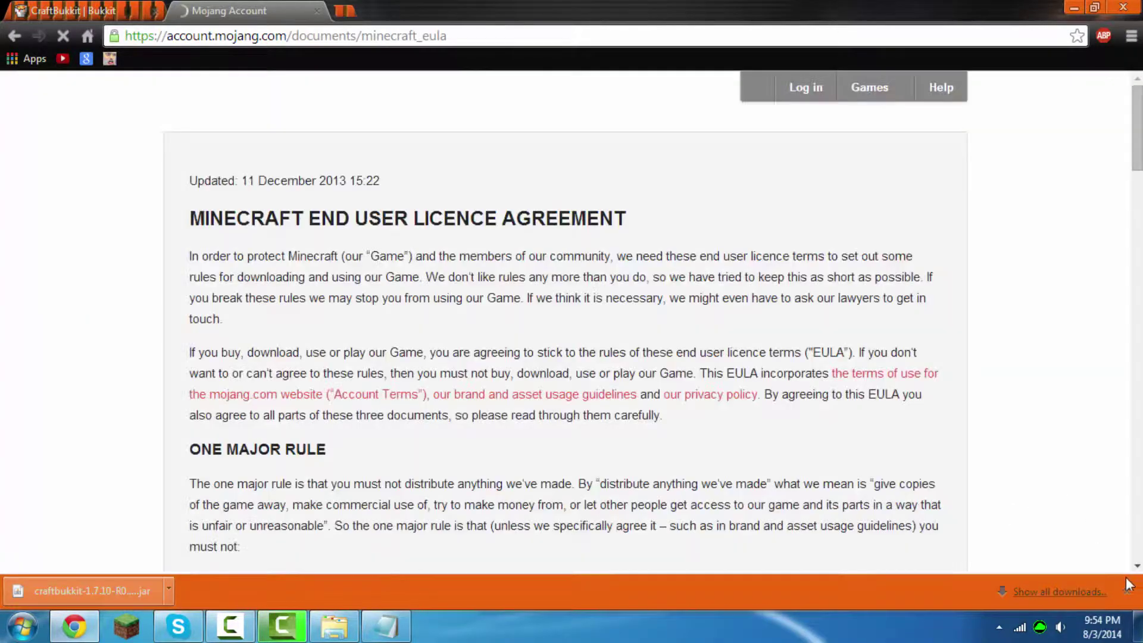
{"action": "left_click", "coordinate": [1129, 592]}
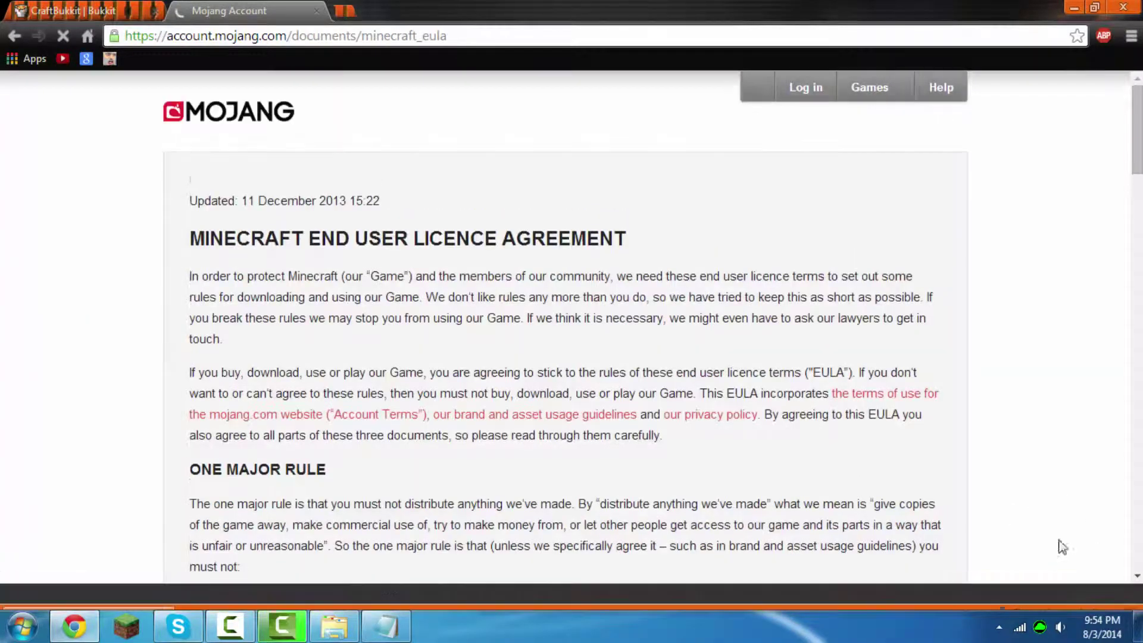
{"action": "scroll", "coordinate": [459, 324], "scroll_direction": "down", "scroll_amount": 12}
{"action": "scroll", "coordinate": [503, 332], "scroll_direction": "up", "scroll_amount": 9}
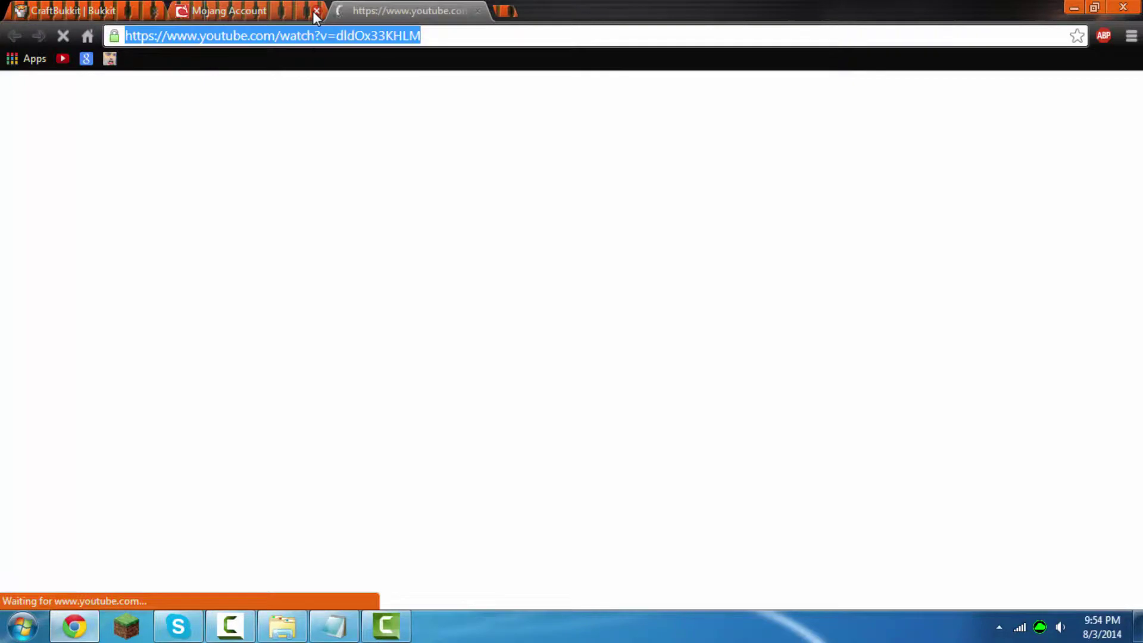
{"action": "left_click", "coordinate": [317, 11]}
{"action": "left_click", "coordinate": [317, 11]}
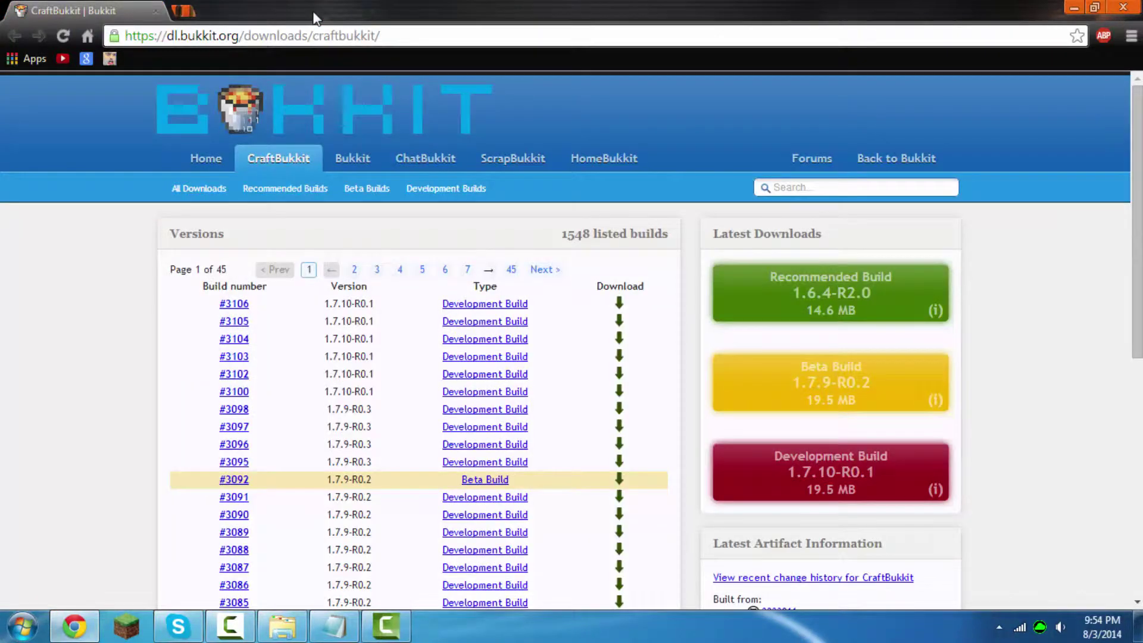
Return to the eula file in Notepad, set eula to true, and close the file with the change saved.
{"action": "left_click", "coordinate": [377, 633]}
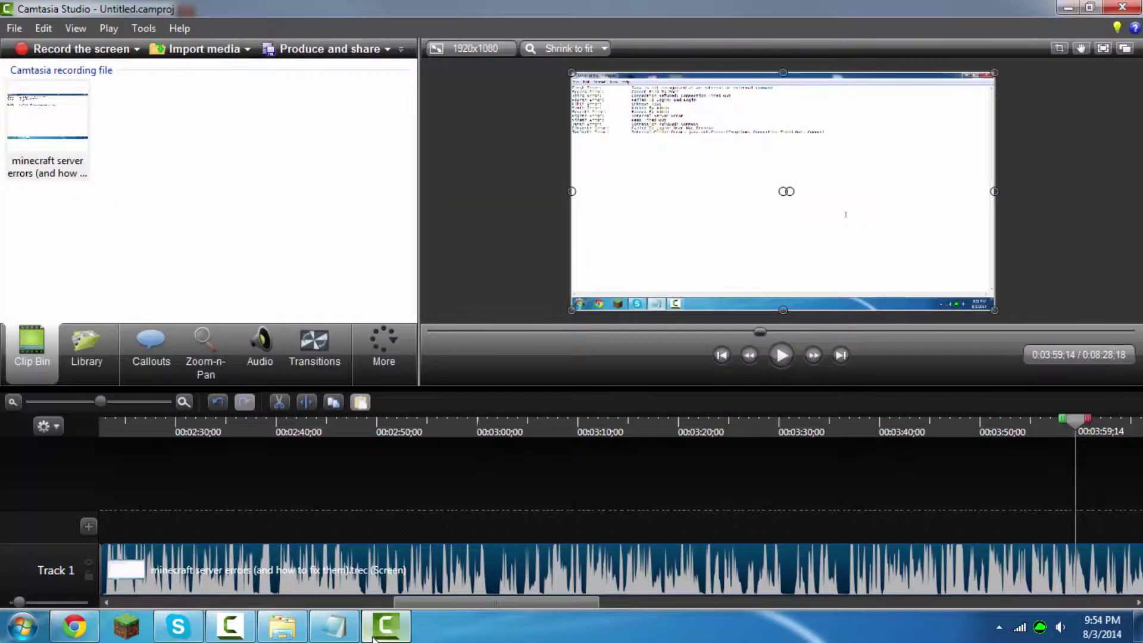
{"action": "left_click", "coordinate": [376, 632]}
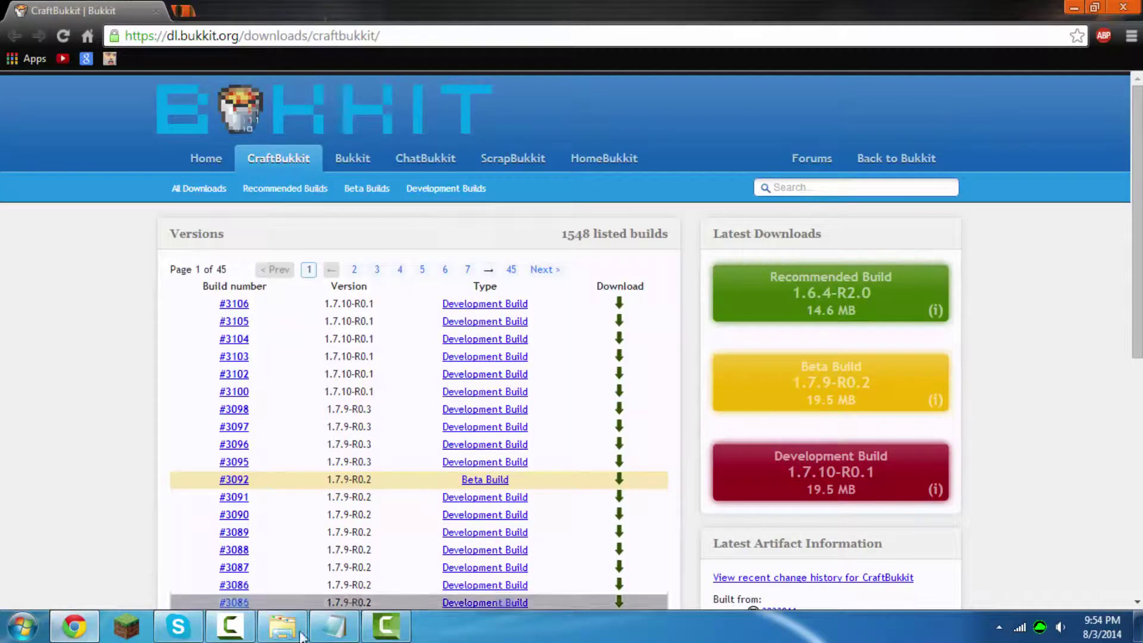
{"action": "left_click", "coordinate": [334, 626]}
{"action": "left_click", "coordinate": [69, 76]}
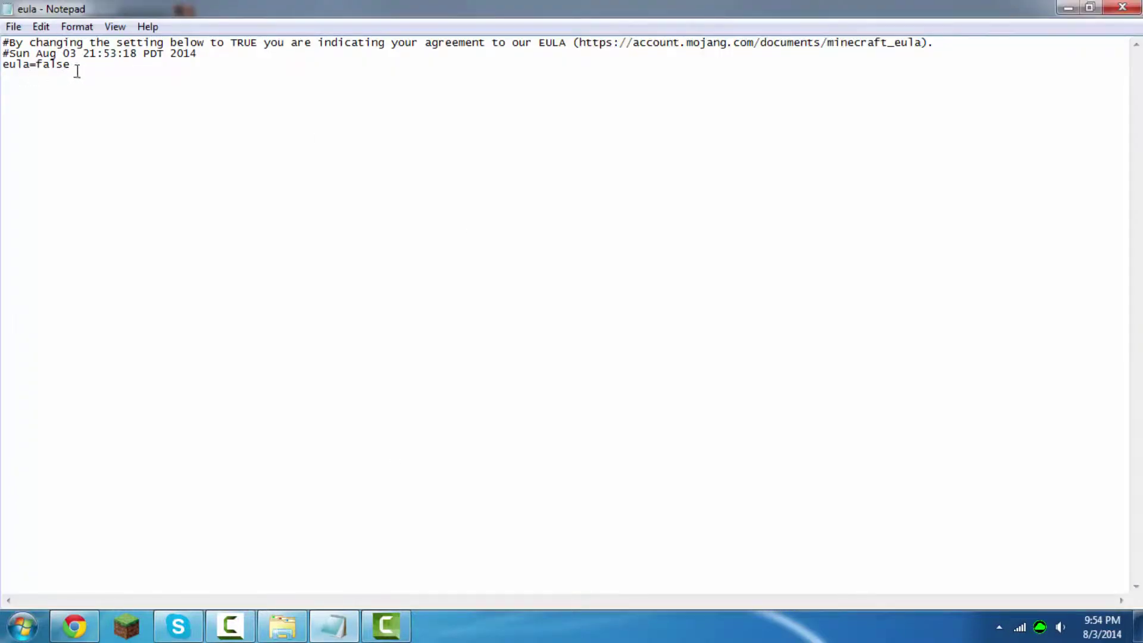
{"action": "left_click_drag", "start_coordinate": [77, 71], "coordinate": [35, 67]}
{"action": "type", "text": "tru"}
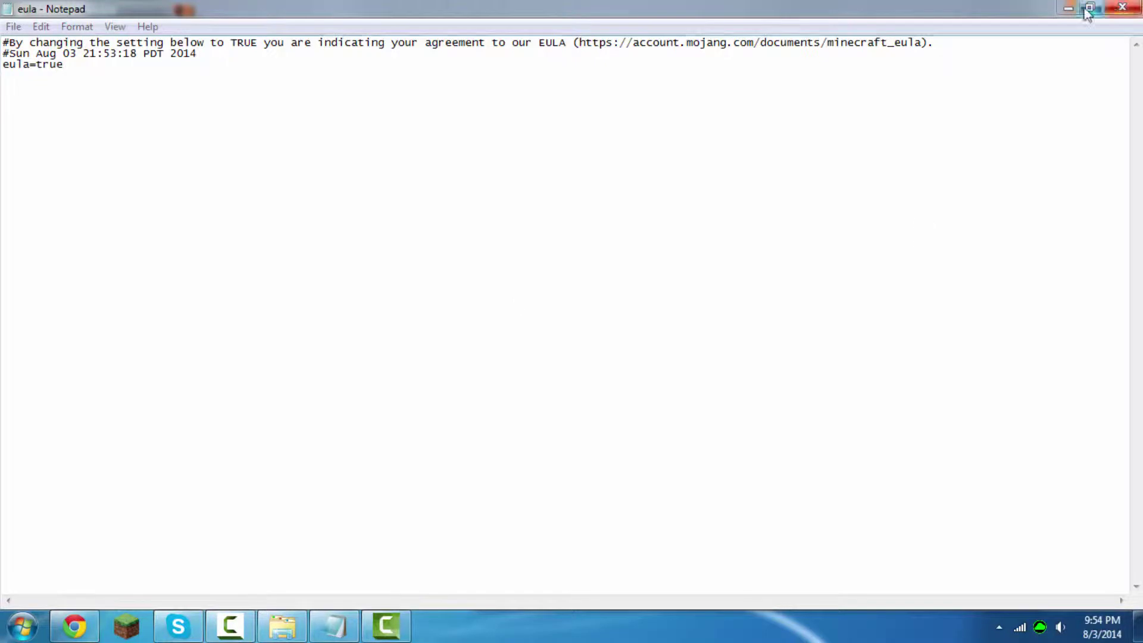
{"action": "left_click", "coordinate": [1116, 14]}
{"action": "left_click", "coordinate": [518, 325]}
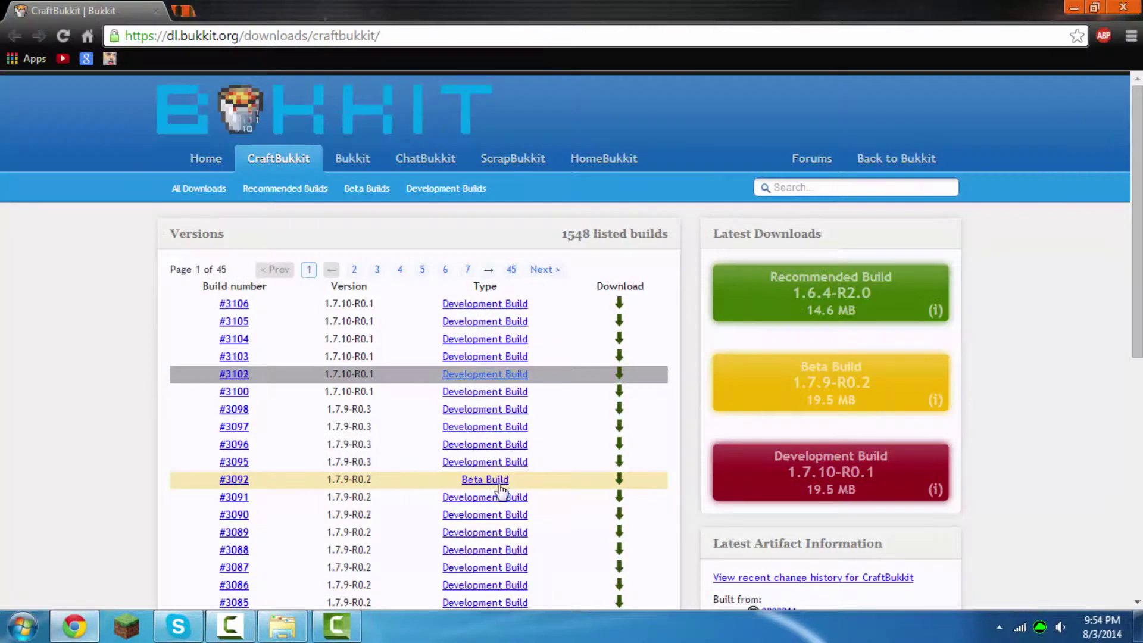
Close the browser and start the server with the run batch file in the Bukkit Server folder.
{"action": "left_click", "coordinate": [1124, 7]}
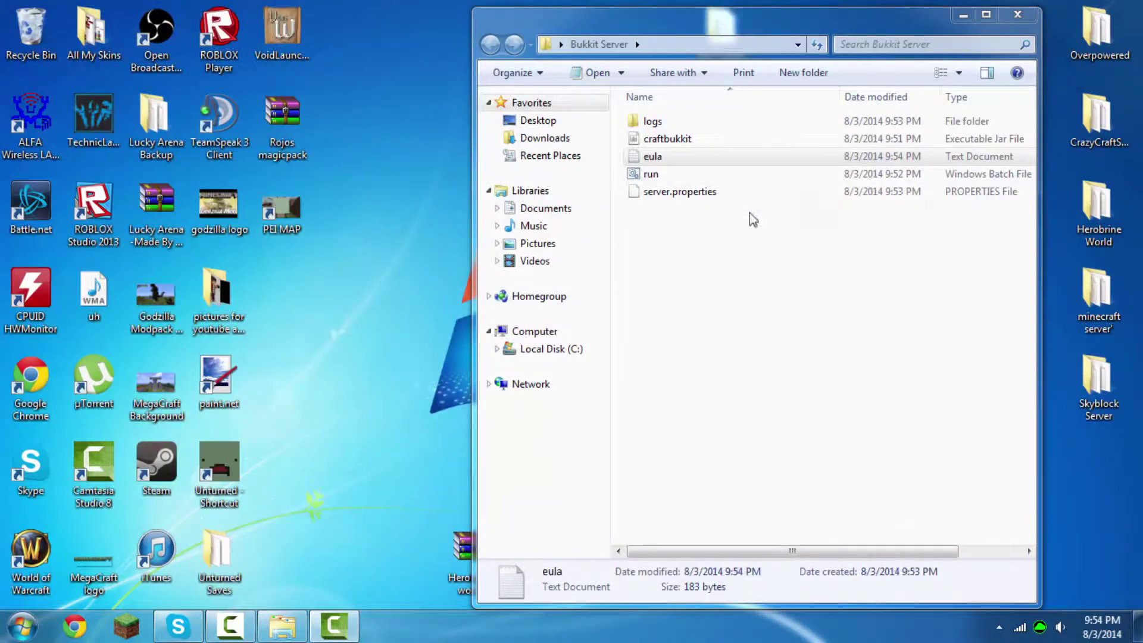
{"action": "double_click", "coordinate": [684, 178]}
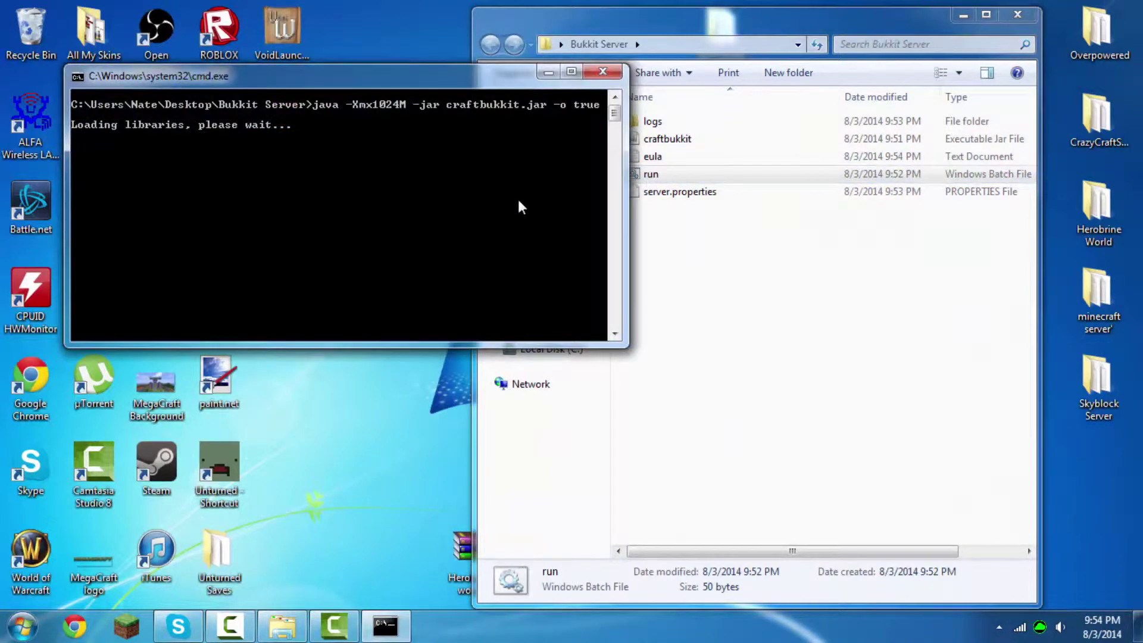
{"action": "left_click", "coordinate": [641, 263]}
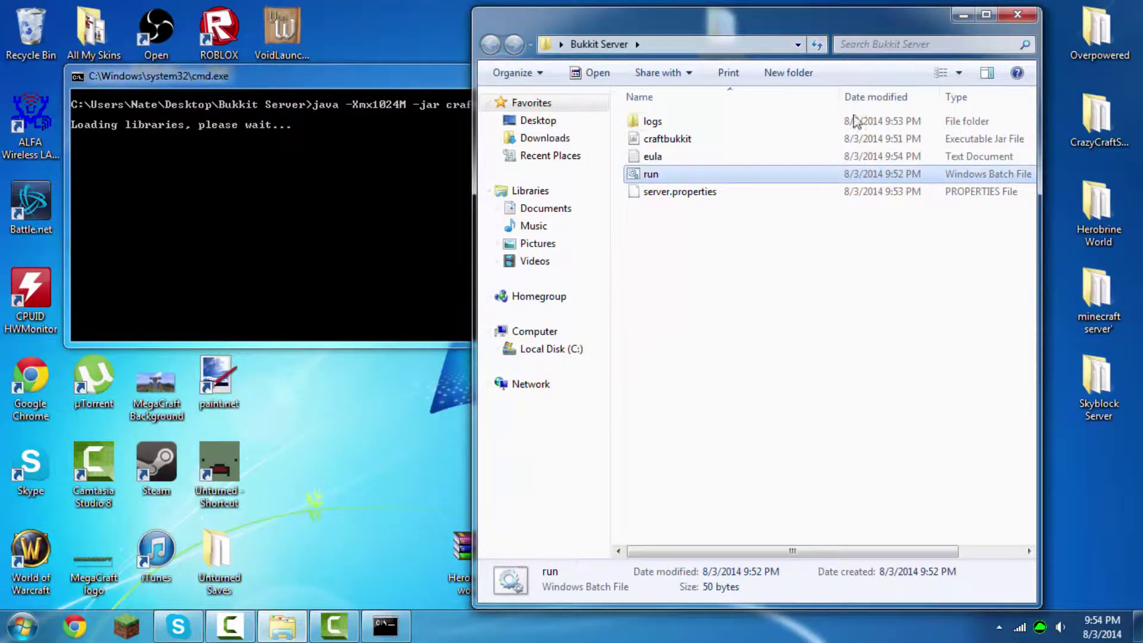
{"action": "left_click", "coordinate": [464, 334]}
Switch to Camtasia Studio and close it without saving the untitled project.
{"action": "left_click", "coordinate": [334, 625]}
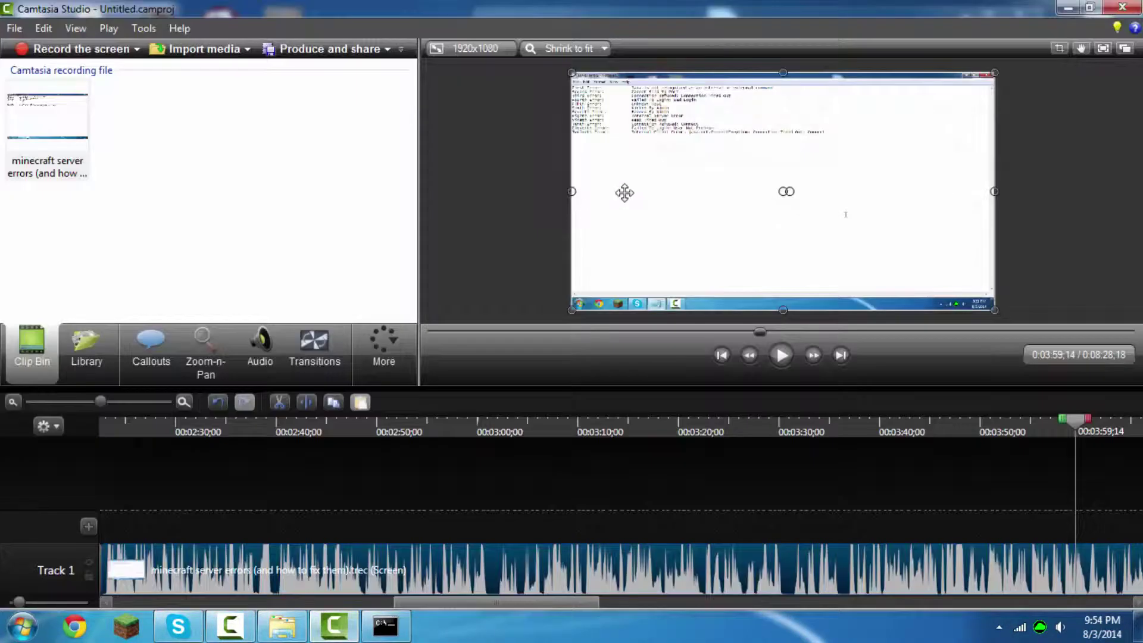
{"action": "left_click", "coordinate": [1123, 7]}
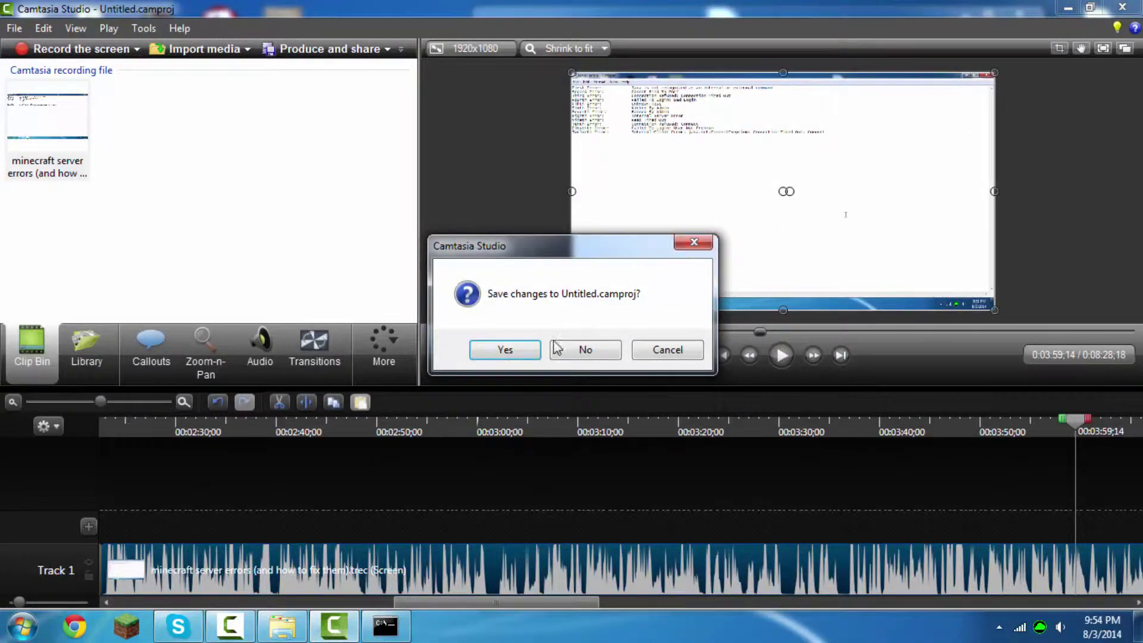
{"action": "left_click", "coordinate": [585, 349]}
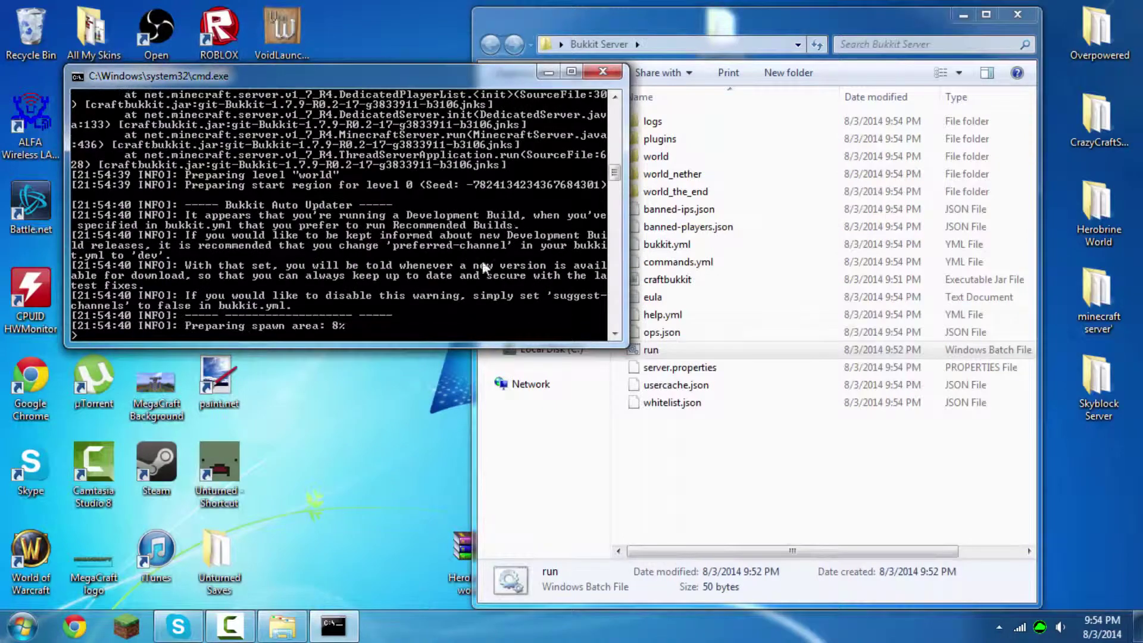
Follow the server's startup log in the console and check the files generated in the Bukkit Server folder.
{"action": "mouse_move", "coordinate": [614, 172]}
{"action": "left_mouse_down"}
{"action": "mouse_move", "coordinate": [615, 98]}
{"action": "mouse_move", "coordinate": [610, 146]}
{"action": "mouse_move", "coordinate": [595, 145]}
{"action": "mouse_move", "coordinate": [555, 191]}
{"action": "left_mouse_up"}
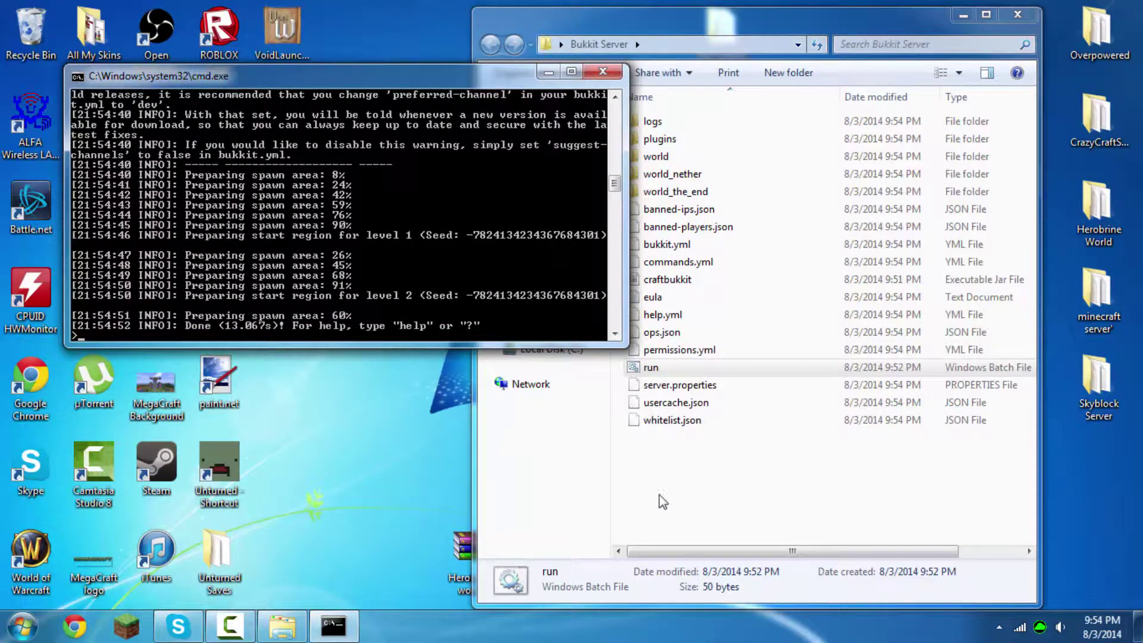
{"action": "left_click", "coordinate": [617, 456]}
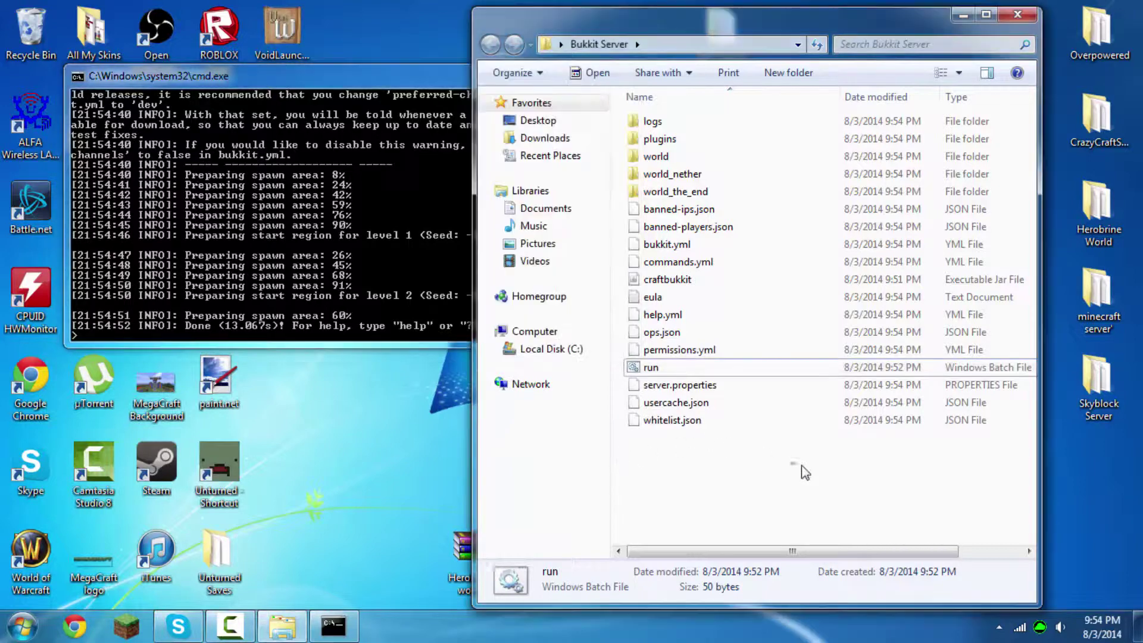
{"action": "left_click", "coordinate": [389, 253]}
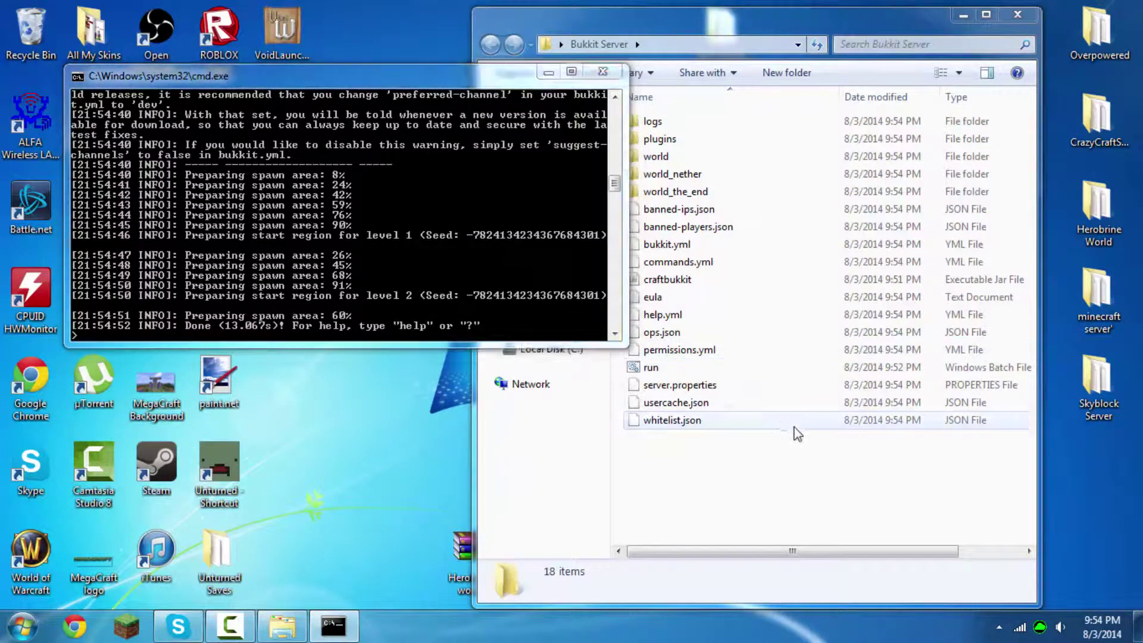
{"action": "left_click", "coordinate": [787, 440]}
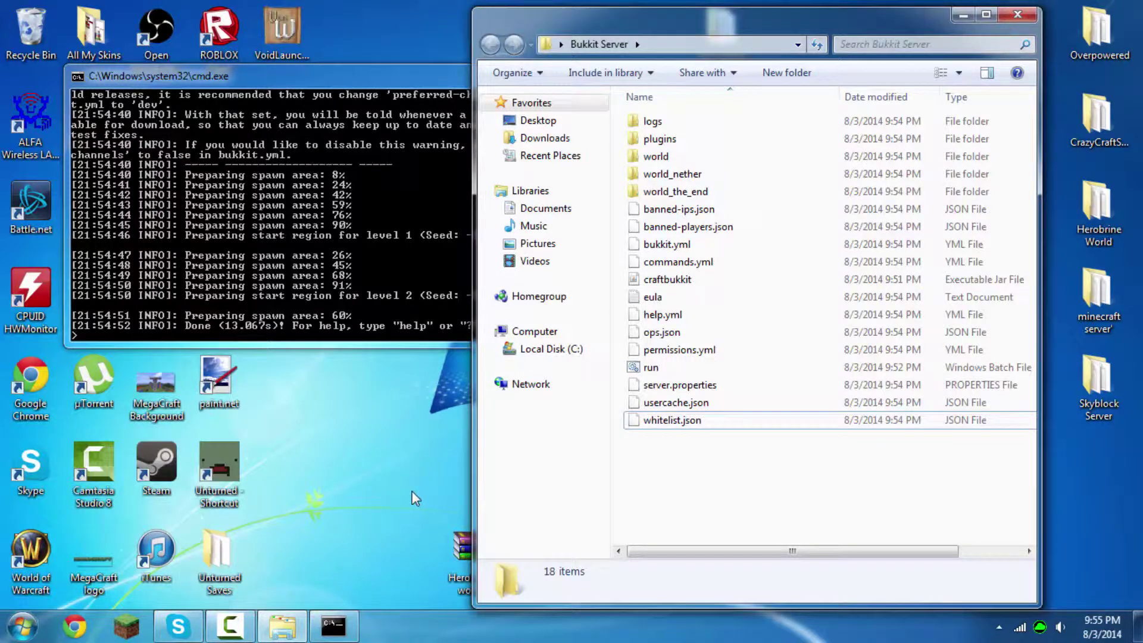
{"action": "left_click", "coordinate": [92, 610]}
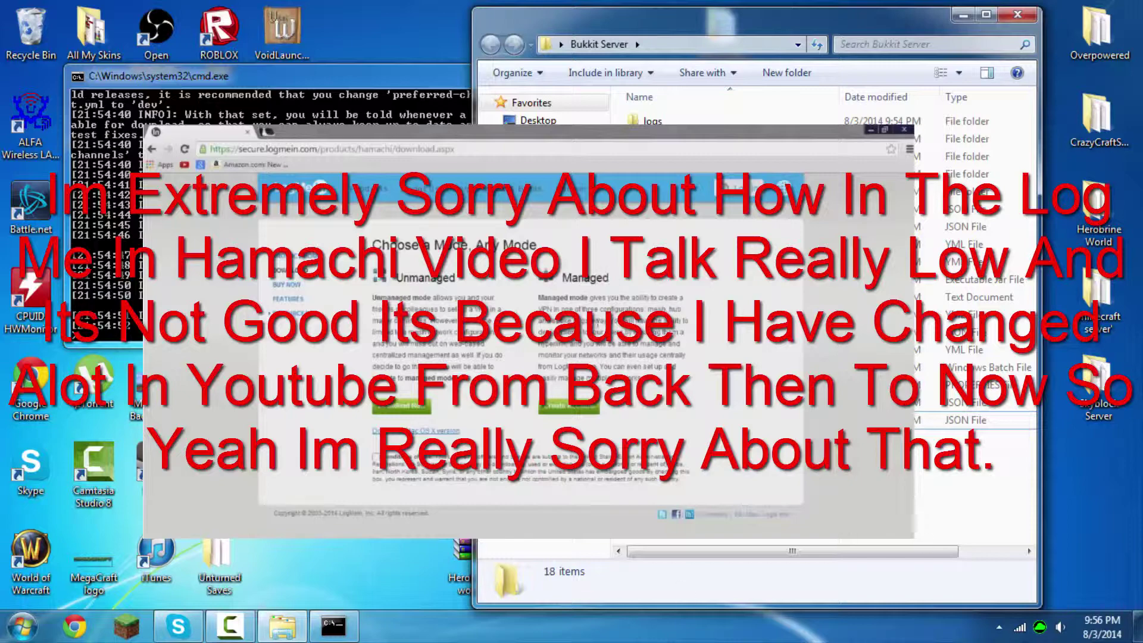
Switch to Chrome, search the web for ipchicken, and open the IP Chicken website.
{"action": "left_click", "coordinate": [74, 627]}
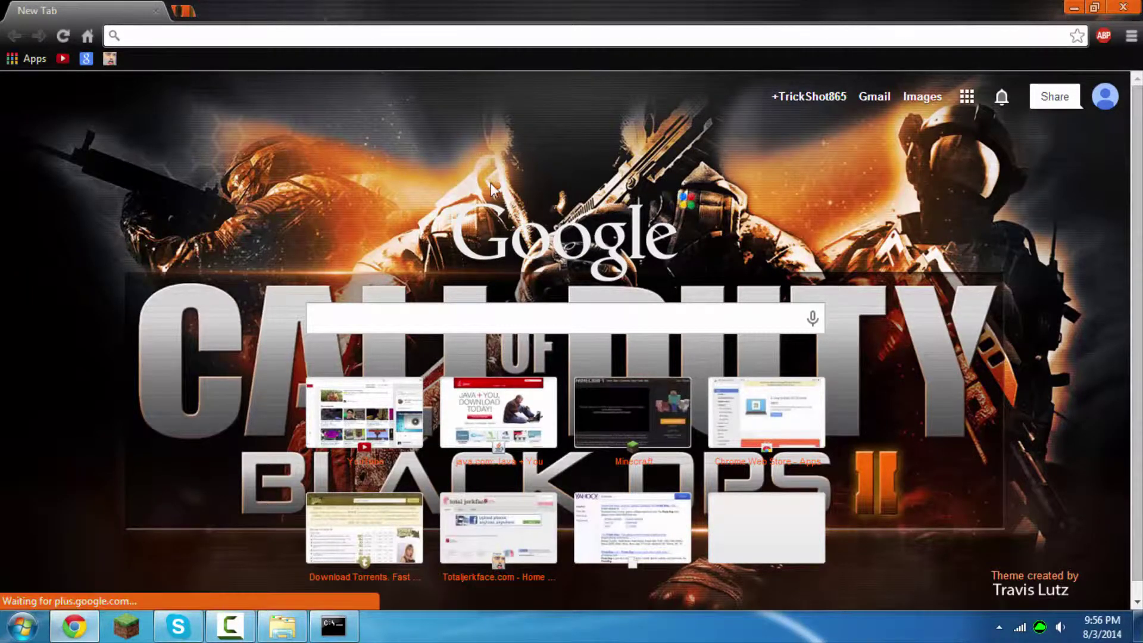
{"action": "type", "text": "ipchicken"}
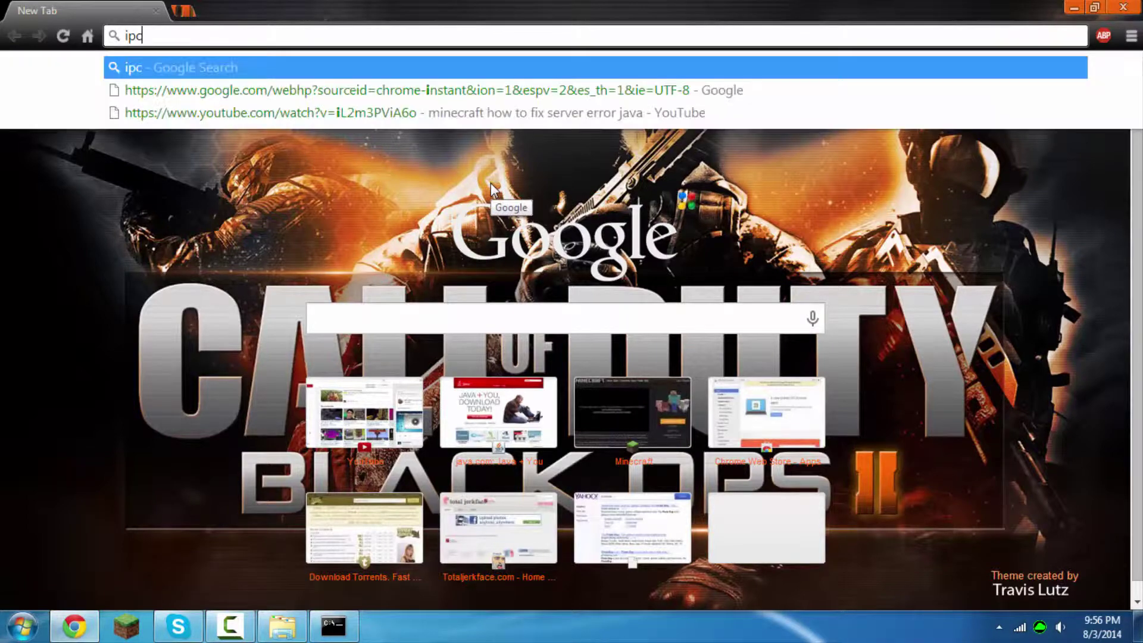
{"action": "key", "text": "Return"}
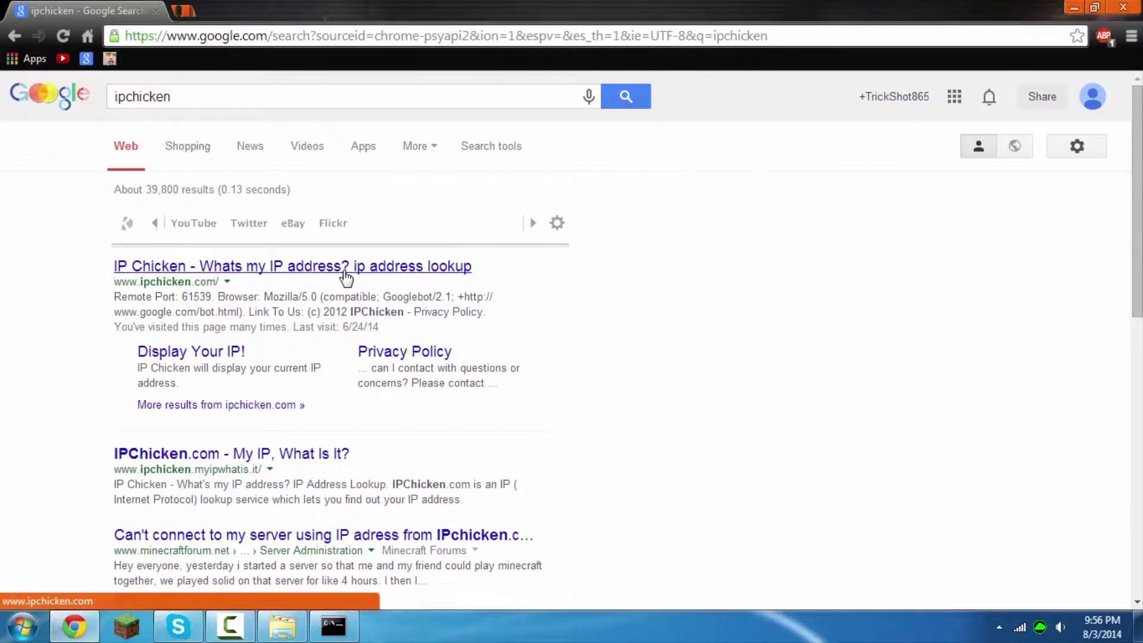
{"action": "left_click", "coordinate": [344, 271]}
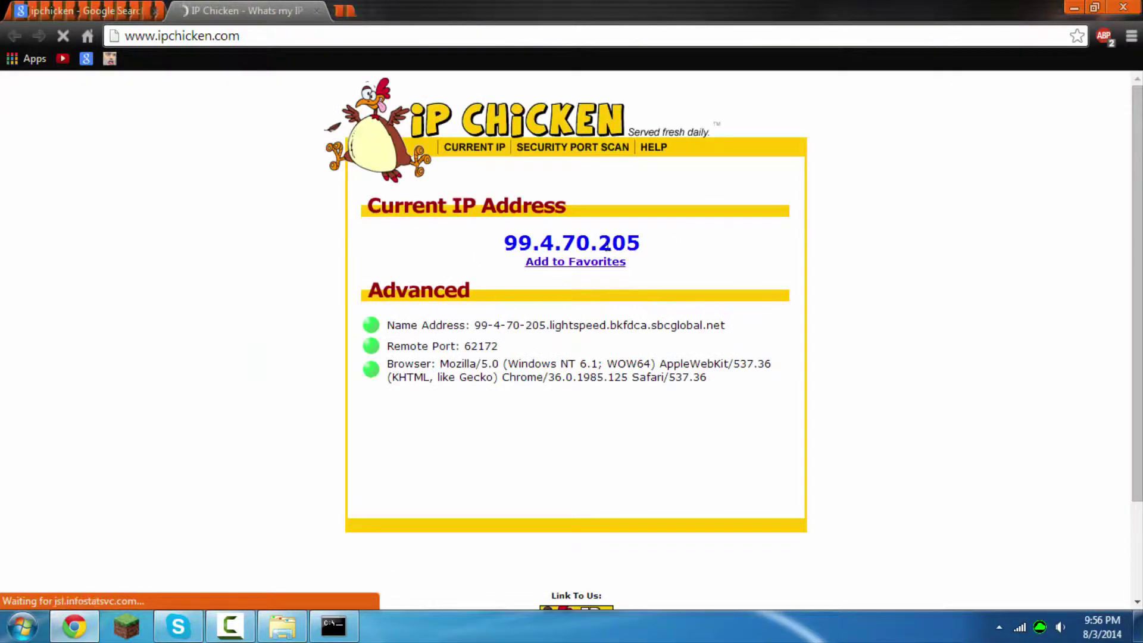
Copy the current IP address from the IP Chicken page and close the browser.
{"action": "left_click_drag", "start_coordinate": [643, 243], "coordinate": [447, 244]}
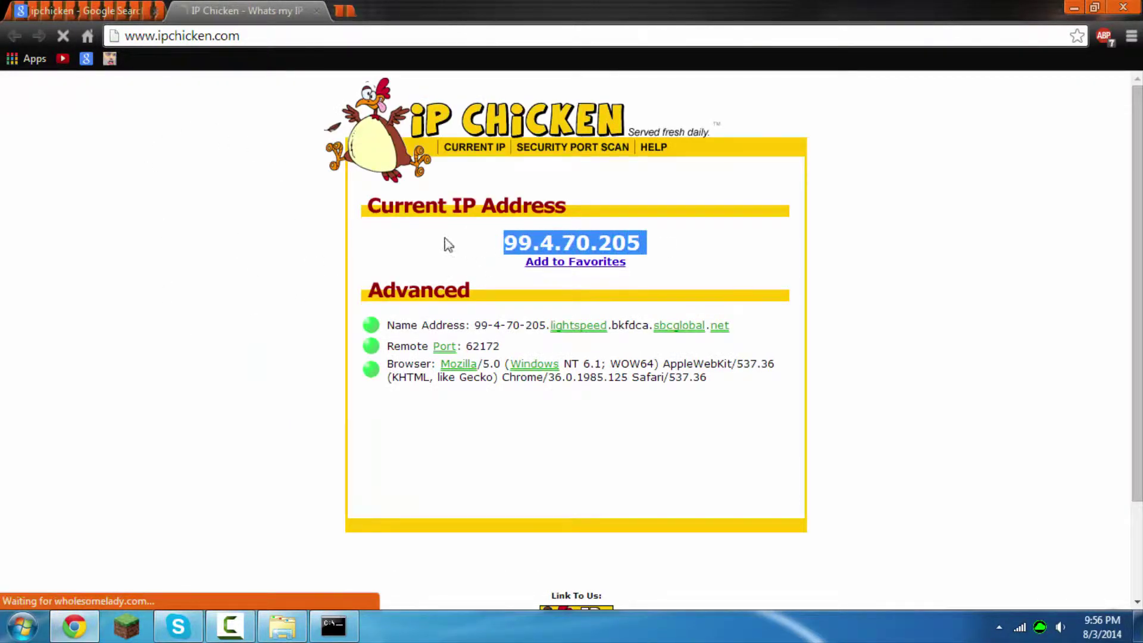
{"action": "left_click", "coordinate": [630, 242]}
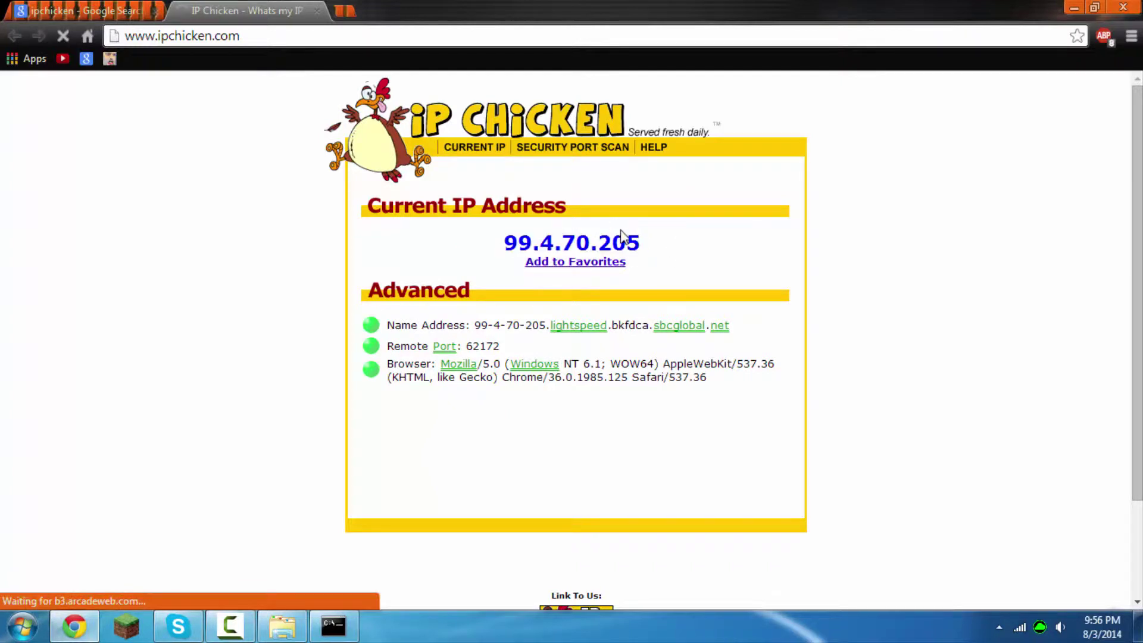
{"action": "left_click_drag", "start_coordinate": [641, 238], "coordinate": [499, 240]}
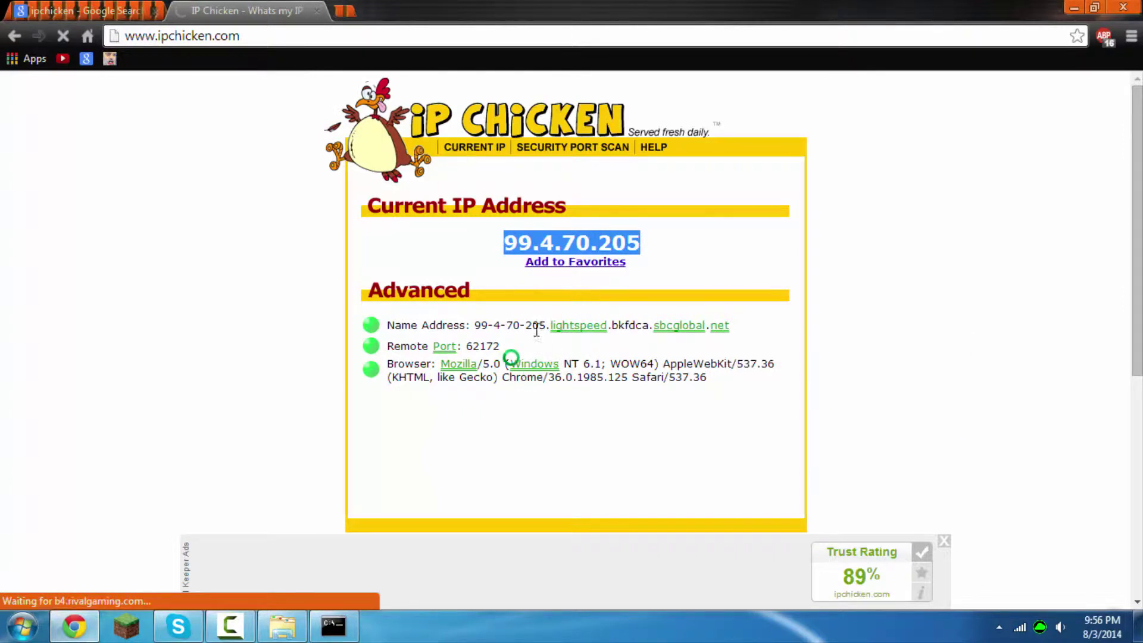
{"action": "right_click", "coordinate": [590, 241]}
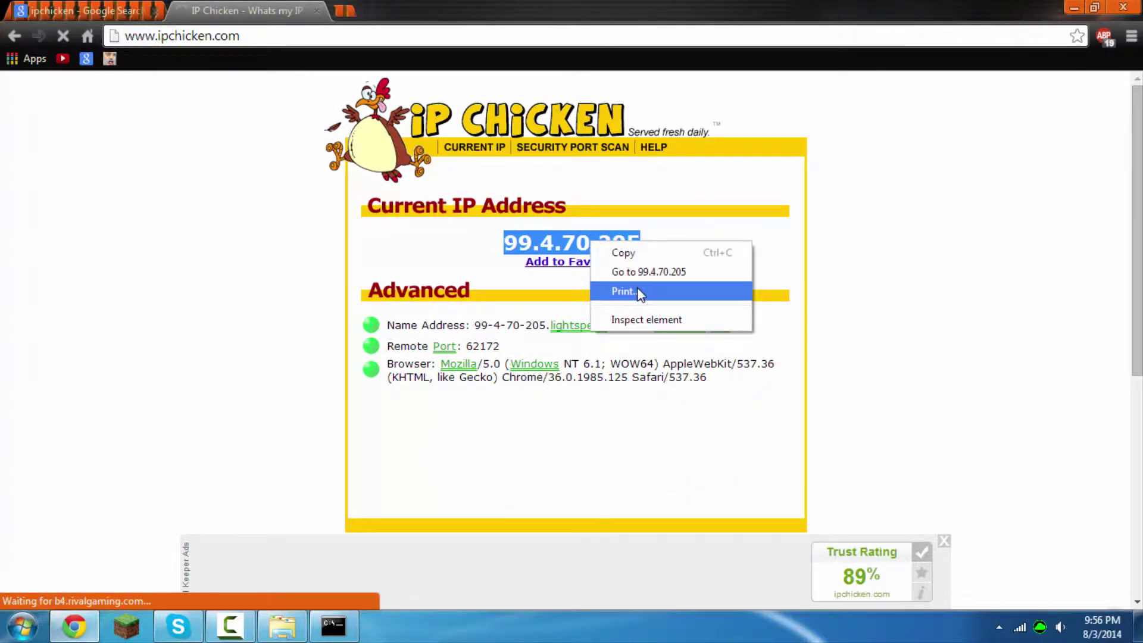
{"action": "left_click", "coordinate": [628, 260]}
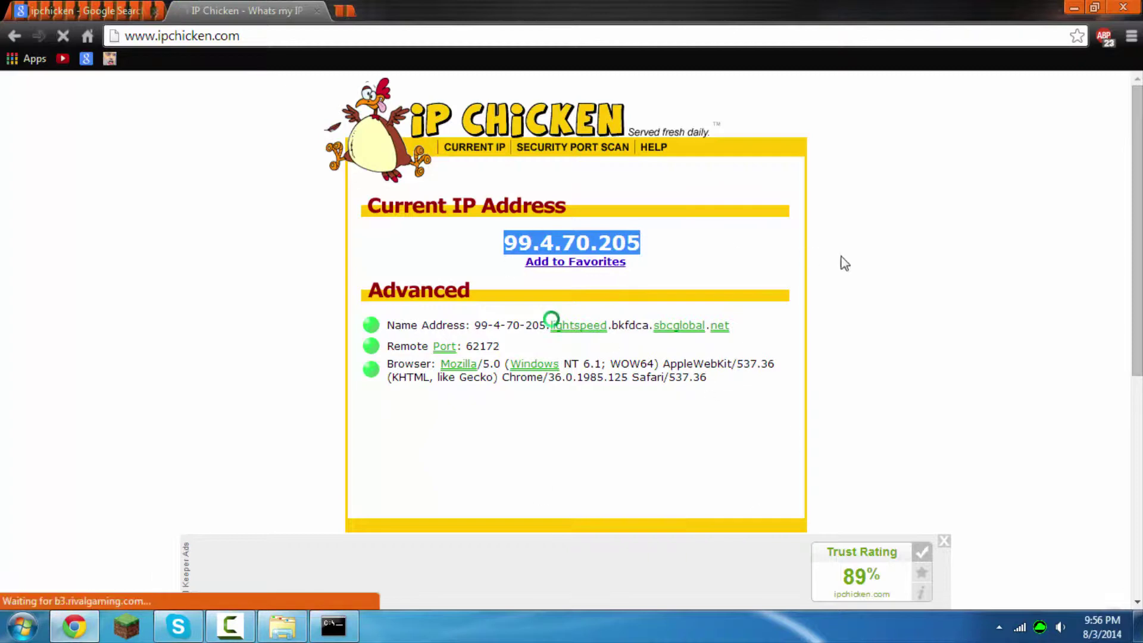
{"action": "left_click", "coordinate": [586, 243]}
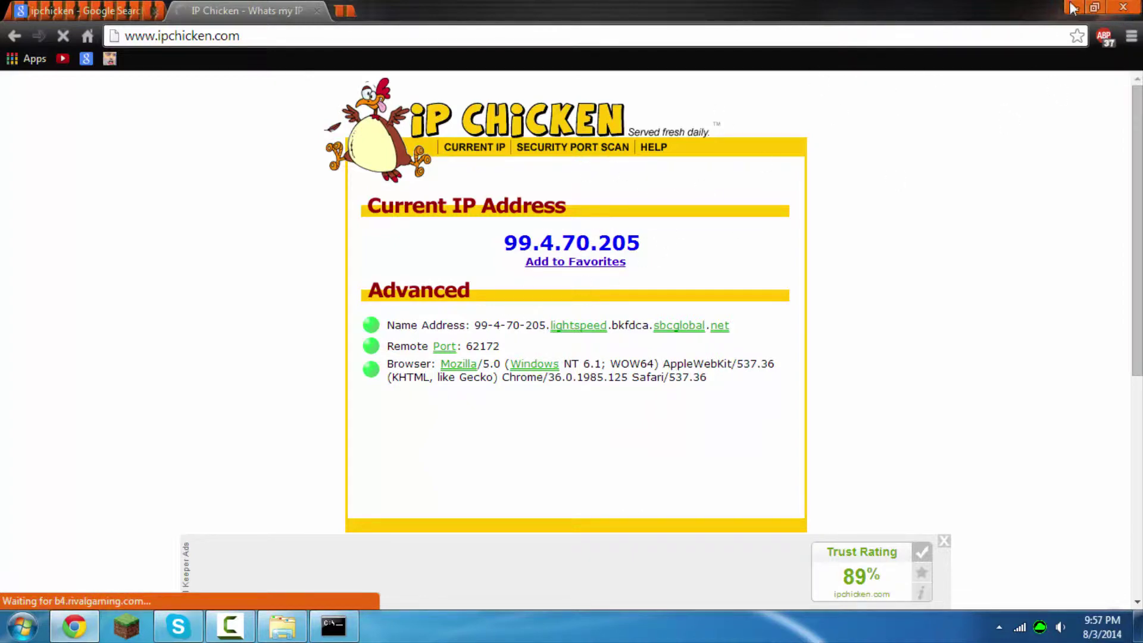
{"action": "left_click_drag", "start_coordinate": [644, 245], "coordinate": [498, 240]}
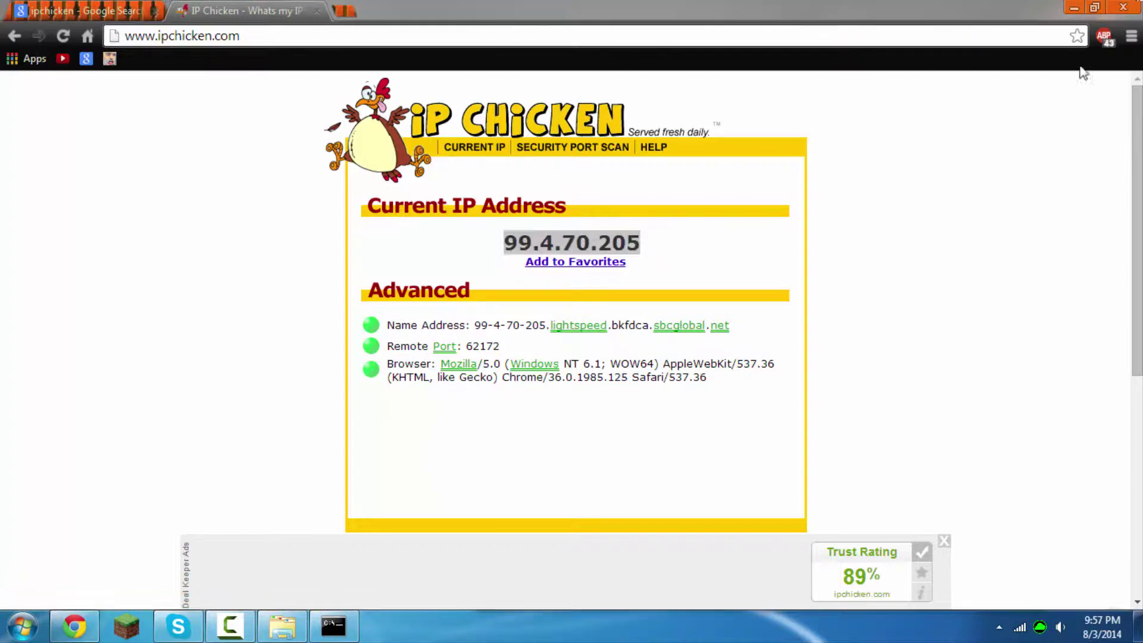
{"action": "left_click", "coordinate": [1137, 7]}
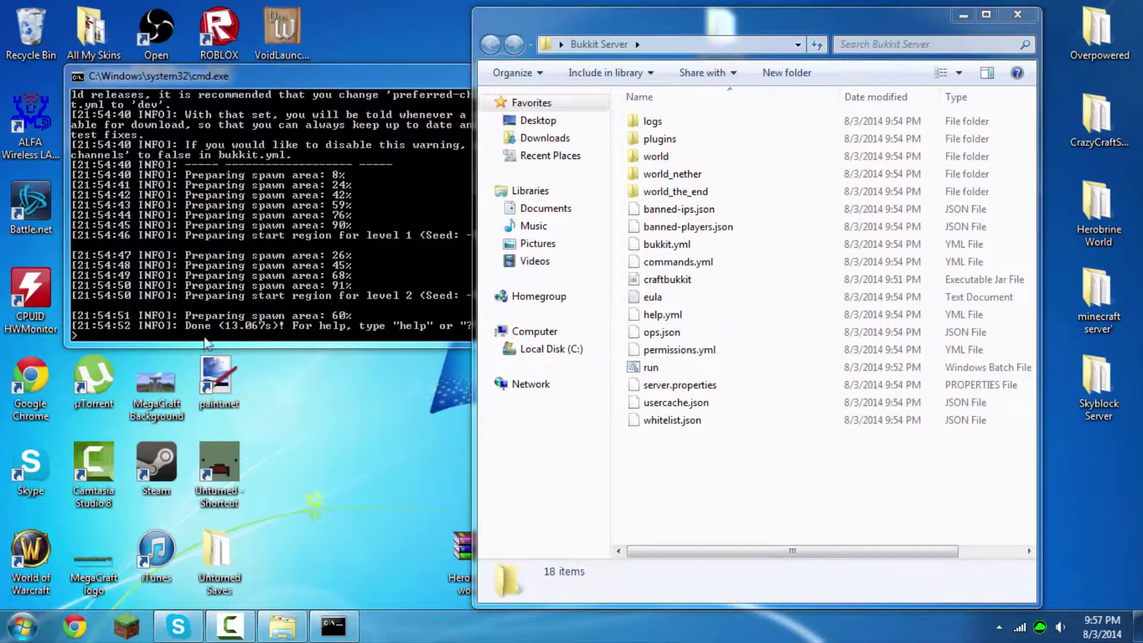
Launch Minecraft 1.7.10, maximize its window, and show the multiplayer server list.
{"action": "left_click", "coordinate": [123, 634]}
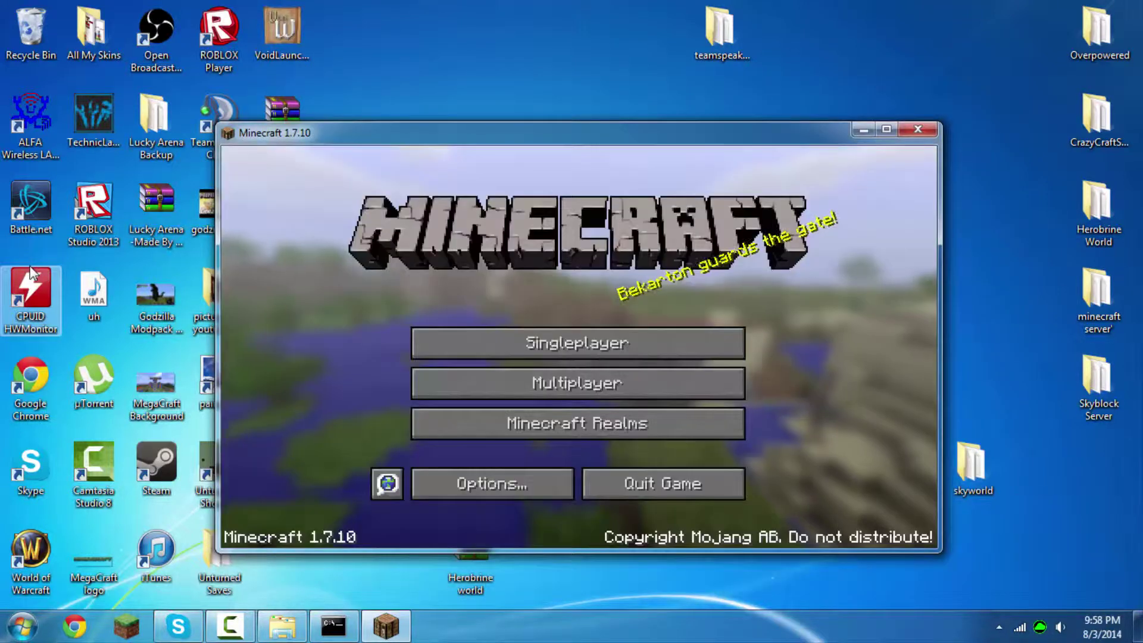
{"action": "left_click", "coordinate": [886, 130]}
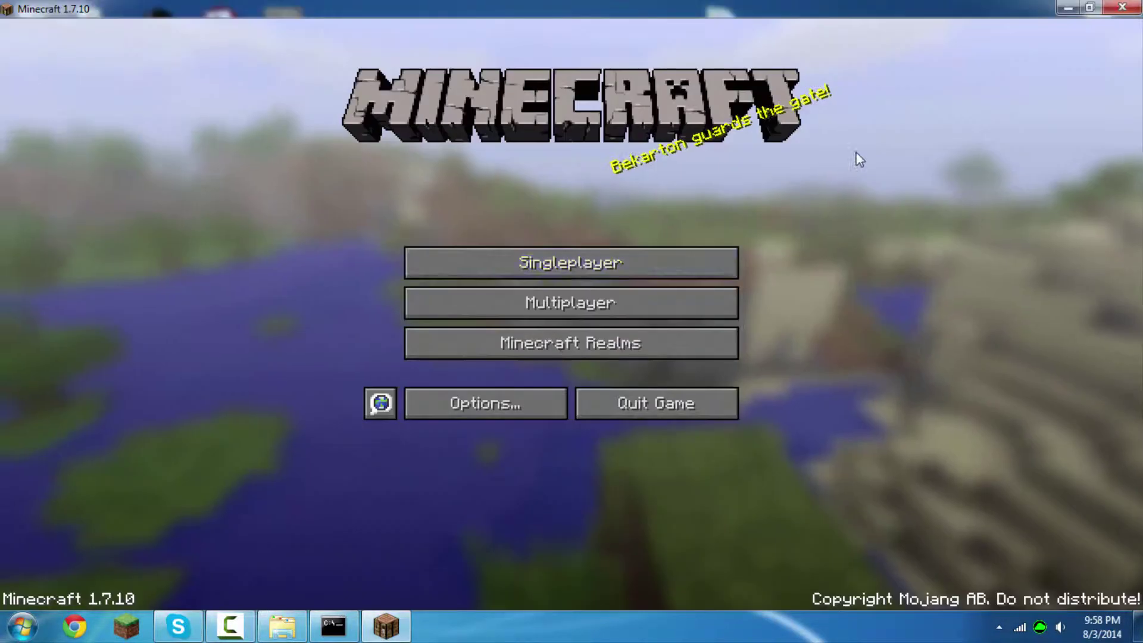
{"action": "left_click", "coordinate": [495, 303]}
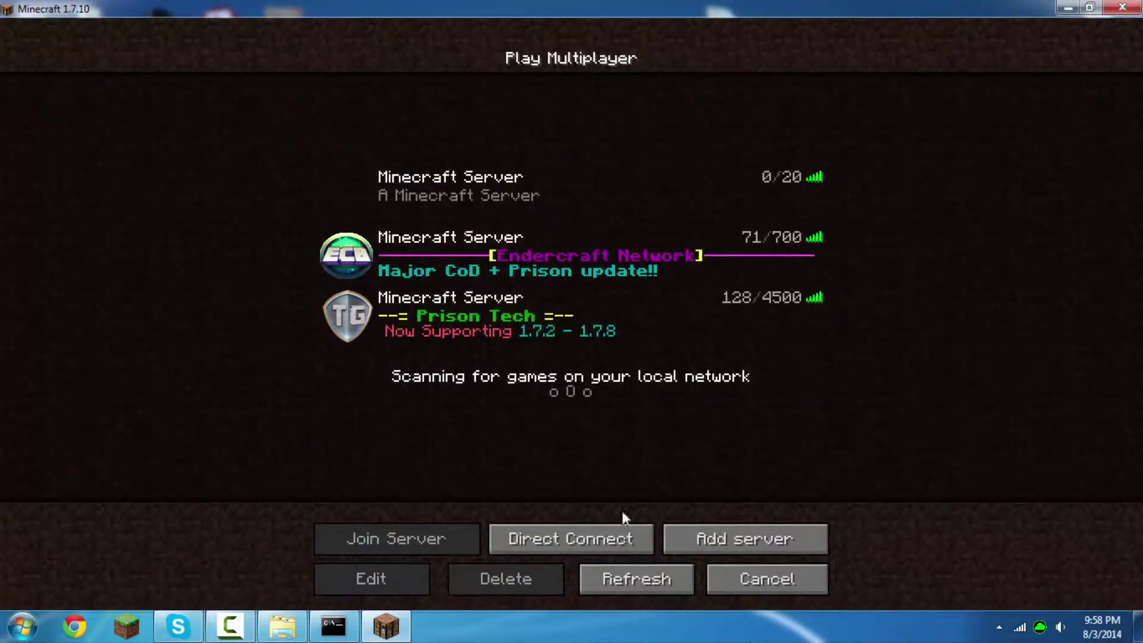
{"action": "left_click", "coordinate": [725, 534]}
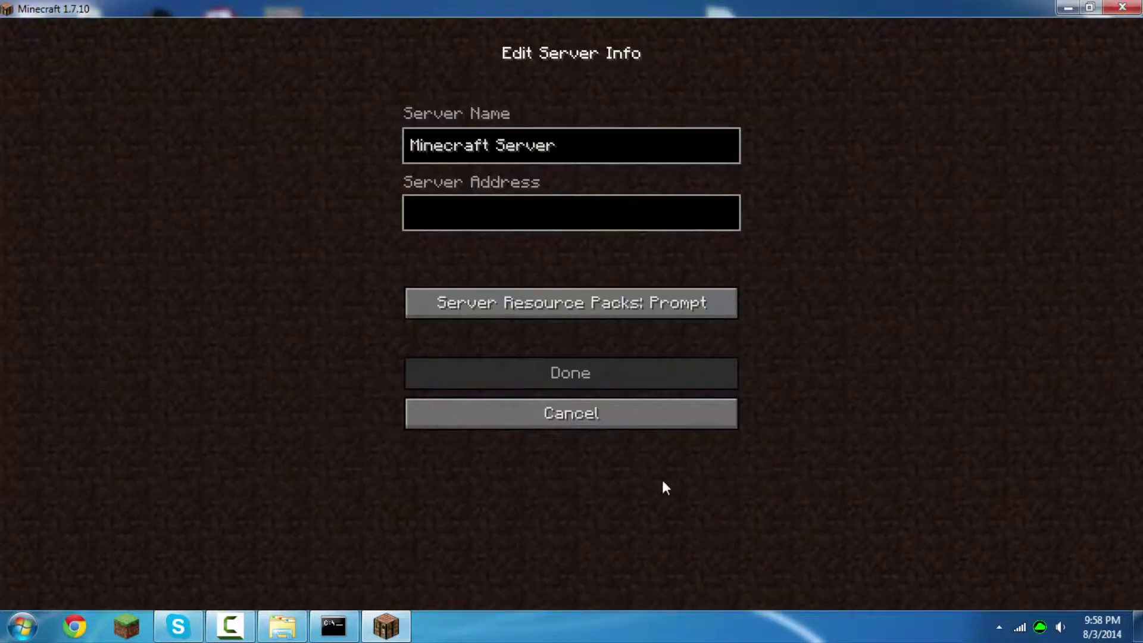
{"action": "left_click", "coordinate": [585, 424]}
{"action": "left_click", "coordinate": [595, 527]}
{"action": "left_click", "coordinate": [617, 405]}
Start adding a multiplayer server and paste the copied public IP address as its server address.
{"action": "left_click", "coordinate": [713, 526]}
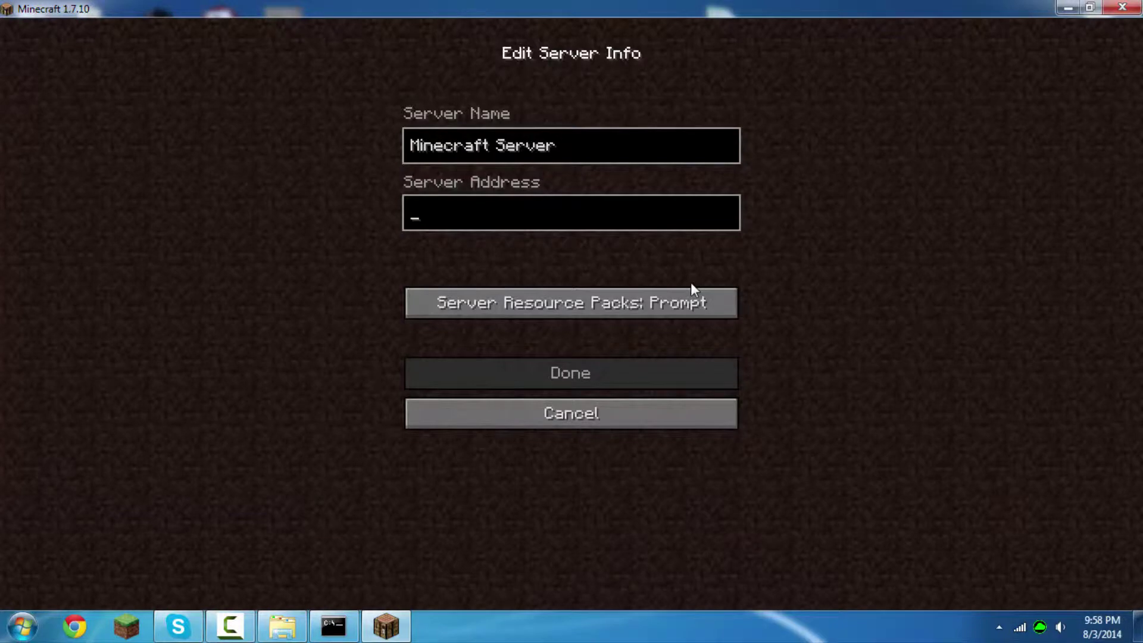
{"action": "type", "text": "99.4.70."}
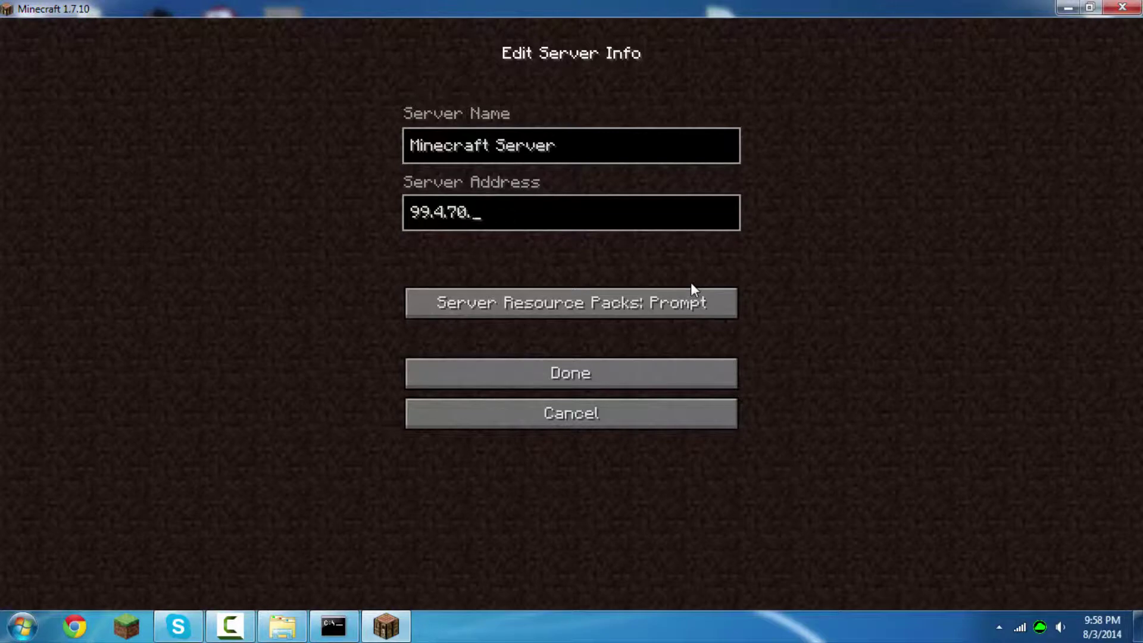
{"action": "key", "text": "BackSpace"}
{"action": "key", "text": "BackSpace"}
{"action": "key", "text": "BackSpace"}
{"action": "key", "text": "BackSpace"}
{"action": "key", "text": "BackSpace"}
{"action": "key", "text": "BackSpace"}
{"action": "key", "text": "BackSpace"}
{"action": "key", "text": "BackSpace"}
{"action": "key", "text": "ctrl+v"}
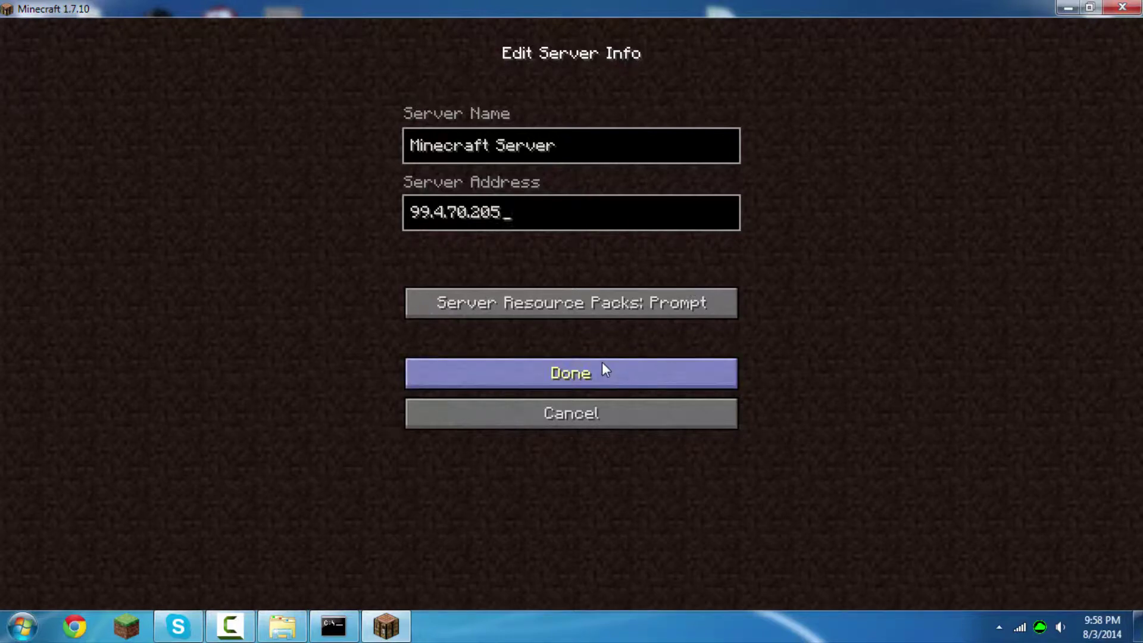
Name the new server entry My Server and save it to the multiplayer list.
{"action": "left_click", "coordinate": [606, 160]}
{"action": "key", "text": "BackSpace"}
{"action": "key", "text": "BackSpace"}
{"action": "key", "text": "BackSpace"}
{"action": "key", "text": "BackSpace"}
{"action": "key", "text": "BackSpace"}
{"action": "key", "text": "BackSpace"}
{"action": "key", "text": "BackSpace"}
{"action": "key", "text": "BackSpace"}
{"action": "key", "text": "BackSpace"}
{"action": "key", "text": "BackSpace"}
{"action": "key", "text": "BackSpace"}
{"action": "key", "text": "BackSpace"}
{"action": "key", "text": "BackSpace"}
{"action": "key", "text": "BackSpace"}
{"action": "key", "text": "BackSpace"}
{"action": "key", "text": "BackSpace"}
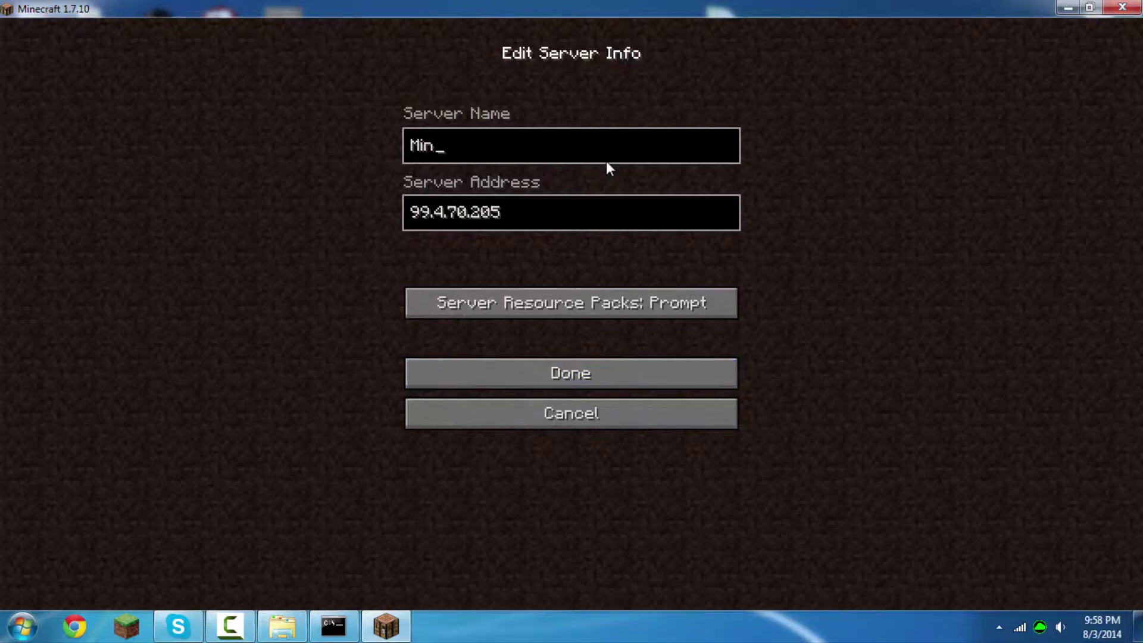
{"action": "type", "text": "My aS"}
{"action": "key", "text": "BackSpace"}
{"action": "key", "text": "BackSpace"}
{"action": "type", "text": "Server"}
{"action": "left_click", "coordinate": [648, 376]}
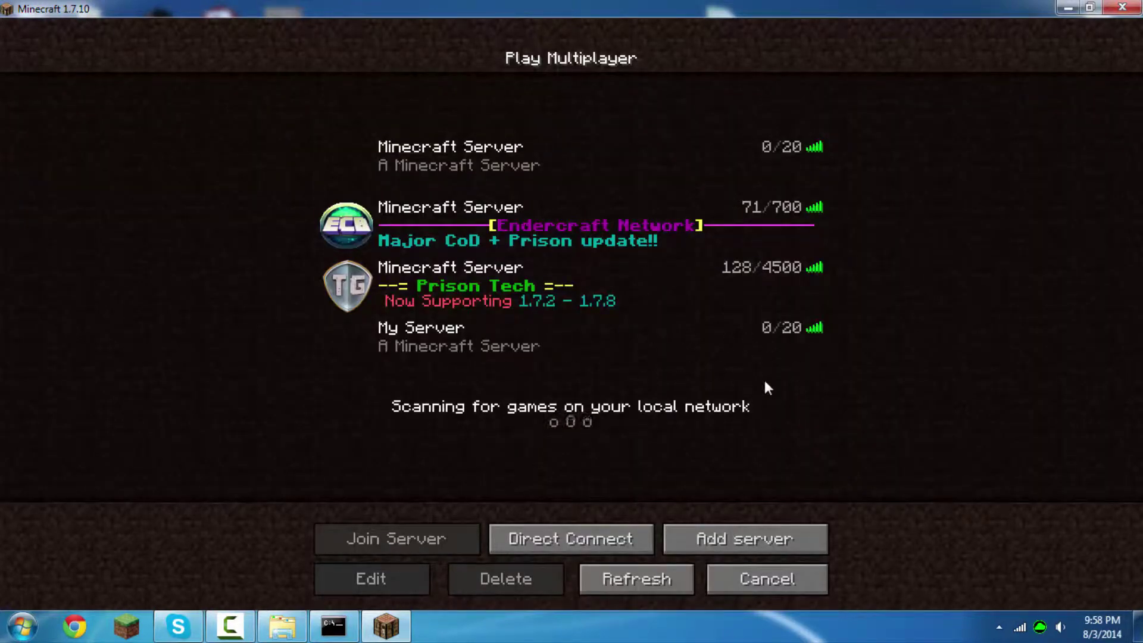
Join My Server from the multiplayer list, retrying the connection if it is refused.
{"action": "double_click", "coordinate": [606, 367]}
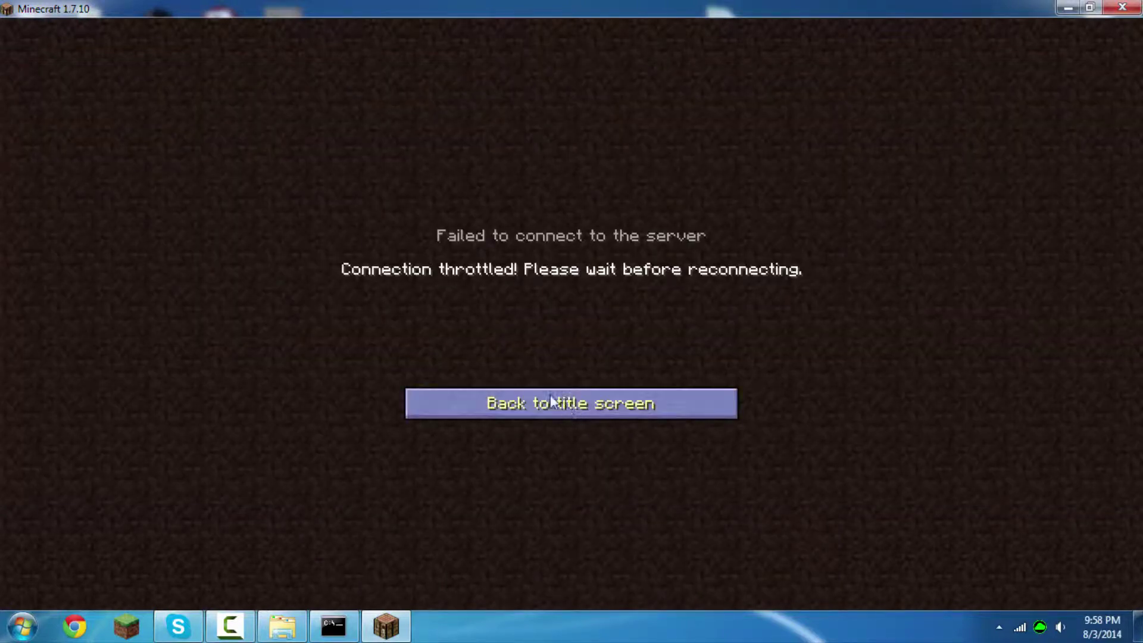
{"action": "left_click", "coordinate": [557, 398]}
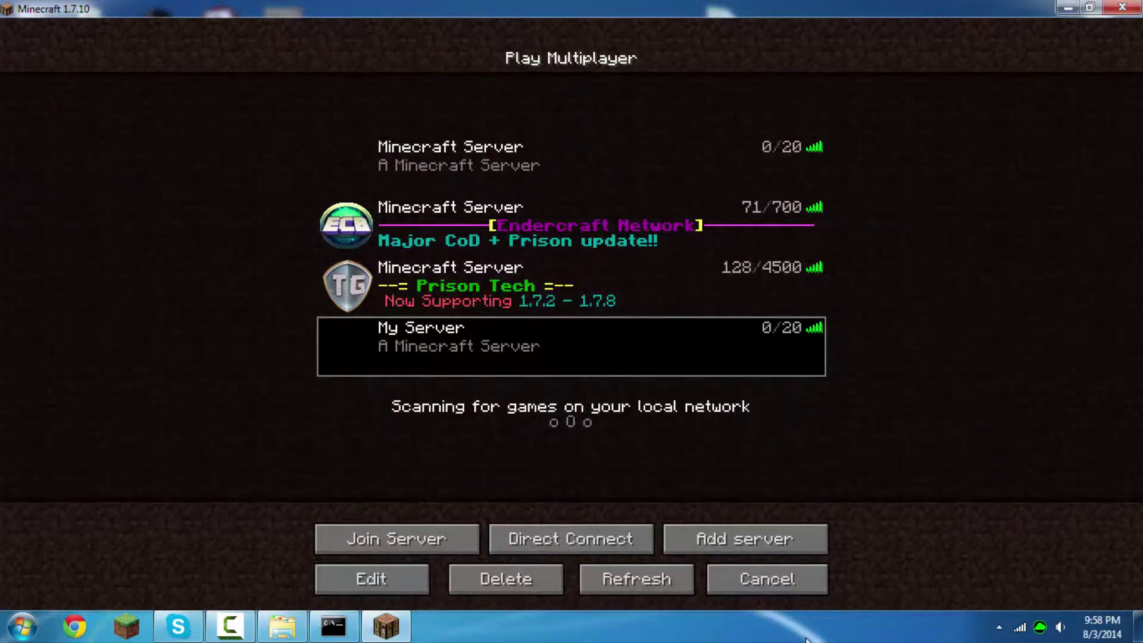
{"action": "double_click", "coordinate": [552, 353]}
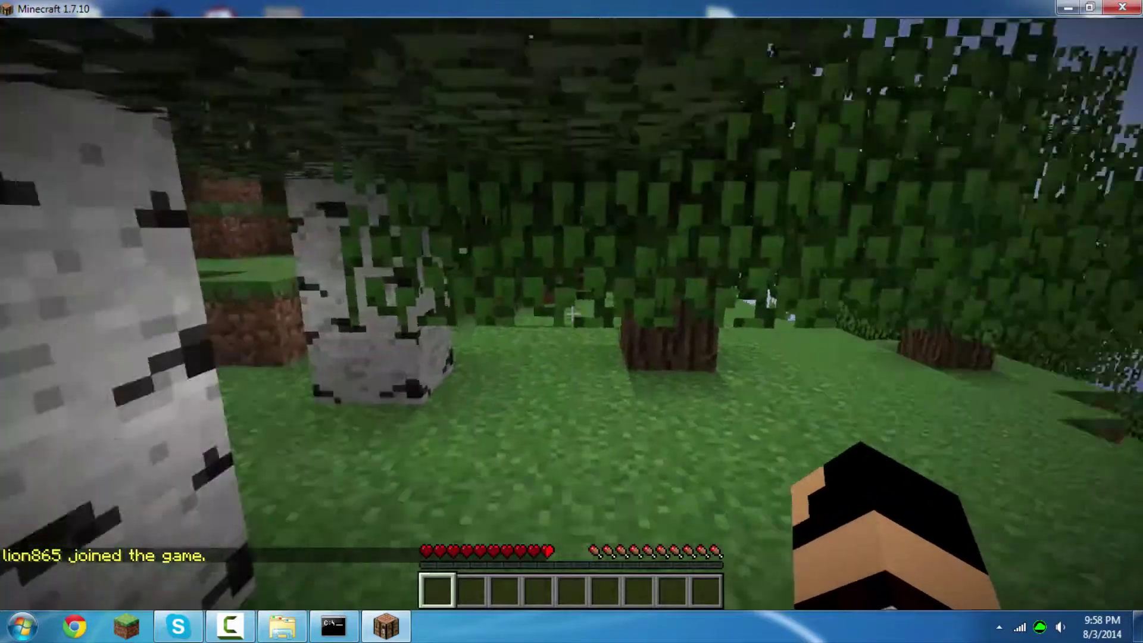
Try to change the game mode with the /gamemode 1 command and check the player's inventory.
{"action": "type", "text": "/gamemode"}
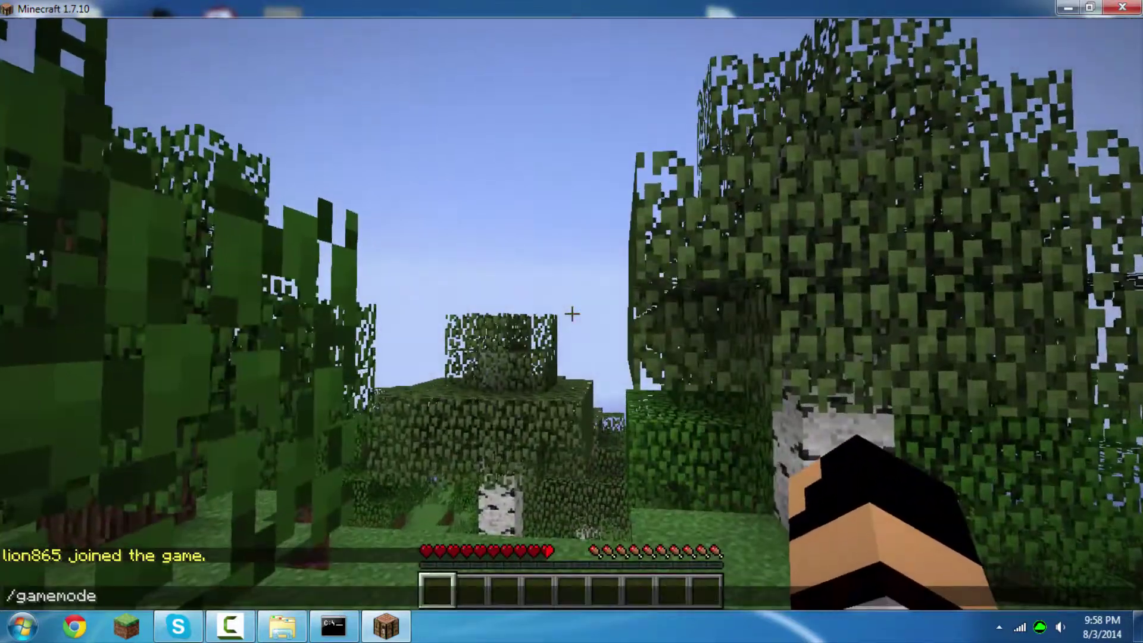
{"action": "key", "text": "Return"}
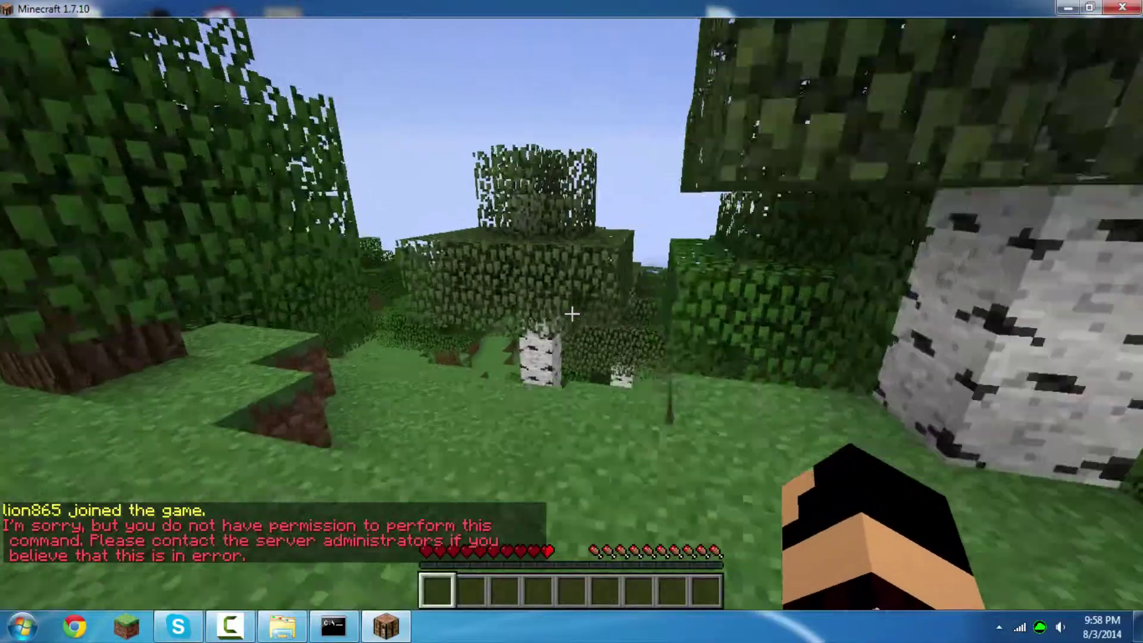
{"action": "left_click", "coordinate": [572, 315]}
{"action": "left_click", "coordinate": [571, 315]}
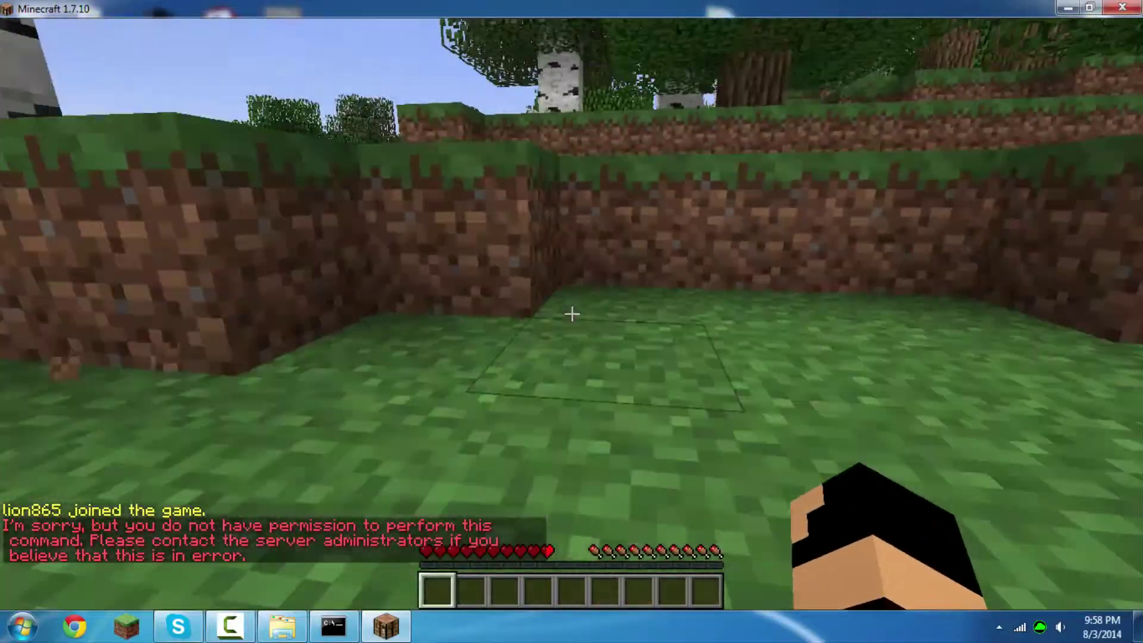
{"action": "key", "text": "e"}
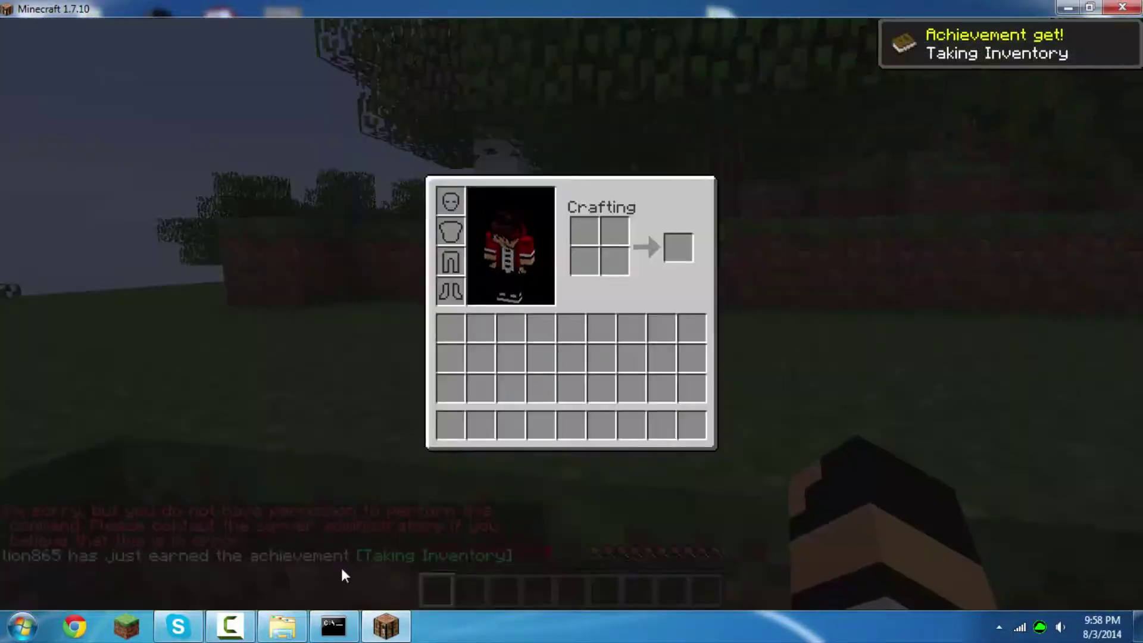
Switch to the server console and grant the player operator status with the op command and the player's username.
{"action": "left_click", "coordinate": [333, 625]}
{"action": "key", "text": "super+Left"}
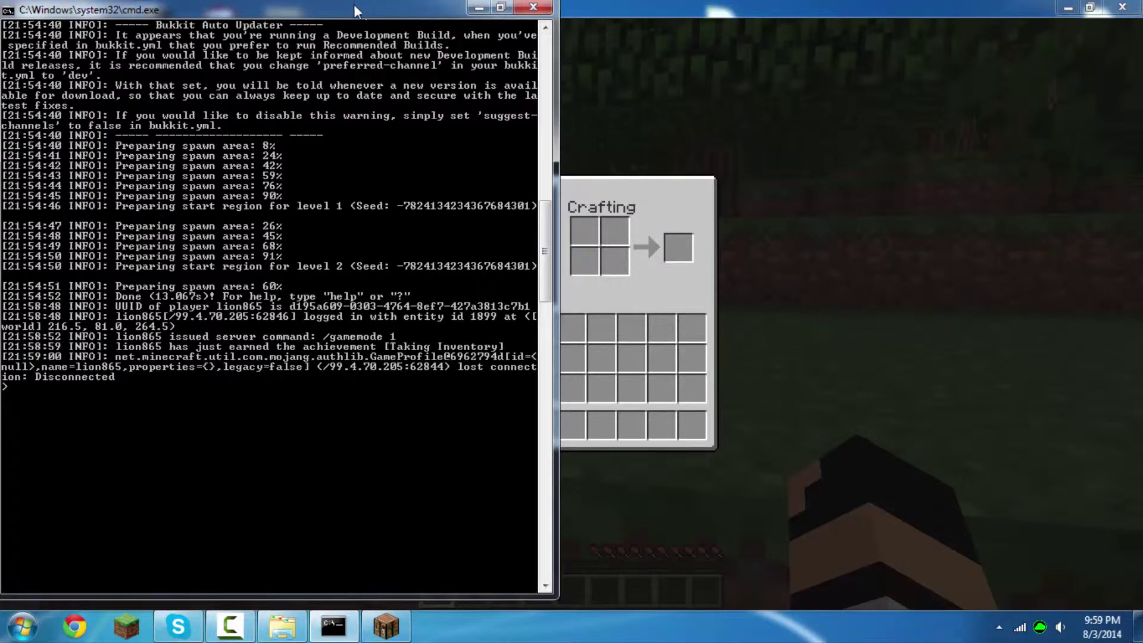
{"action": "left_click_drag", "start_coordinate": [354, 5], "coordinate": [622, 203]}
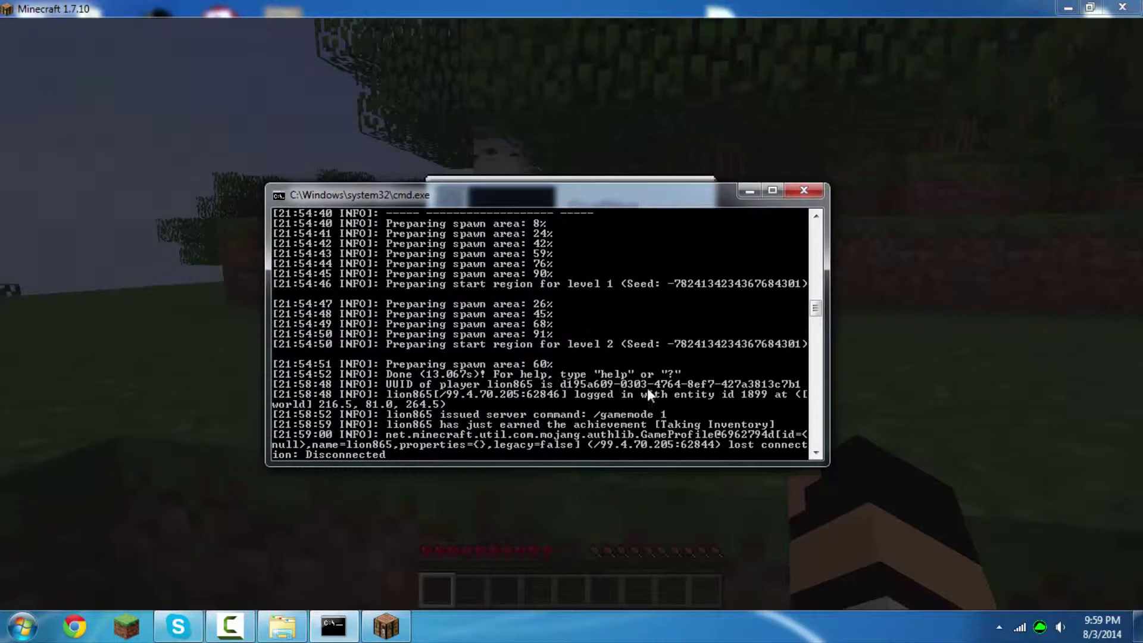
{"action": "scroll", "coordinate": [725, 233], "scroll_direction": "down", "scroll_amount": 4}
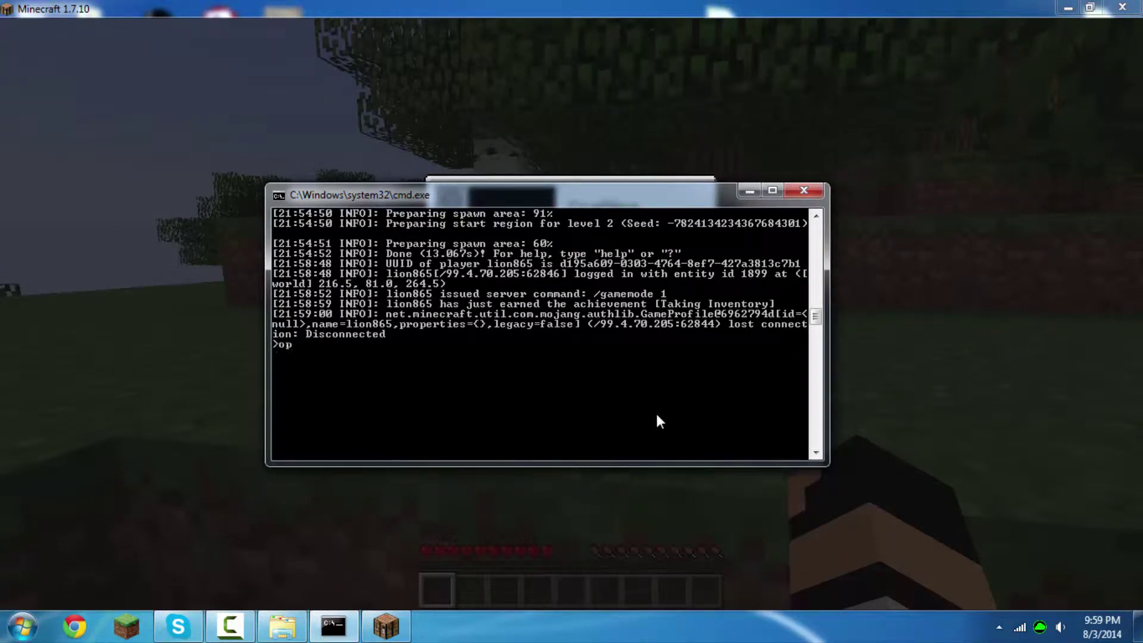
{"action": "type", "text": "5"}
{"action": "key", "text": "Return"}
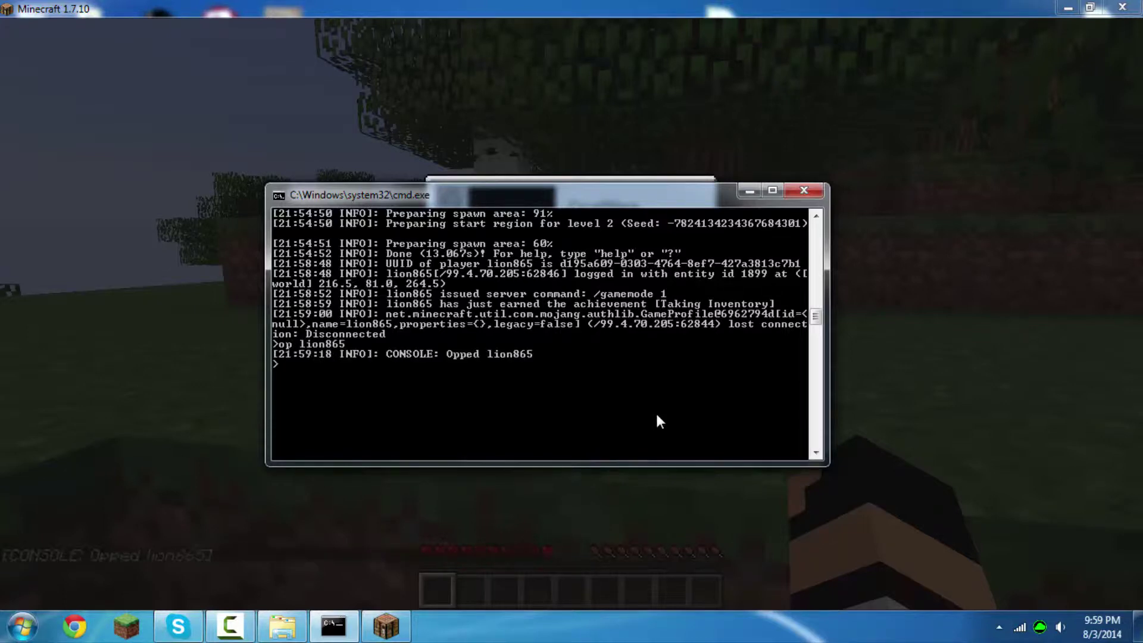
Return to the Minecraft window and close the inventory to resume playing.
{"action": "left_click", "coordinate": [432, 527]}
{"action": "key", "text": "e"}
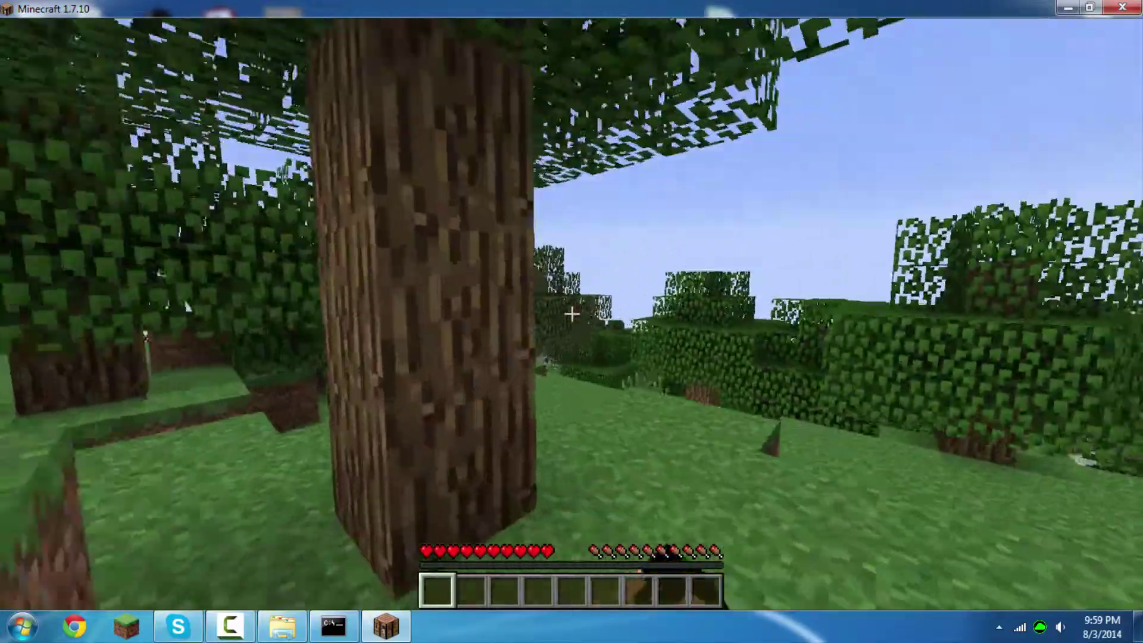
{"action": "left_click", "coordinate": [572, 314]}
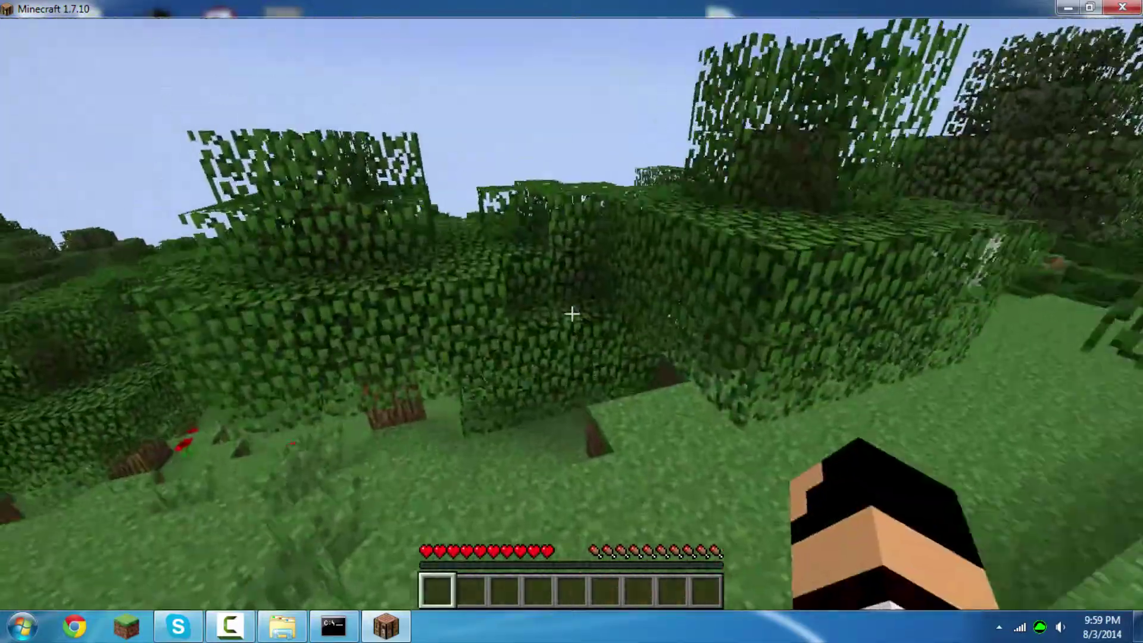
{"action": "left_click", "coordinate": [571, 314]}
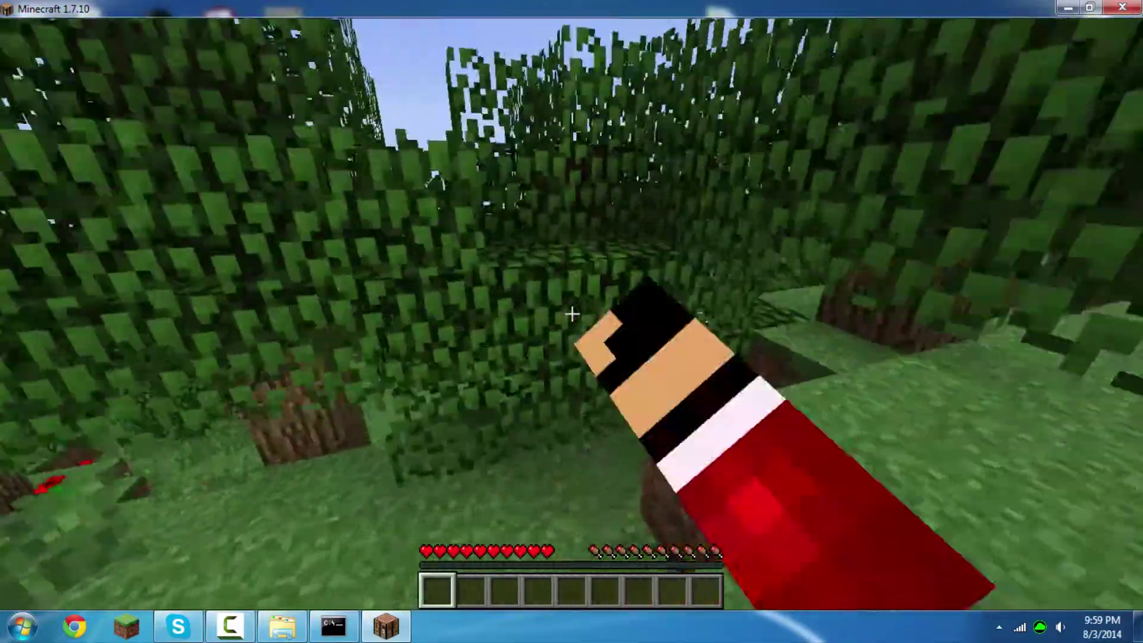
Grant the player operator status once more with the op command in the server console and return to the game.
{"action": "key", "text": "t"}
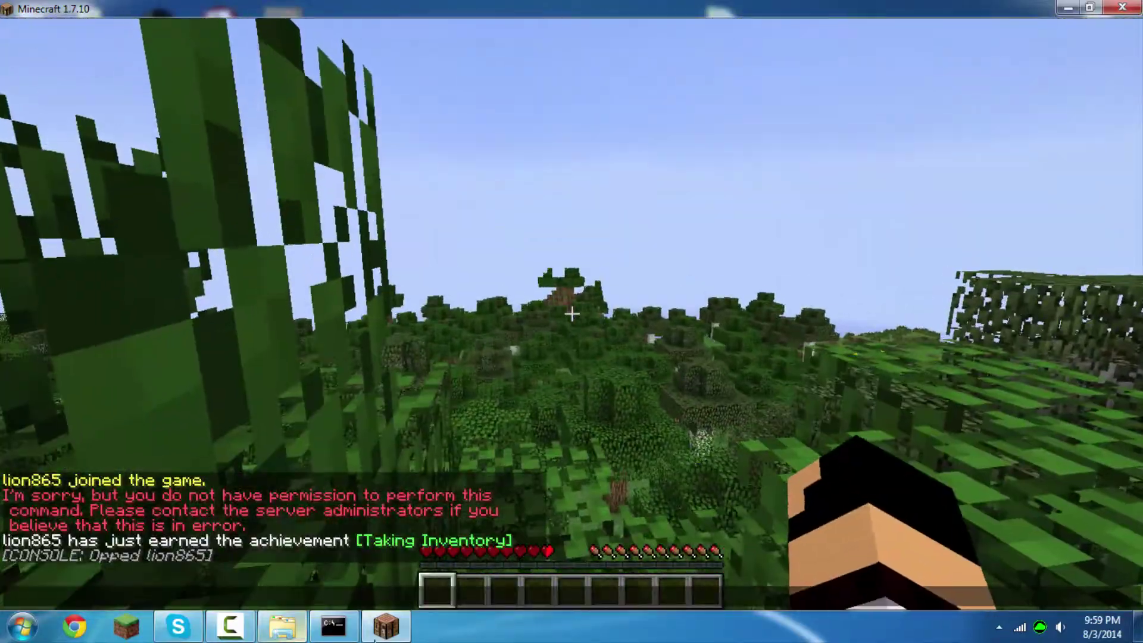
{"action": "left_click", "coordinate": [346, 627]}
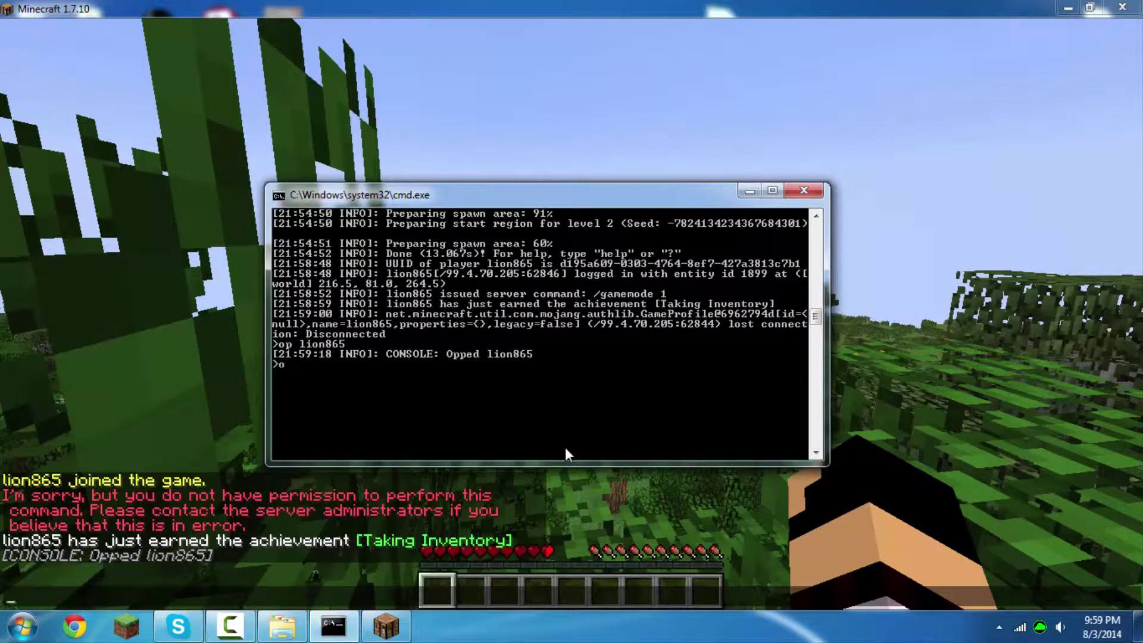
{"action": "type", "text": "op lion865"}
{"action": "key", "text": "Return"}
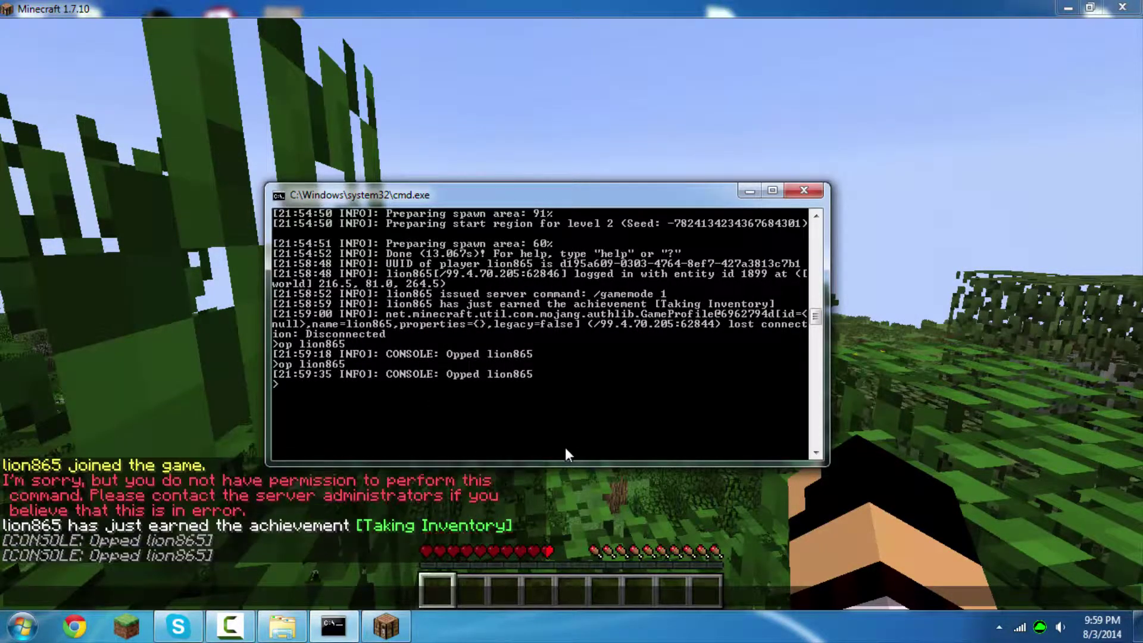
{"action": "left_click", "coordinate": [577, 493]}
{"action": "key", "text": "Escape"}
Switch the player to creative mode with the /gamemode 1 command and fly up above the forest.
{"action": "key", "text": "w"}
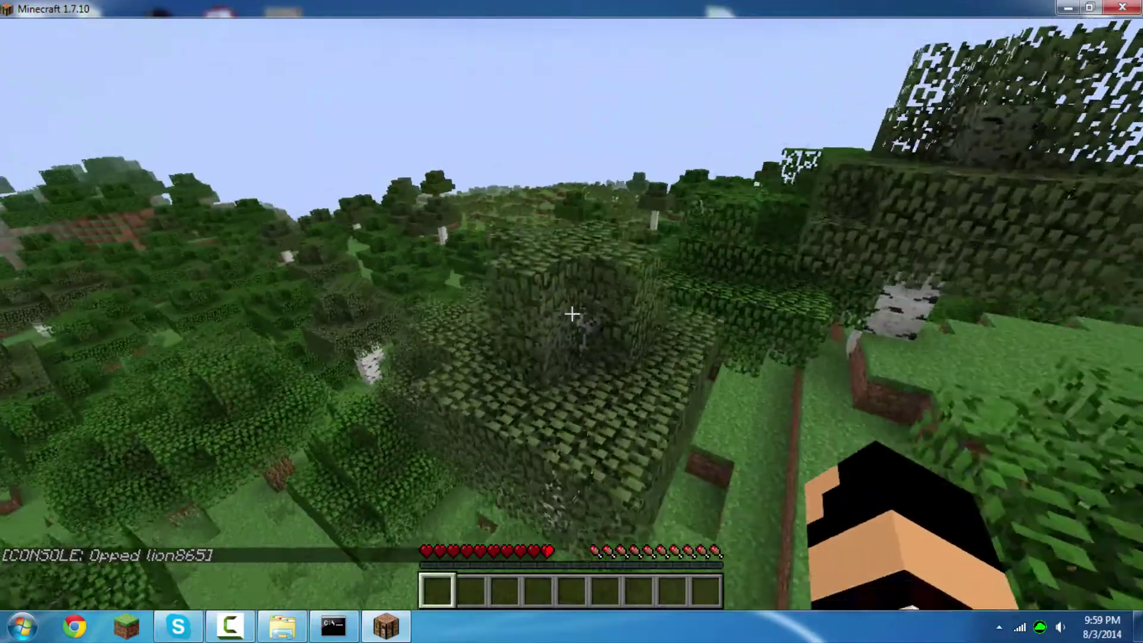
{"action": "type", "text": "/gamemode 1"}
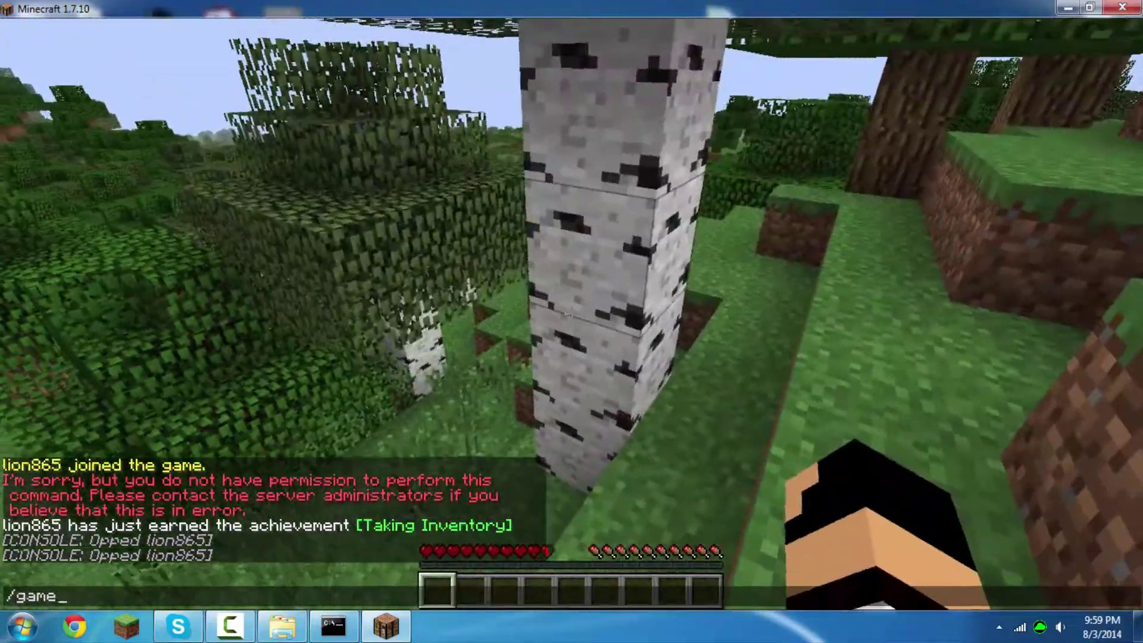
{"action": "key", "text": "Return"}
{"action": "key", "text": "space"}
{"action": "key", "text": "space"}
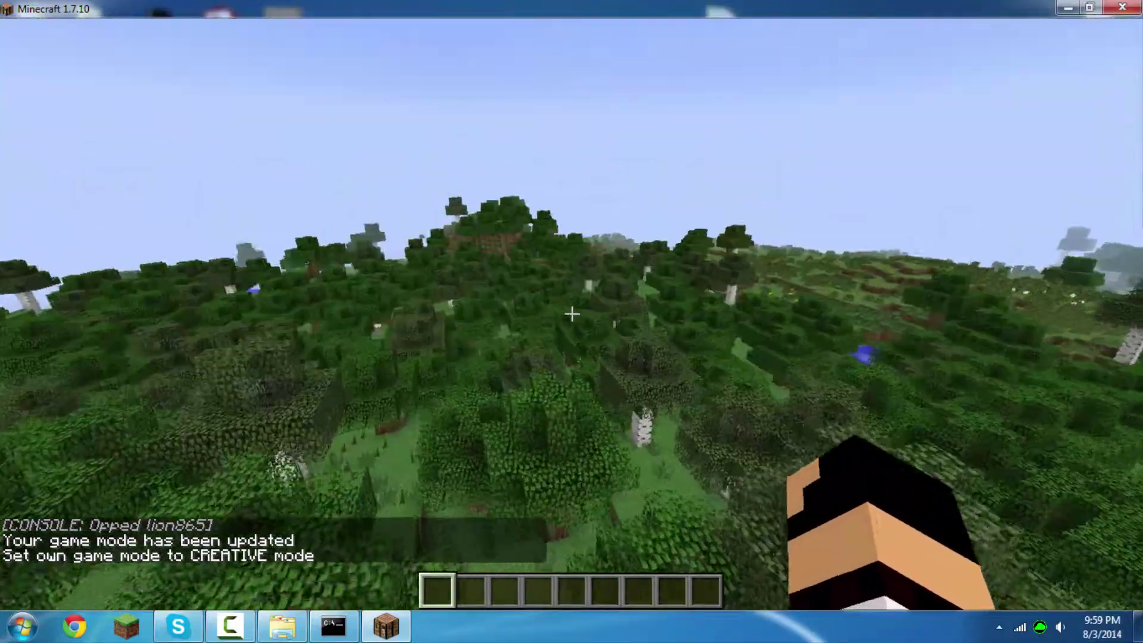
Run the /gamemode 1 command a second time and keep flying over the forest.
{"action": "type", "text": "/gamemode 1"}
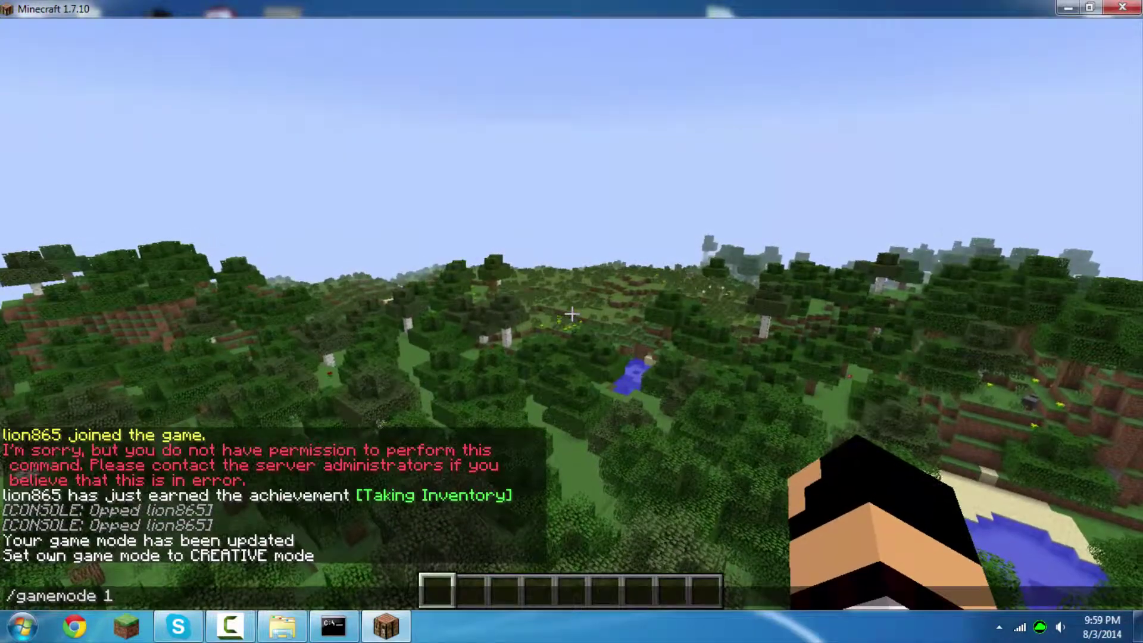
{"action": "key", "text": "Return"}
{"action": "key", "text": "w"}
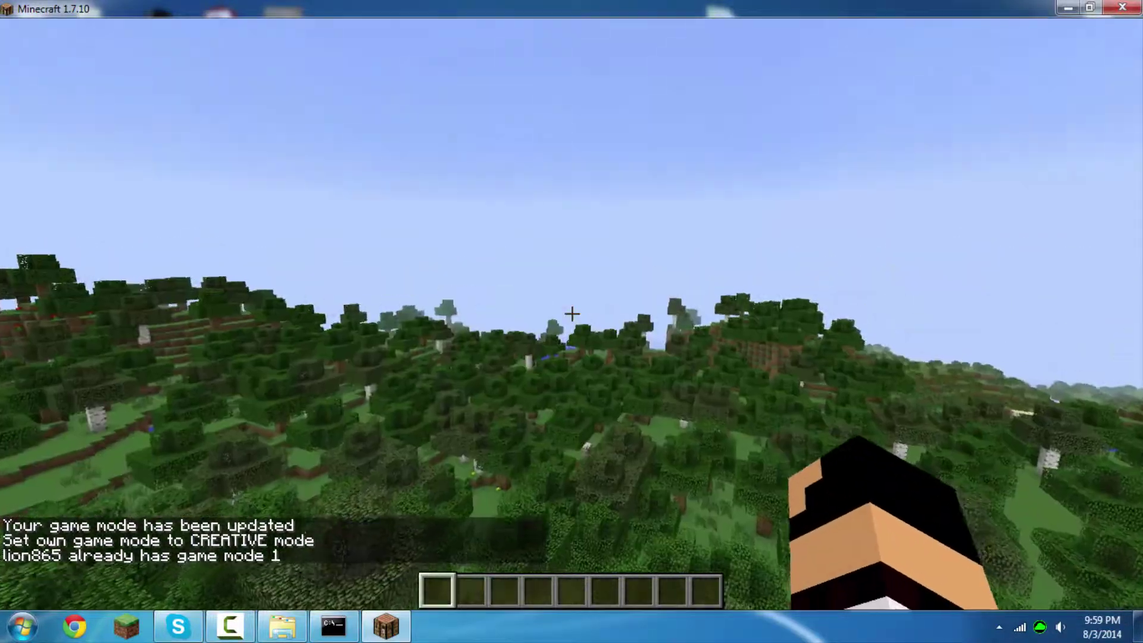
Put a leaves block into the first hotbar slot from the creative item search, and clear the slot after trying it.
{"action": "key", "text": "e"}
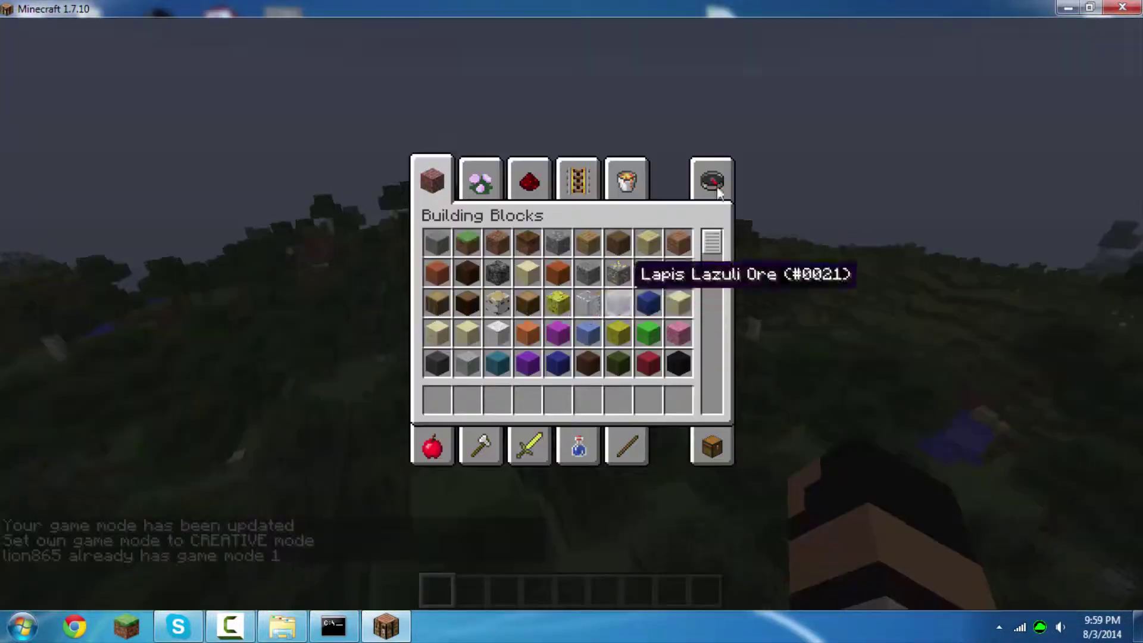
{"action": "key", "text": "t"}
{"action": "left_click", "coordinate": [527, 333]}
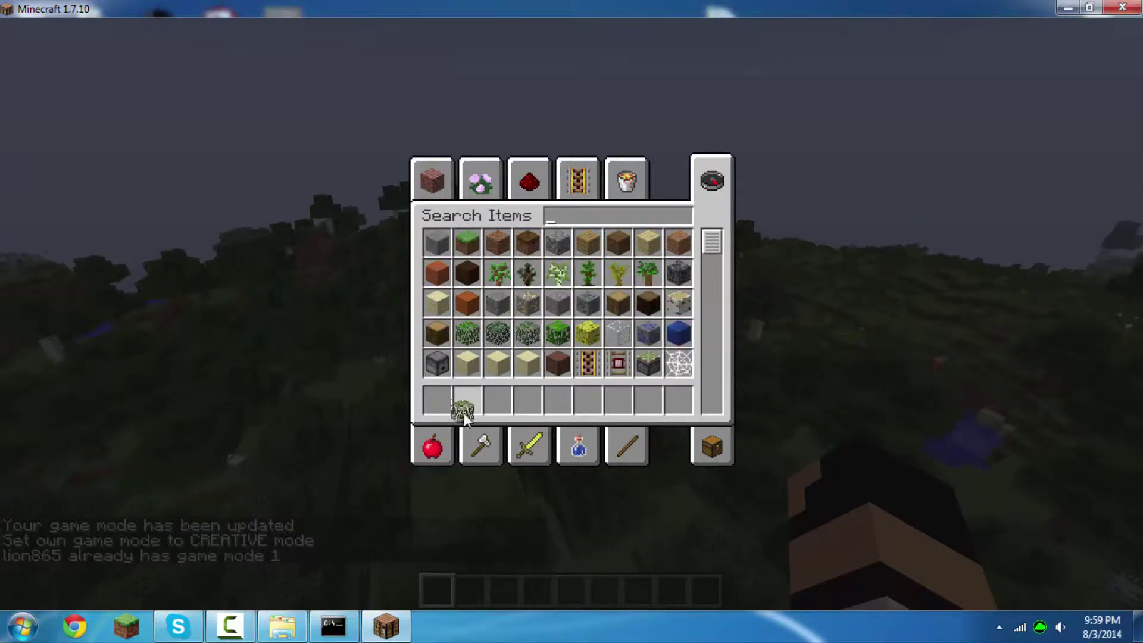
{"action": "left_click", "coordinate": [437, 400]}
{"action": "key", "text": "e"}
{"action": "key", "text": "shift"}
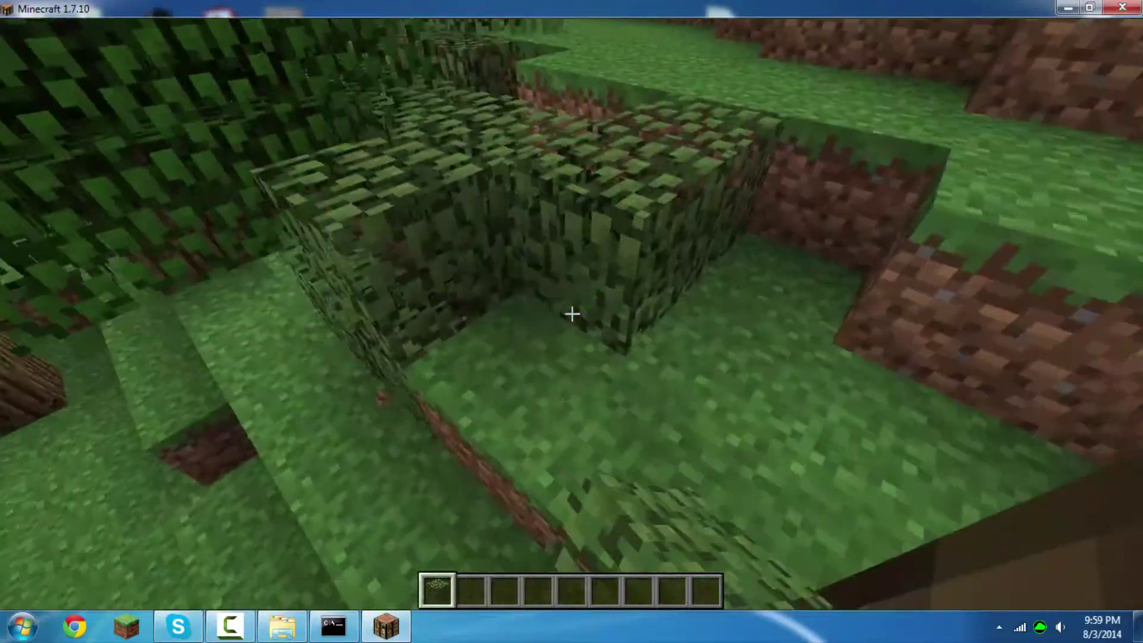
{"action": "key", "text": "e"}
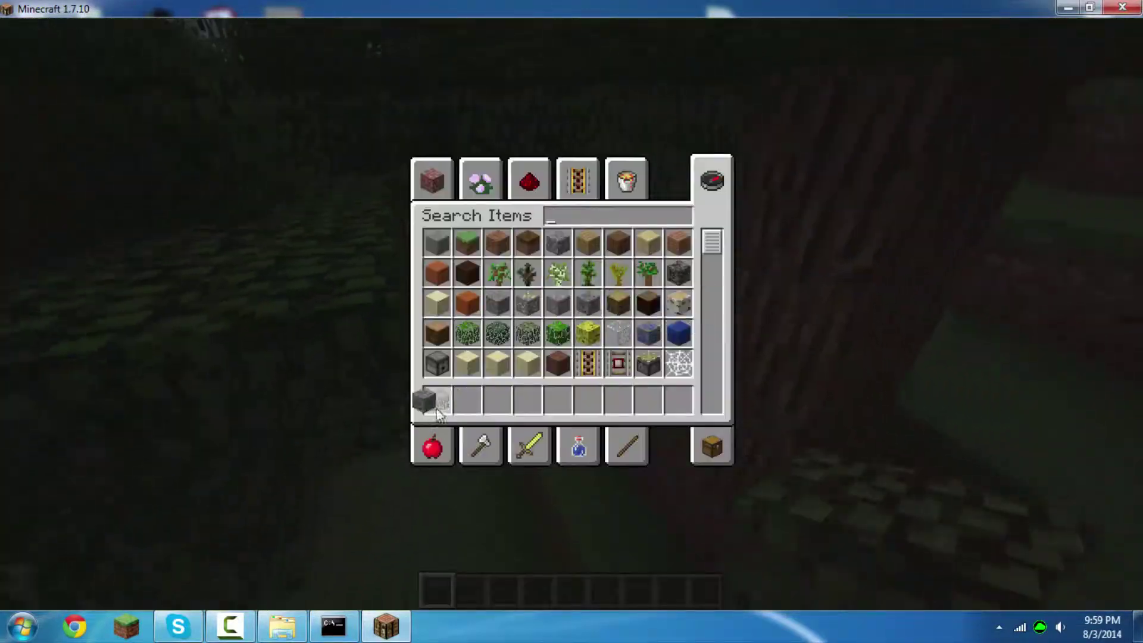
{"action": "key", "text": "e"}
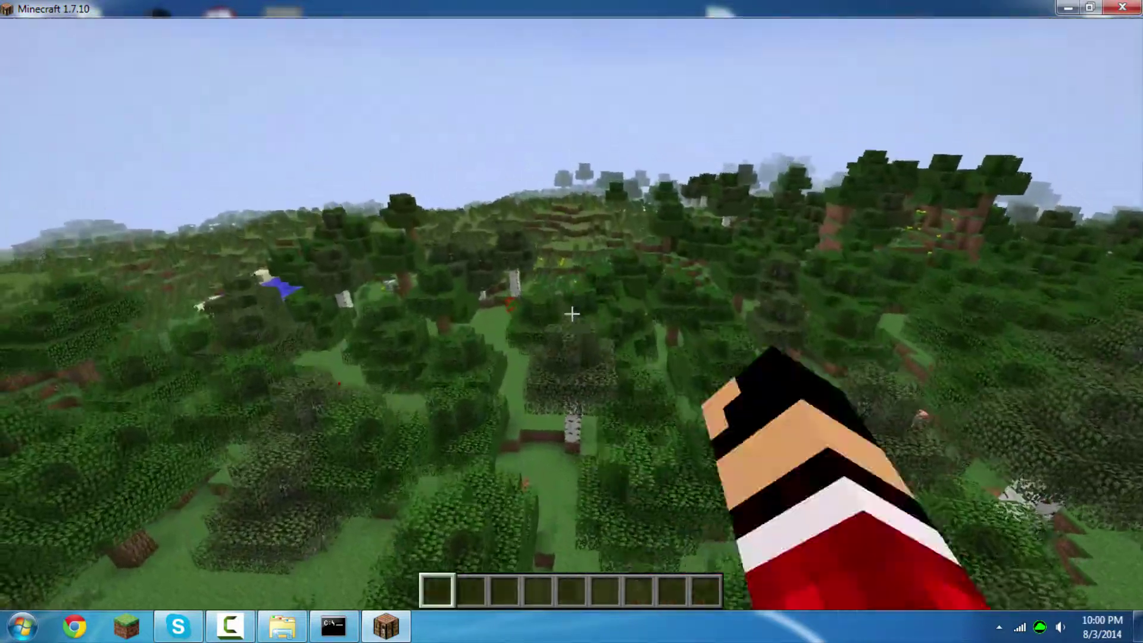
Disconnect from the server and quit Minecraft.
{"action": "key", "text": "Escape"}
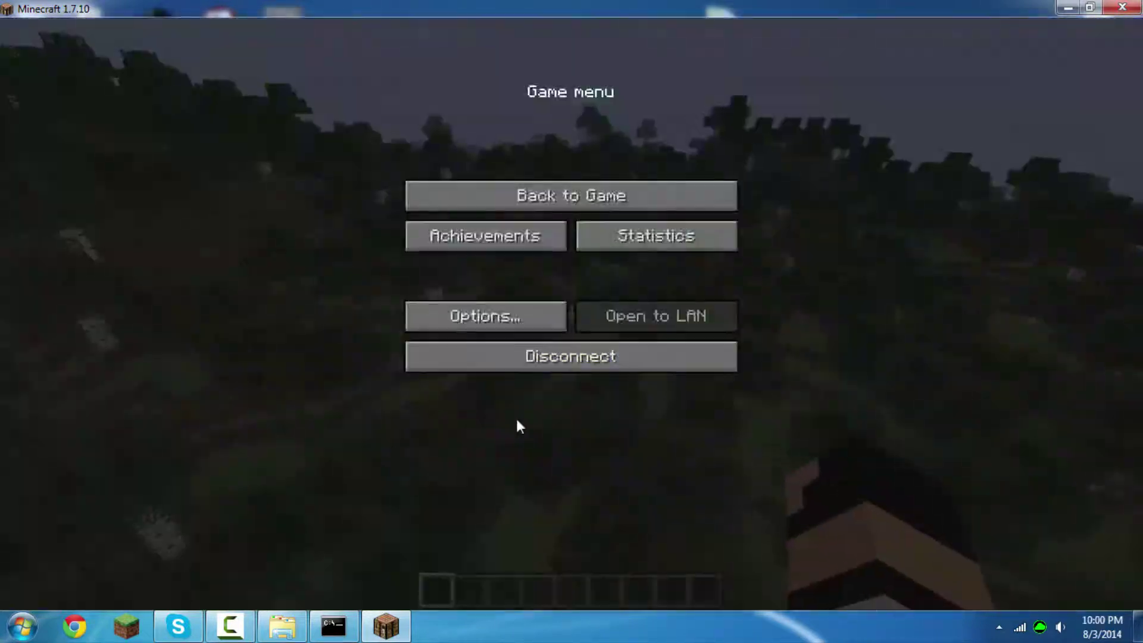
{"action": "left_click", "coordinate": [565, 355]}
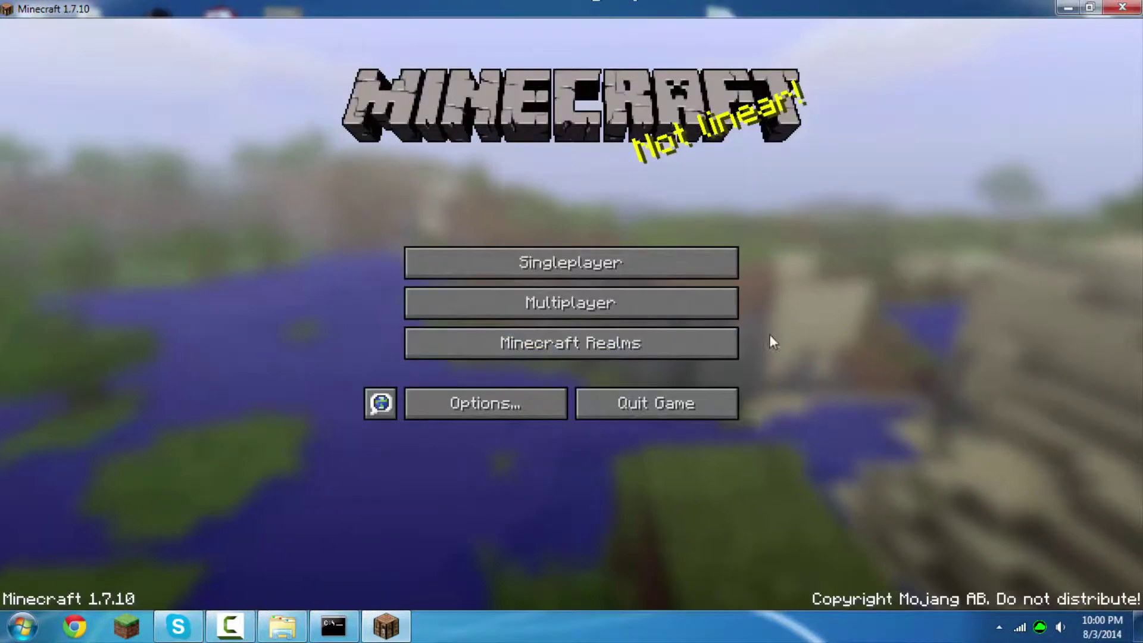
{"action": "left_click", "coordinate": [696, 409]}
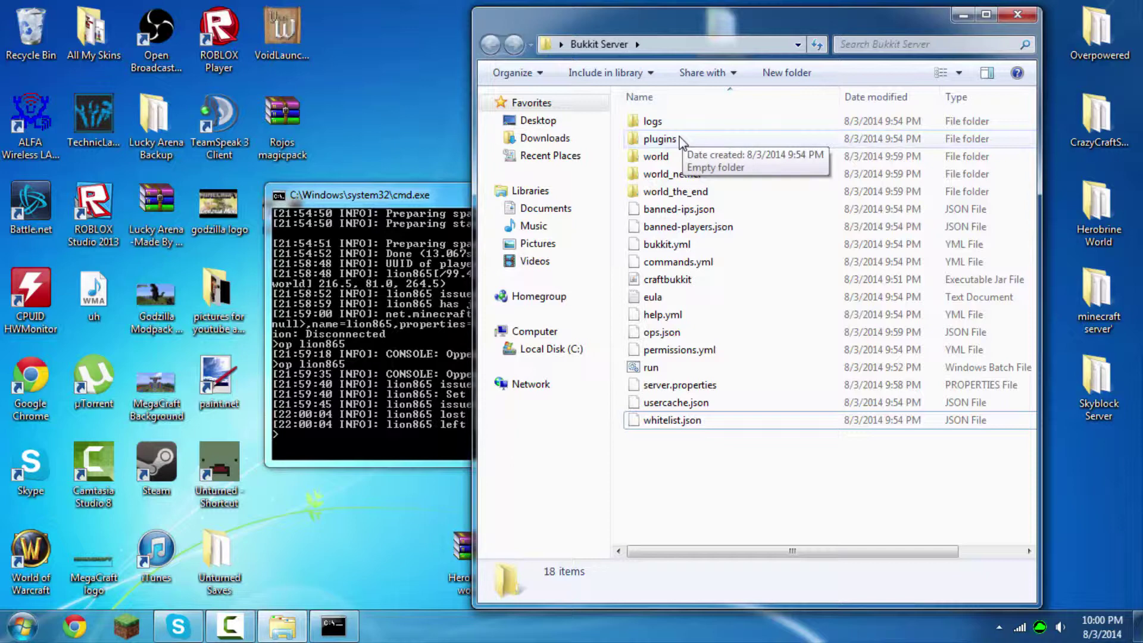
Switch to Chrome, search Google for "bukkit" and open the Bukkit Forums site.
{"action": "left_click", "coordinate": [74, 626]}
{"action": "type", "text": "bukkit"}
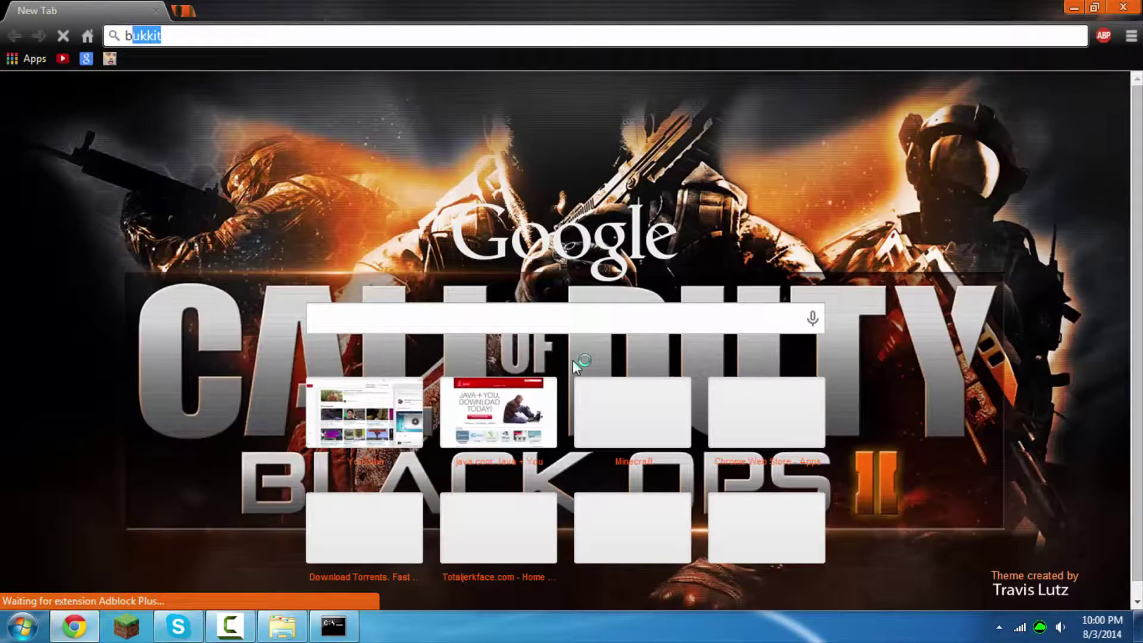
{"action": "key", "text": "Return"}
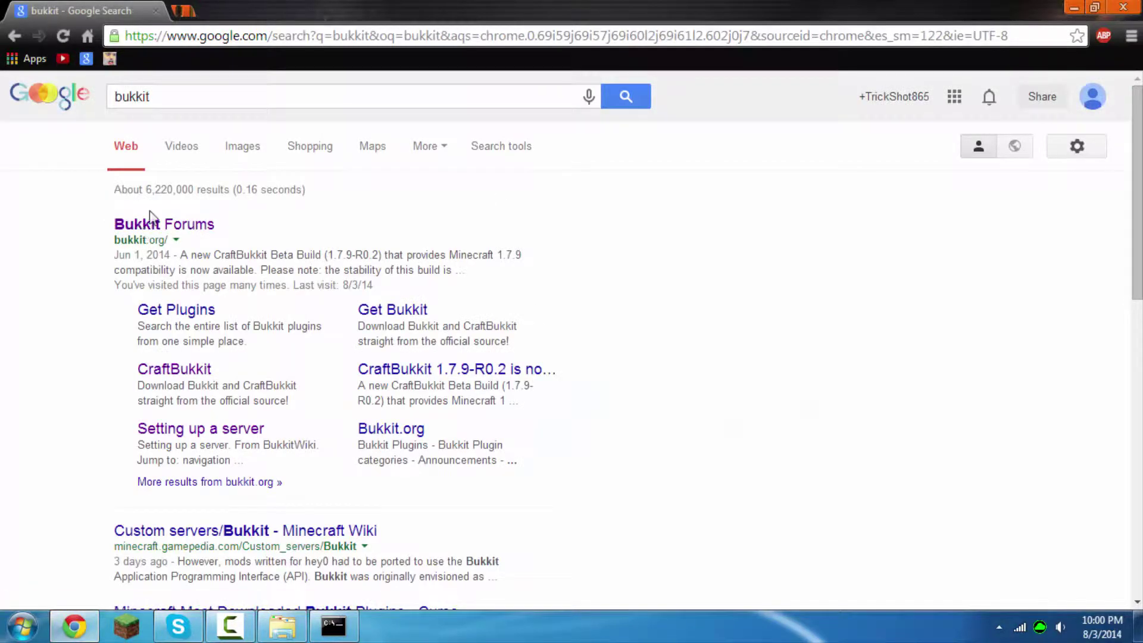
{"action": "left_click", "coordinate": [151, 223]}
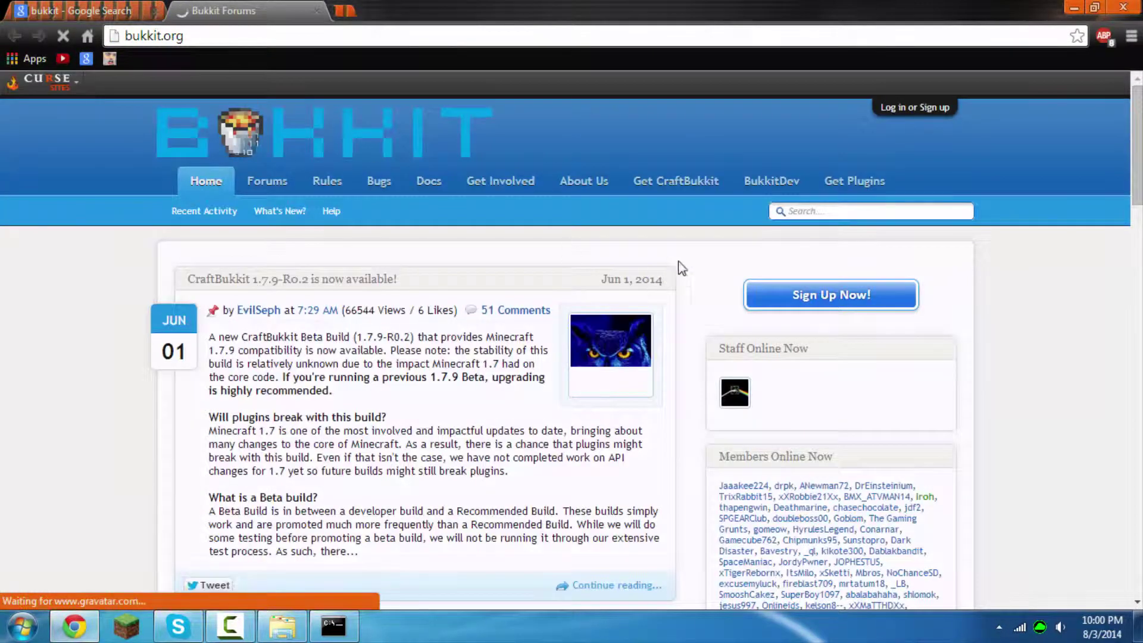
Open Bukkit's Get Plugins page and look through the list of available plugins.
{"action": "left_click", "coordinate": [855, 181]}
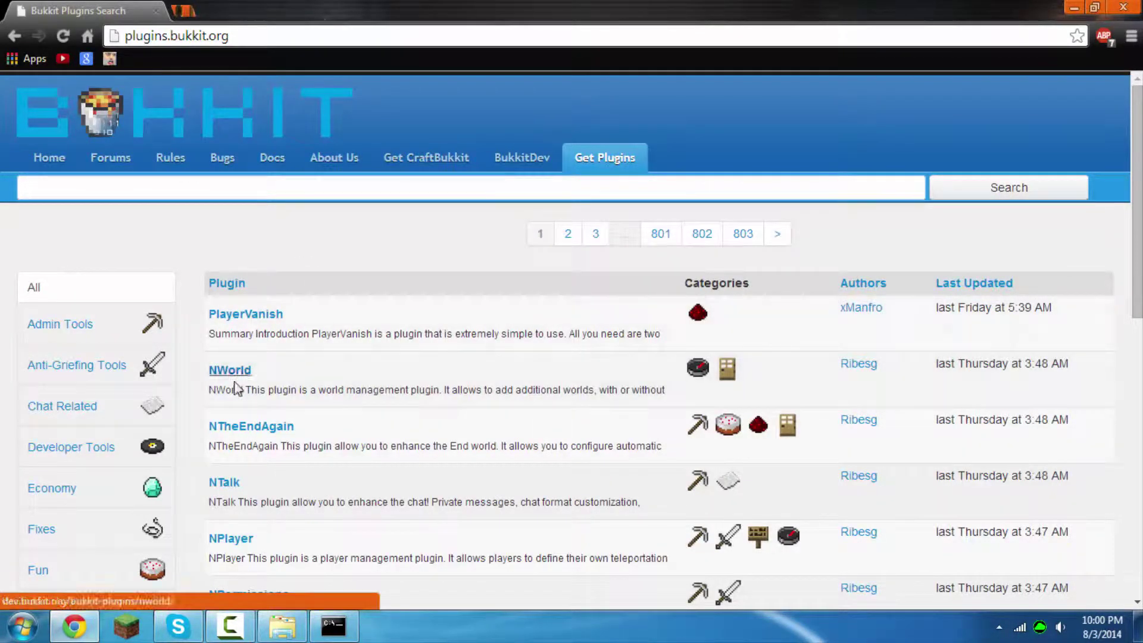
{"action": "scroll", "coordinate": [453, 385], "scroll_direction": "down", "scroll_amount": 3}
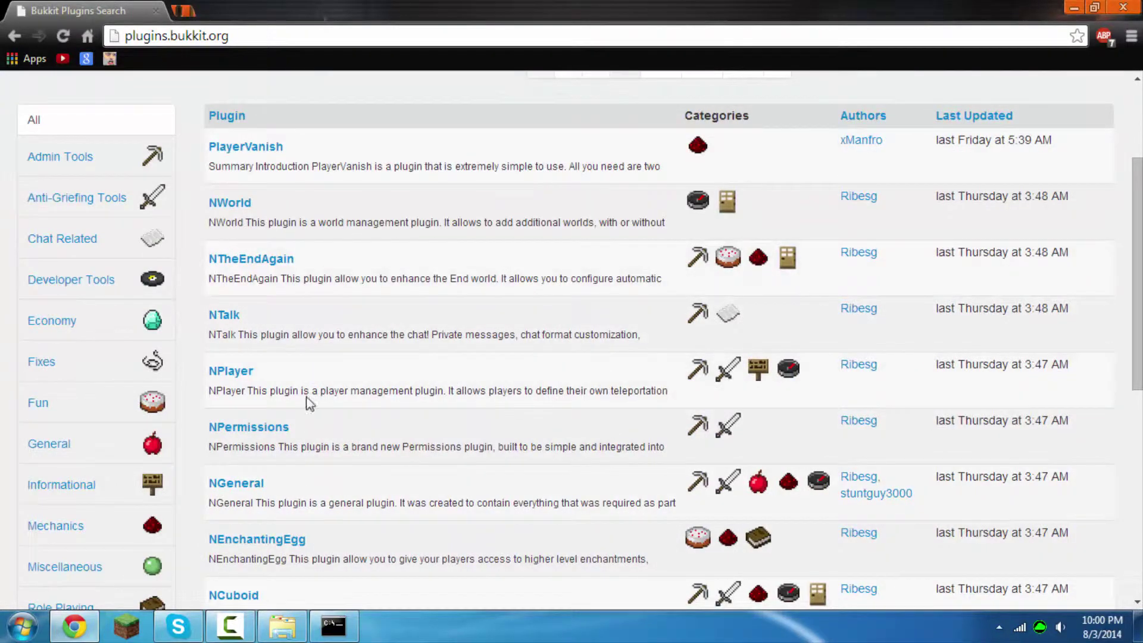
{"action": "scroll", "coordinate": [477, 278], "scroll_direction": "down", "scroll_amount": 3}
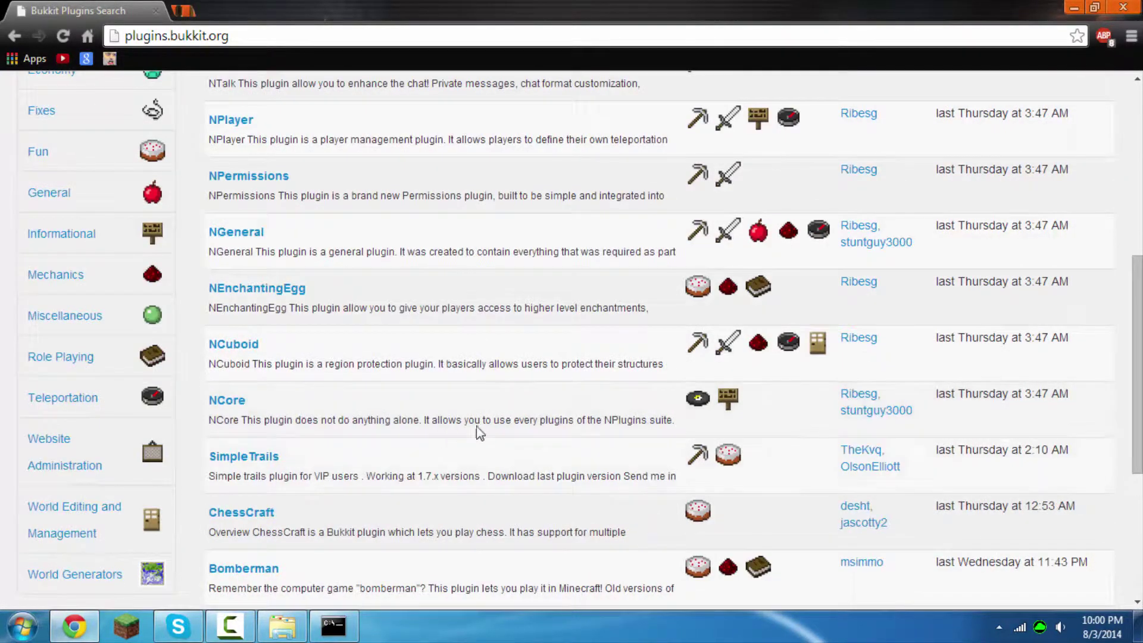
{"action": "scroll", "coordinate": [332, 465], "scroll_direction": "up", "scroll_amount": 7}
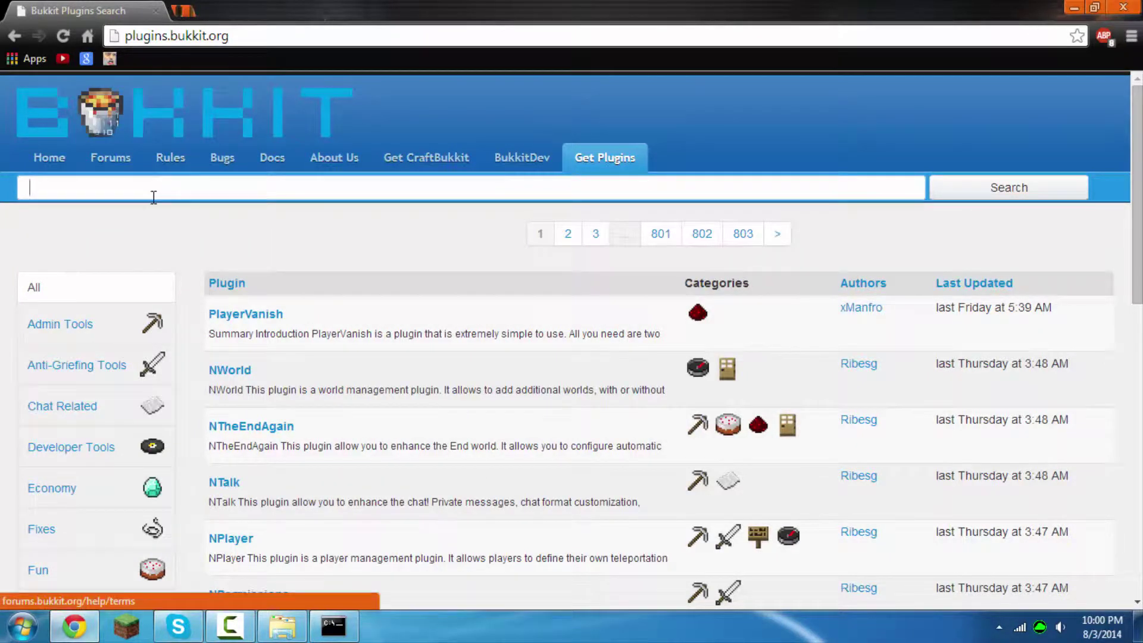
Close the plugin list, search Google for "essentials bukkit" and open the Essentials plugin page on dev.bukkit.org.
{"action": "left_click", "coordinate": [158, 12]}
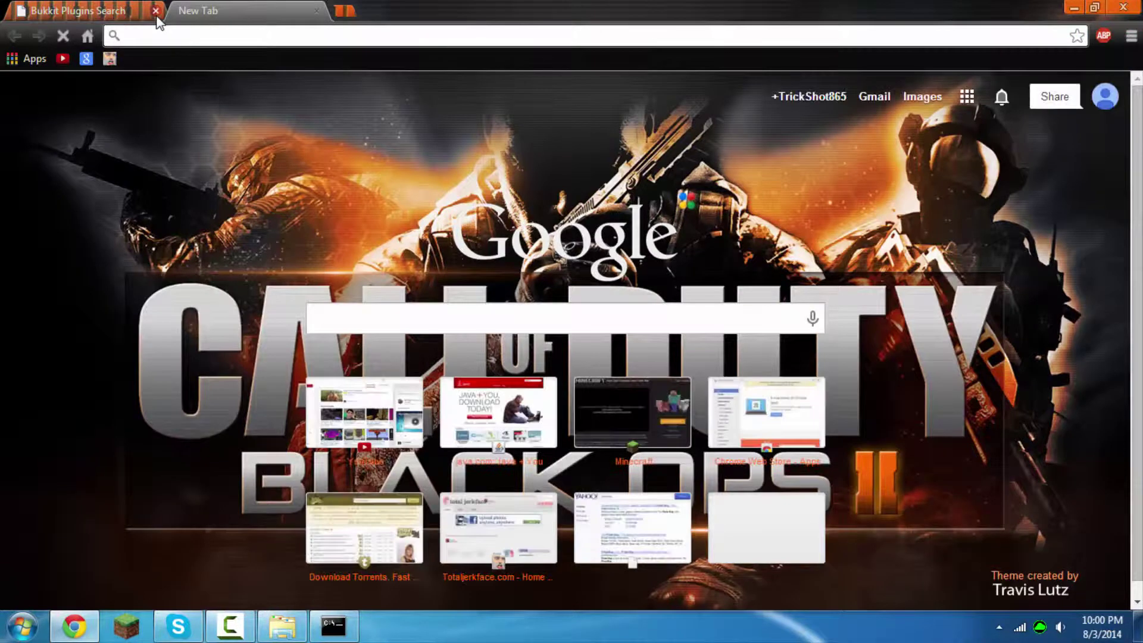
{"action": "type", "text": "essentials "}
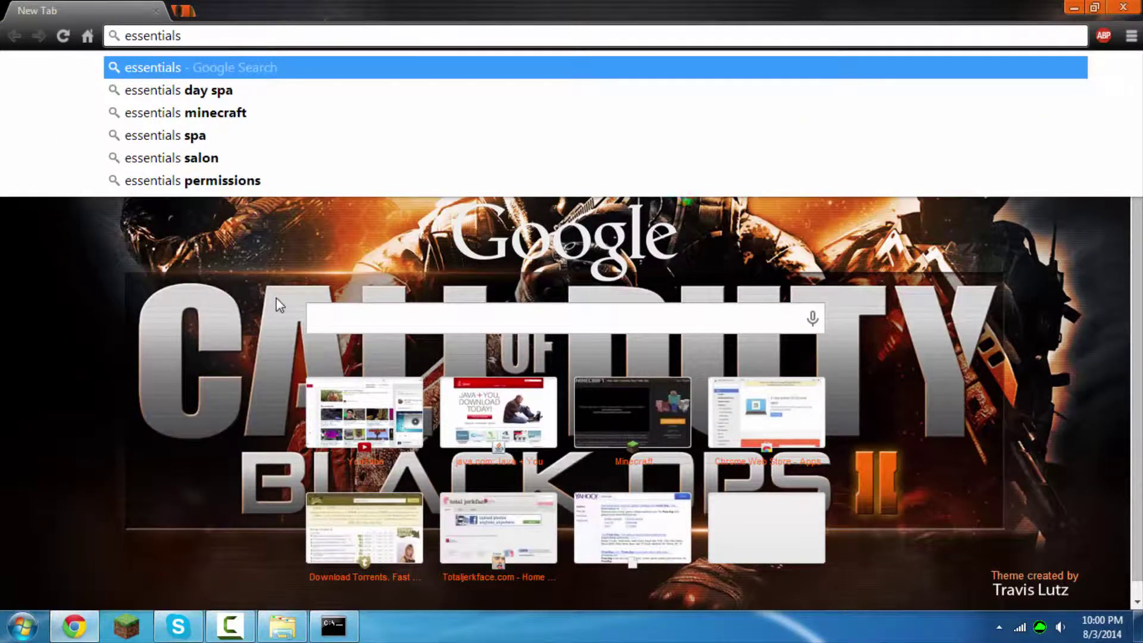
{"action": "type", "text": "bukkit"}
{"action": "key", "text": "Return"}
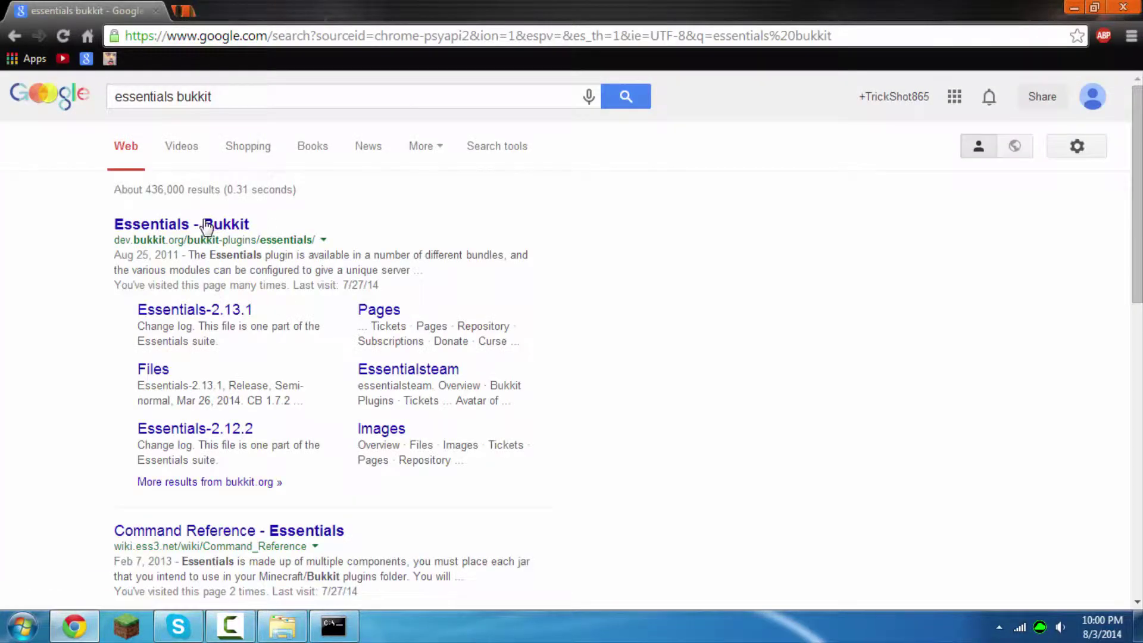
{"action": "left_click", "coordinate": [206, 225]}
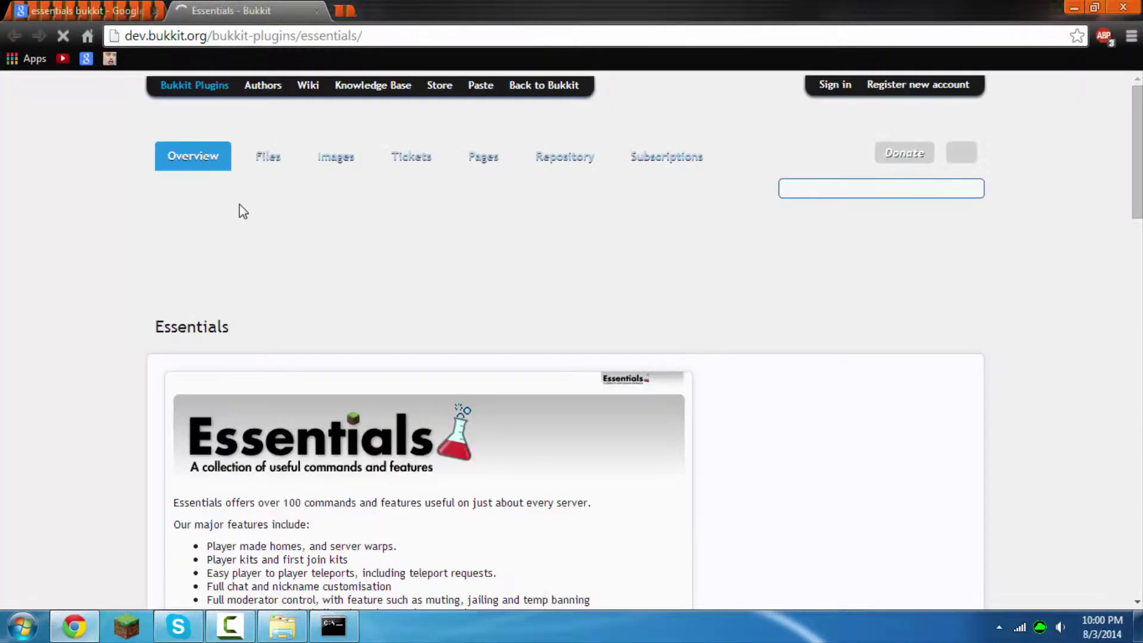
Download the Essentials-2.13.1 plugin and open the downloaded archive in WinRAR before returning to the browser.
{"action": "scroll", "coordinate": [294, 393], "scroll_direction": "down", "scroll_amount": 8}
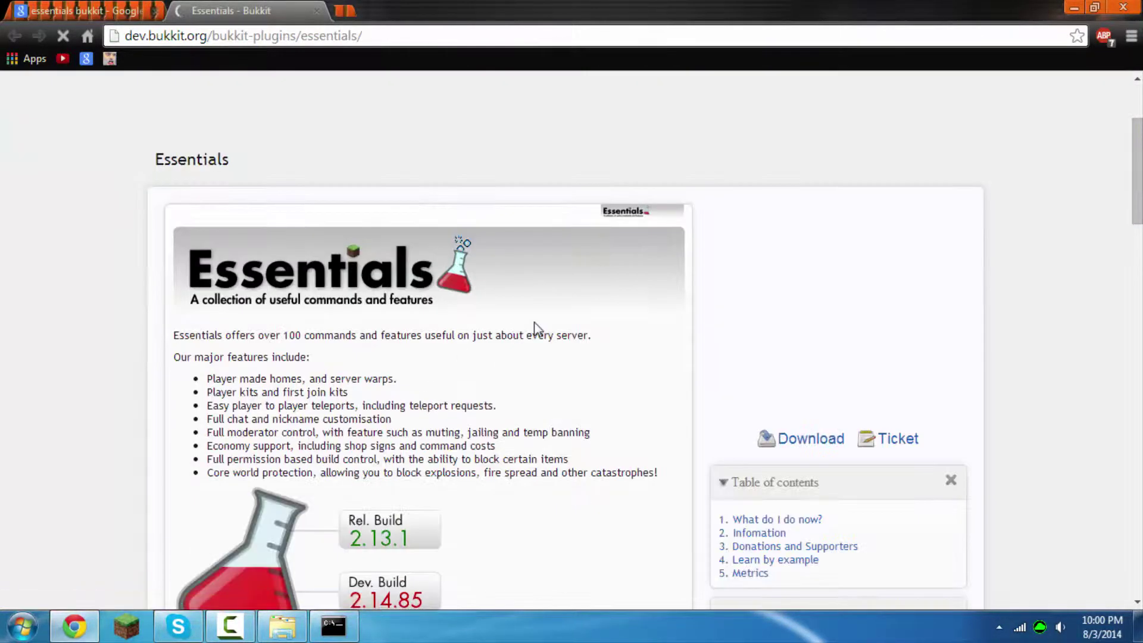
{"action": "scroll", "coordinate": [595, 425], "scroll_direction": "up", "scroll_amount": 3}
{"action": "scroll", "coordinate": [365, 331], "scroll_direction": "up", "scroll_amount": 3}
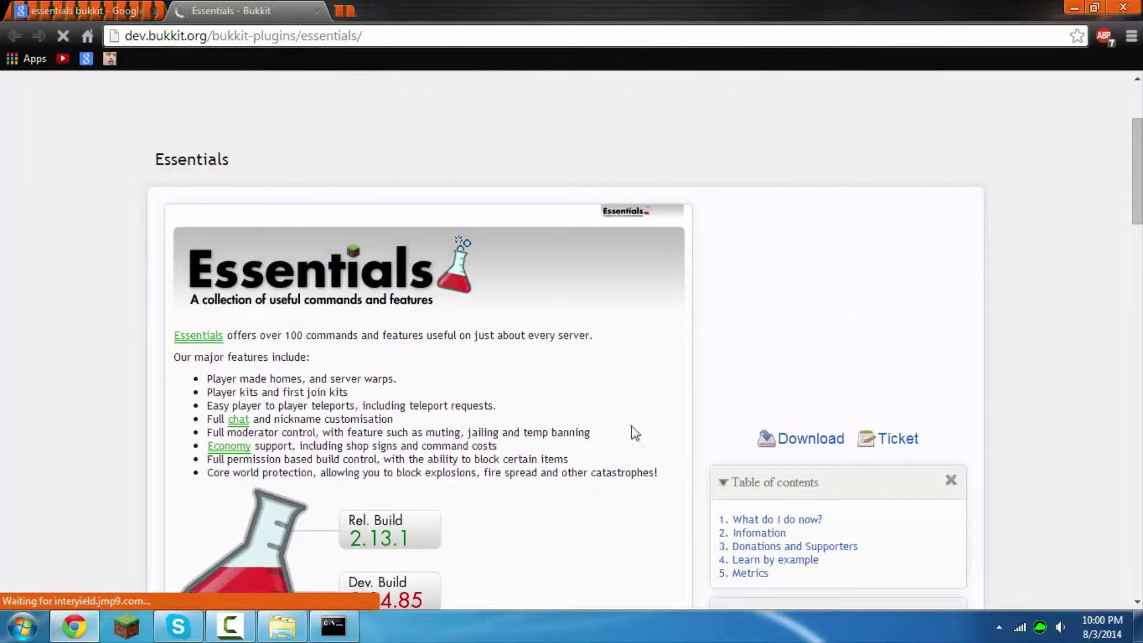
{"action": "left_click", "coordinate": [813, 448]}
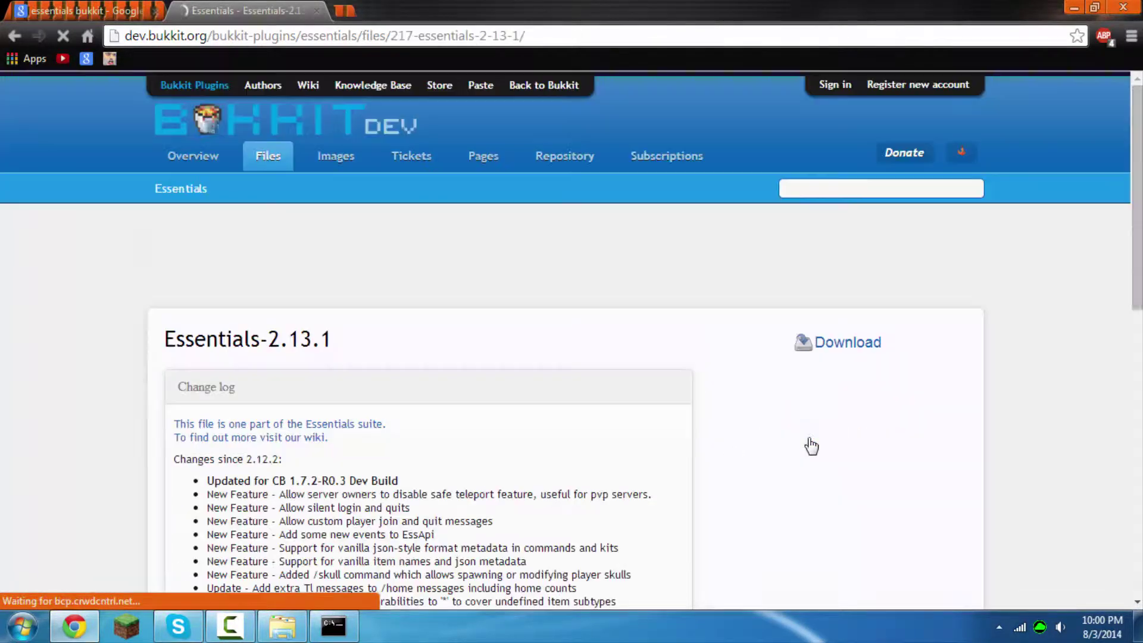
{"action": "left_click", "coordinate": [849, 348]}
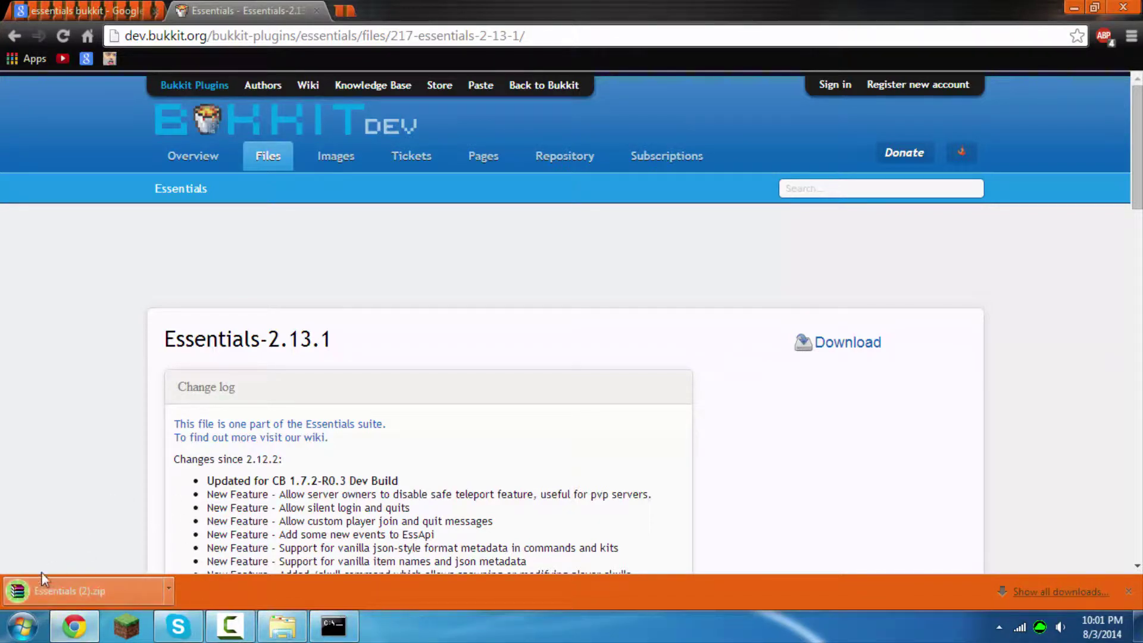
{"action": "left_click", "coordinate": [84, 598]}
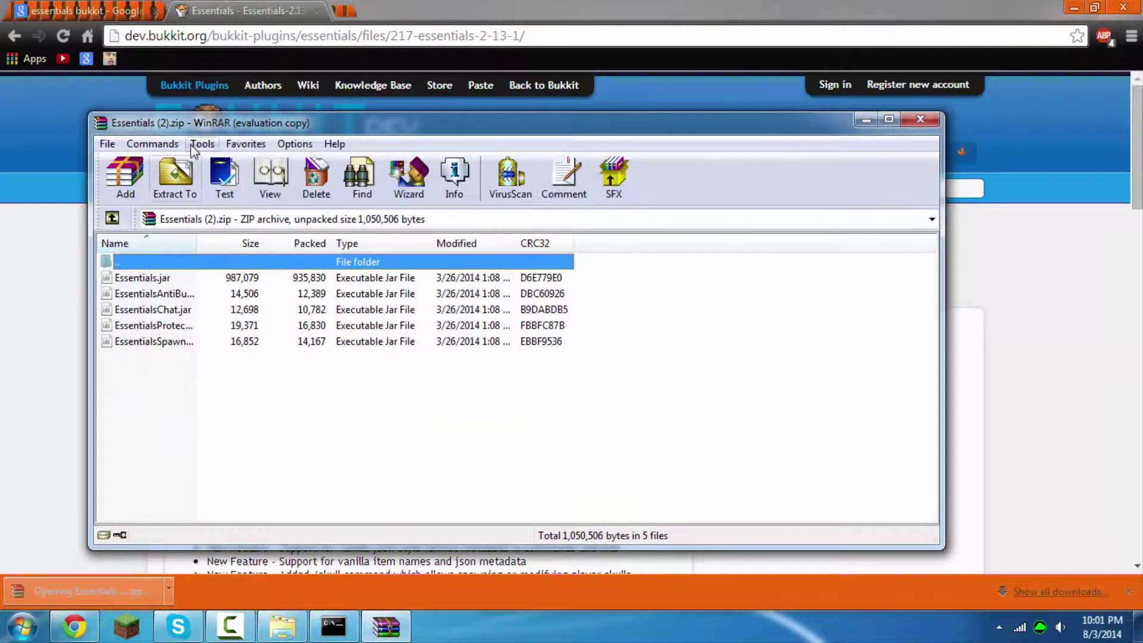
{"action": "left_click", "coordinate": [501, 561]}
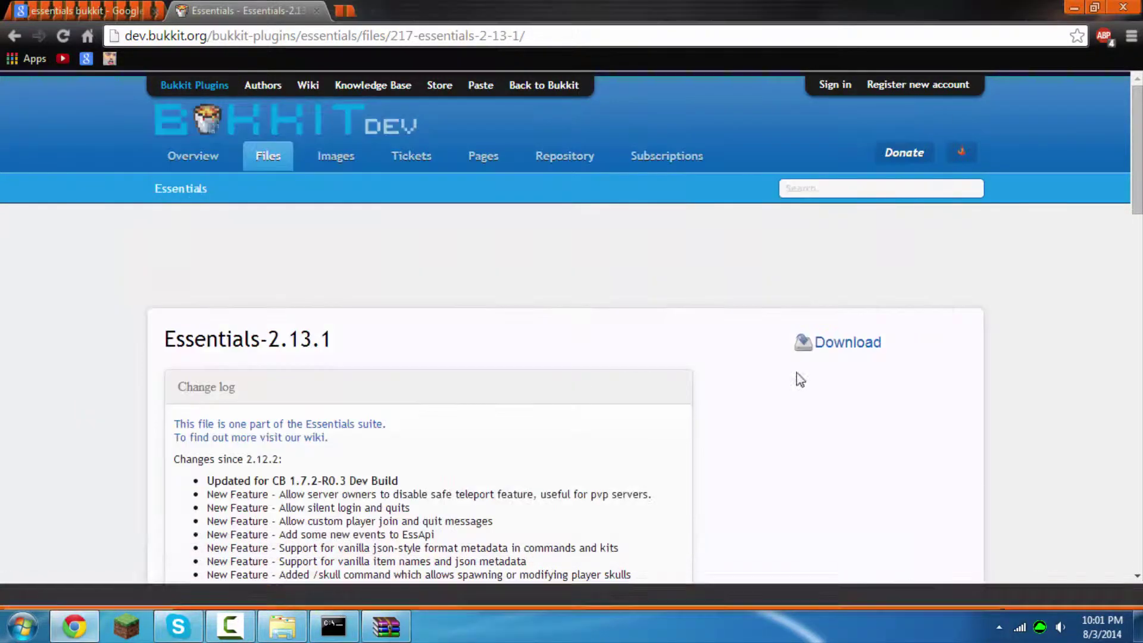
Open the Bukkit Server folder's plugins subfolder beside the Essentials (2).zip archive window in WinRAR.
{"action": "left_click", "coordinate": [284, 624]}
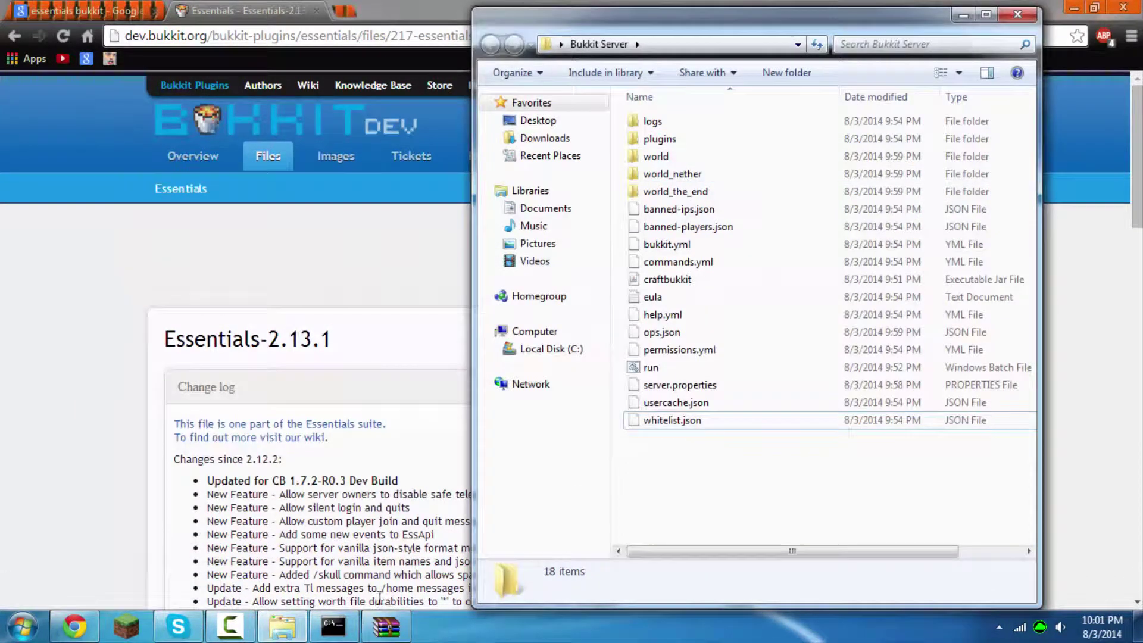
{"action": "left_click", "coordinate": [385, 625]}
{"action": "left_click", "coordinate": [638, 264]}
{"action": "left_click_drag", "start_coordinate": [190, 366], "coordinate": [177, 279]}
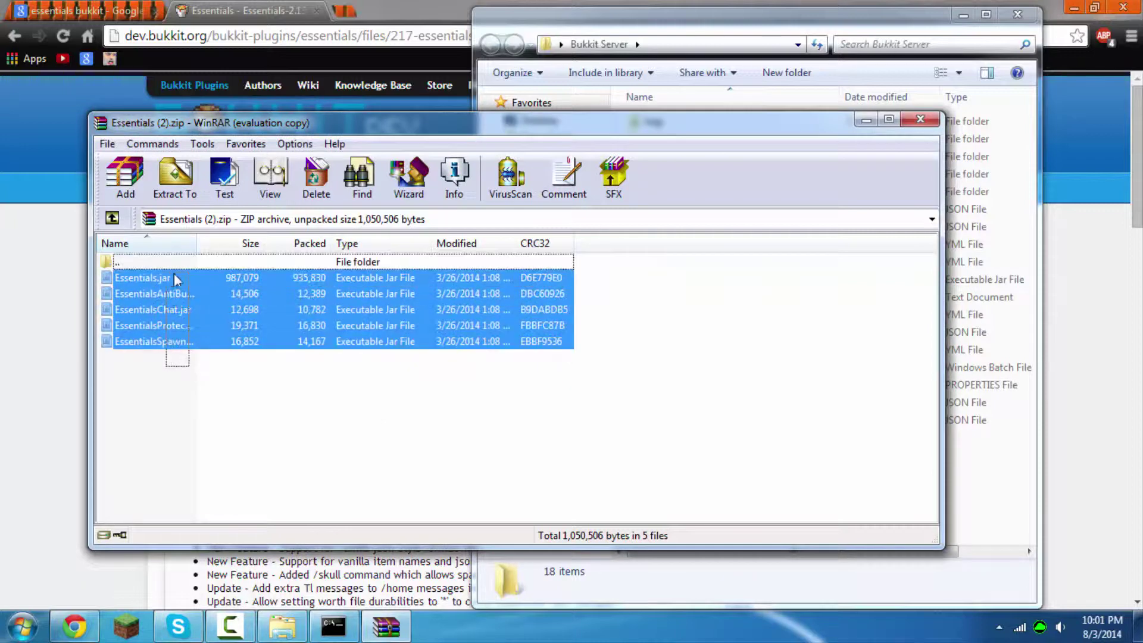
{"action": "left_click", "coordinate": [178, 280]}
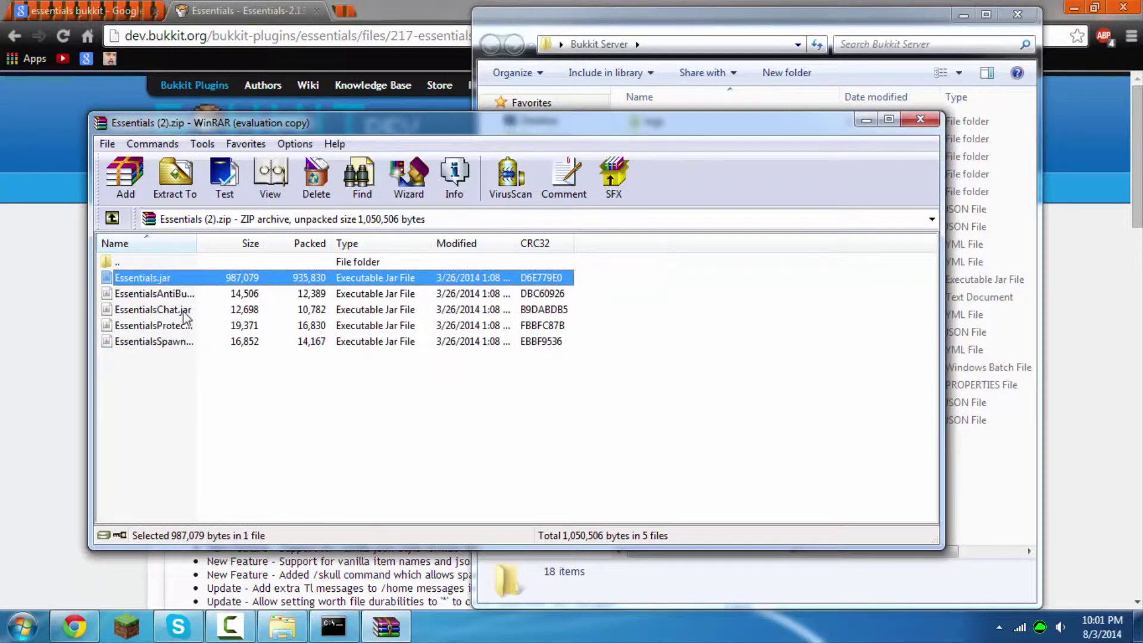
{"action": "left_click", "coordinate": [218, 381]}
{"action": "left_click_drag", "start_coordinate": [655, 17], "coordinate": [840, 43]}
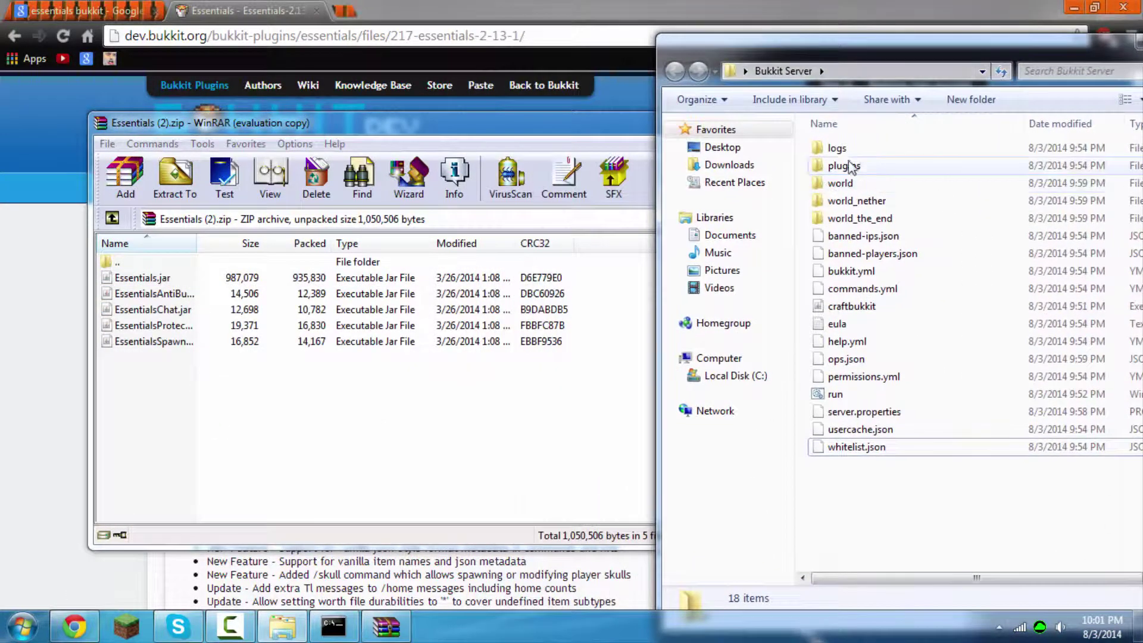
{"action": "double_click", "coordinate": [851, 168]}
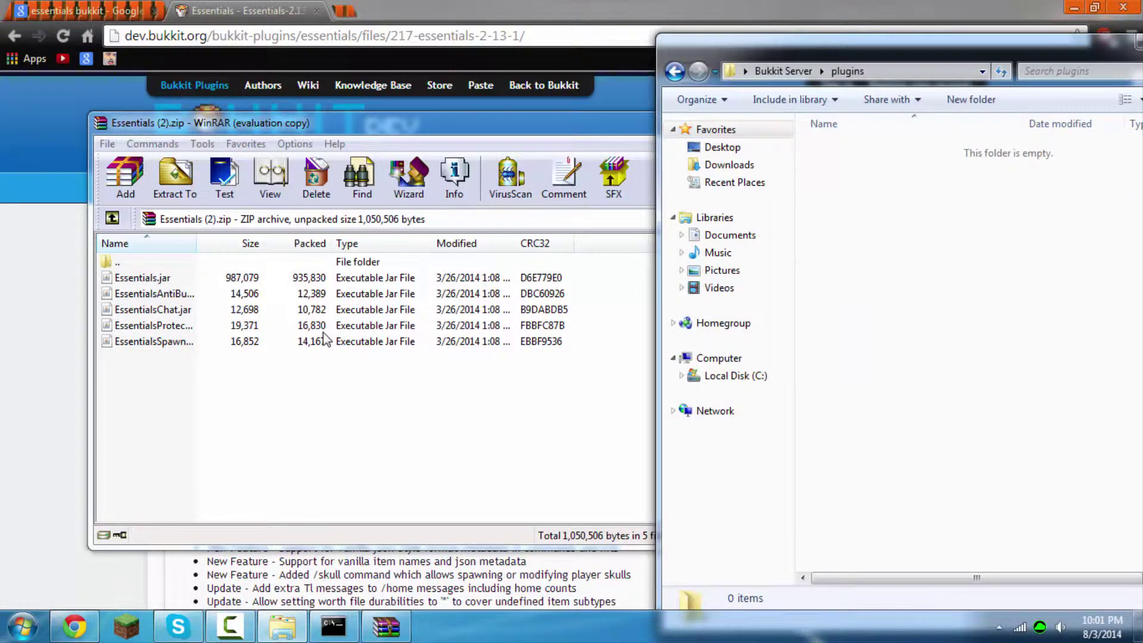
Extract all five Essentials jar files from the archive into the server's plugins folder and close WinRAR.
{"action": "left_click", "coordinate": [282, 412]}
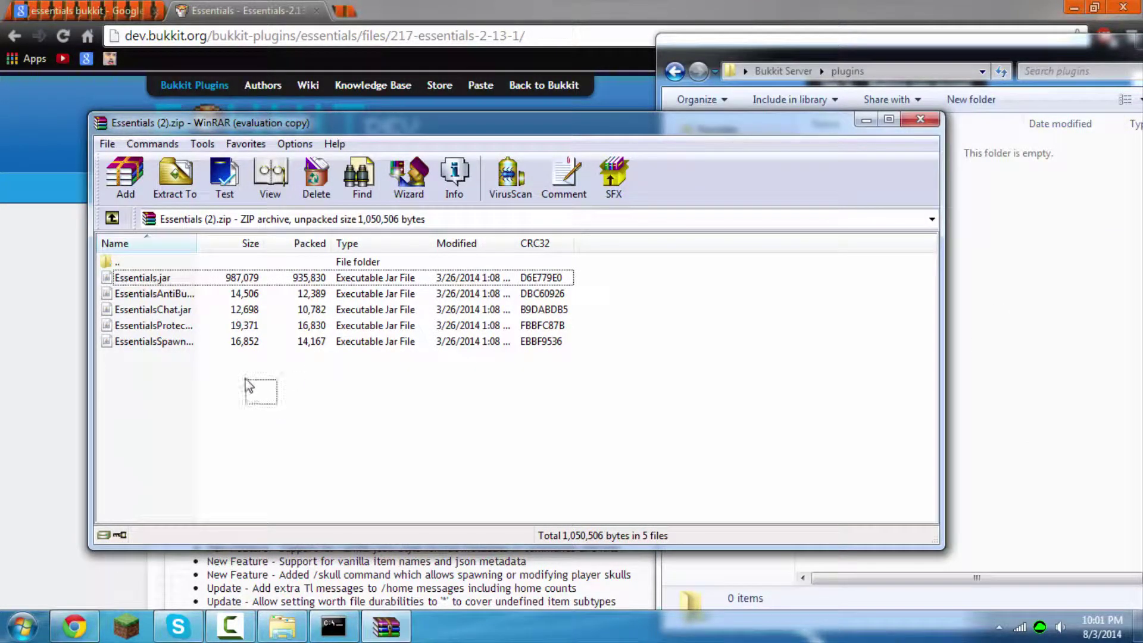
{"action": "left_click_drag", "start_coordinate": [245, 379], "coordinate": [183, 279]}
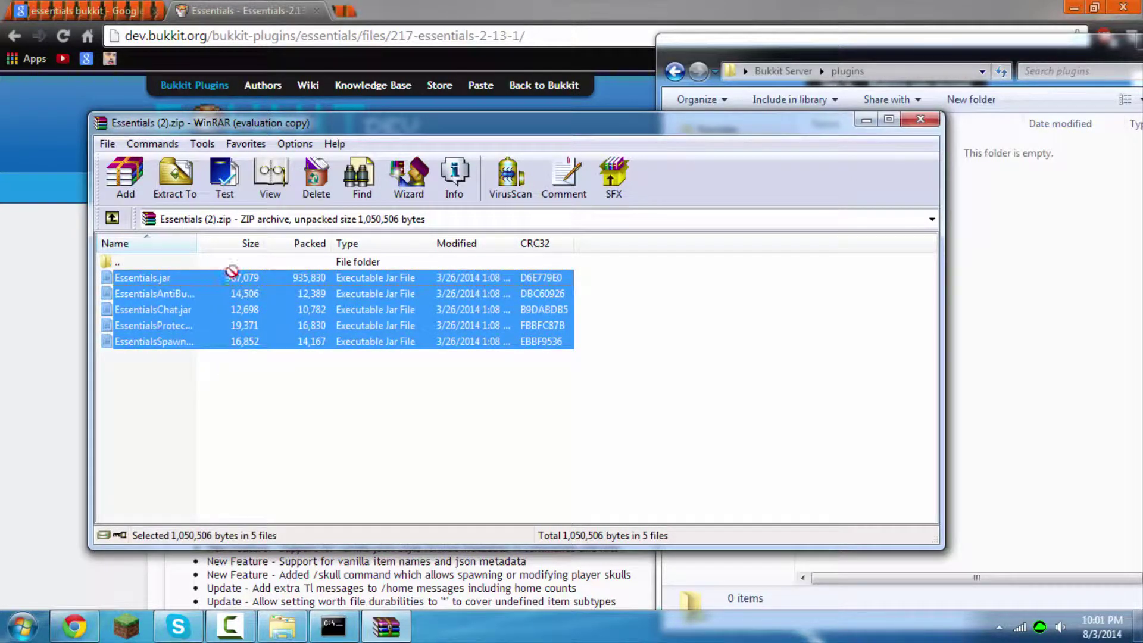
{"action": "left_click_drag", "start_coordinate": [1030, 331], "coordinate": [1029, 332]}
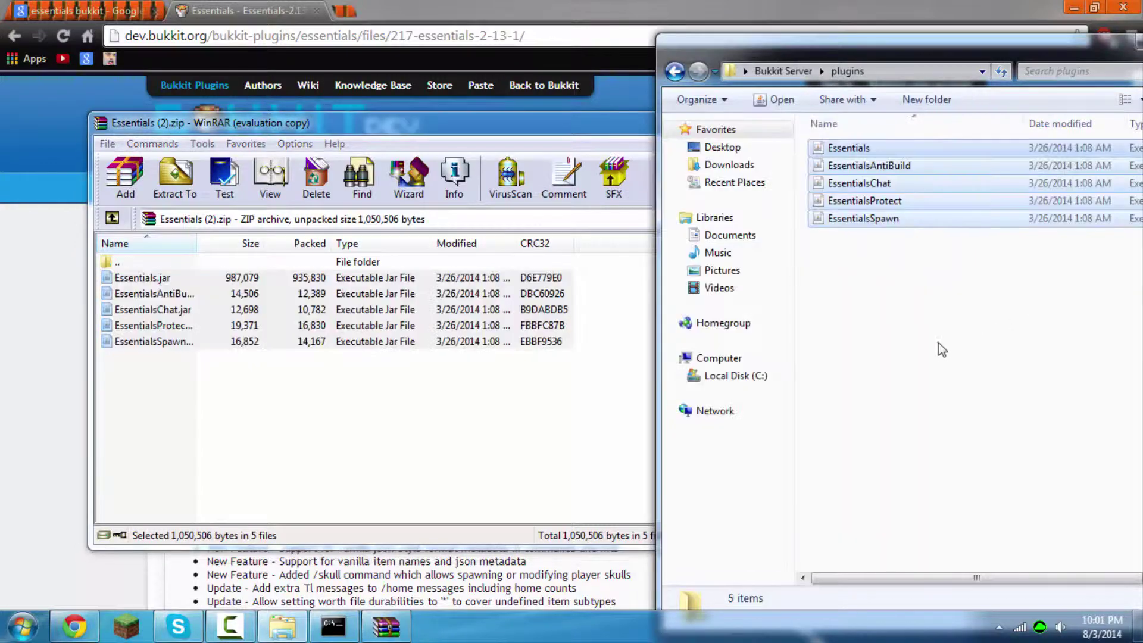
{"action": "left_click", "coordinate": [546, 390]}
{"action": "left_click", "coordinate": [920, 119]}
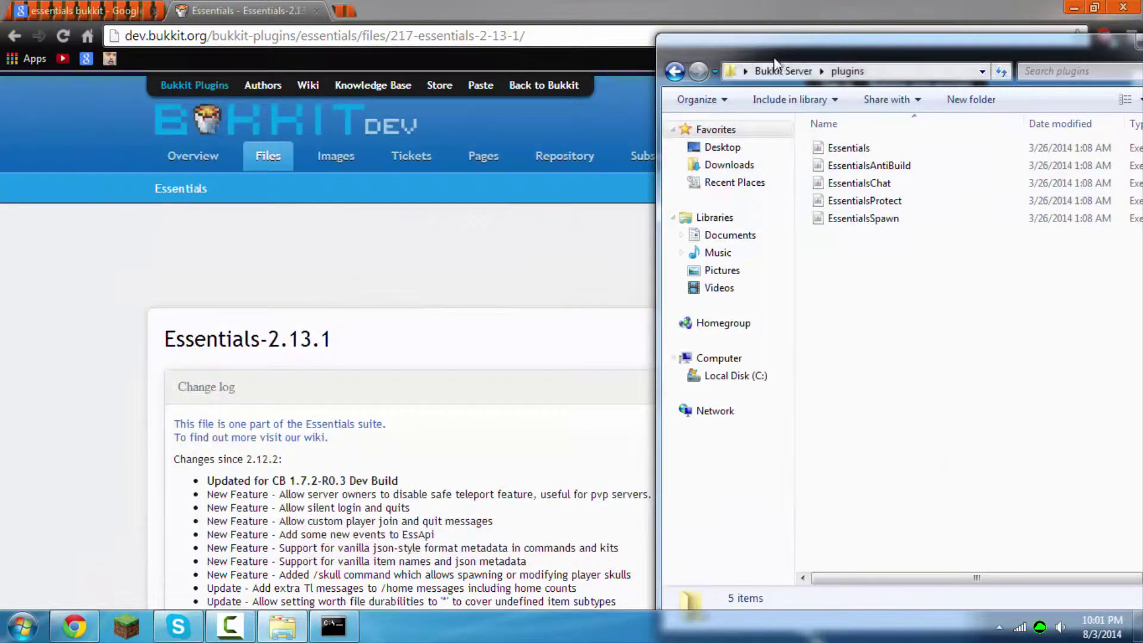
Close the plugins folder window and the Essentials-2.13.1 download page.
{"action": "left_click_drag", "start_coordinate": [799, 48], "coordinate": [508, 45]}
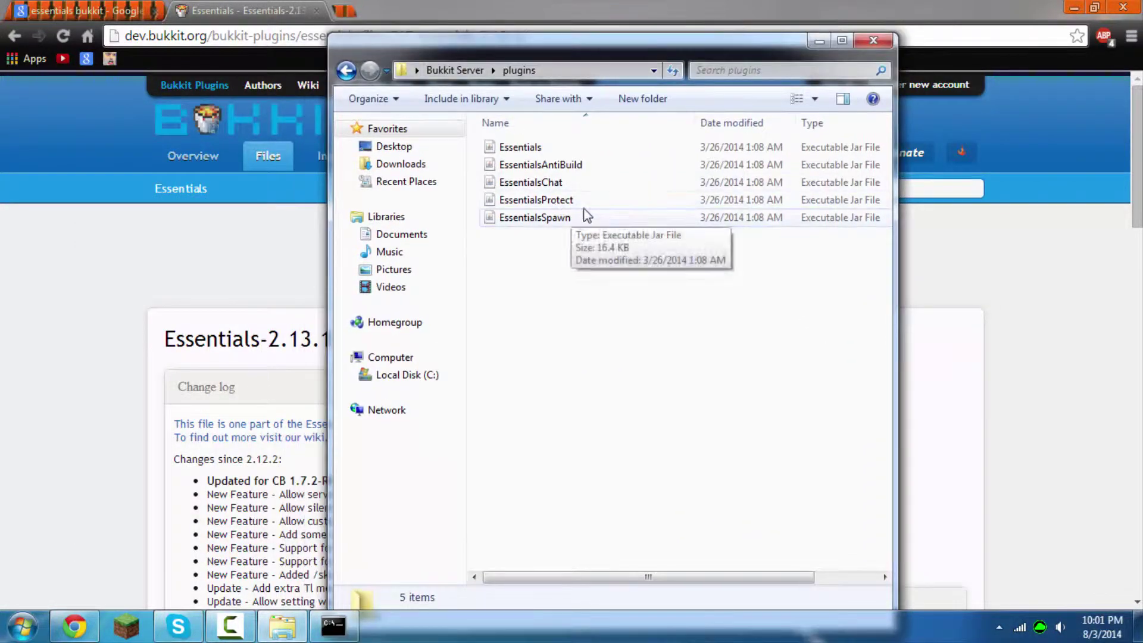
{"action": "left_click", "coordinate": [883, 39]}
{"action": "left_click", "coordinate": [317, 11]}
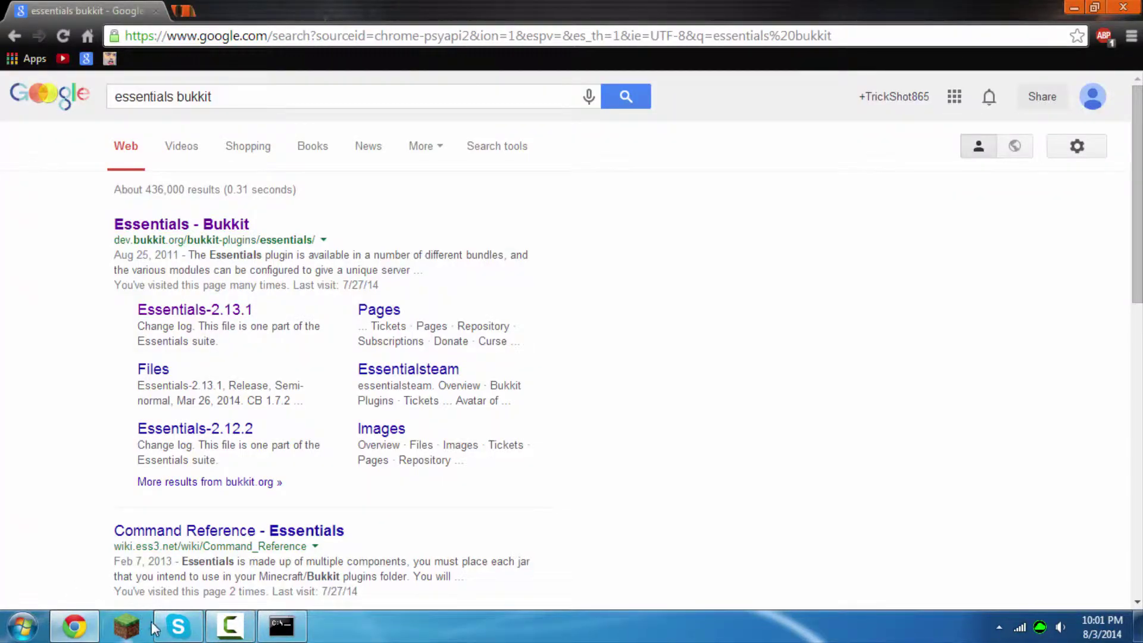
Start Minecraft 1.7.10 from the Minecraft Launcher and close Chrome.
{"action": "mouse_move", "coordinate": [75, 625]}
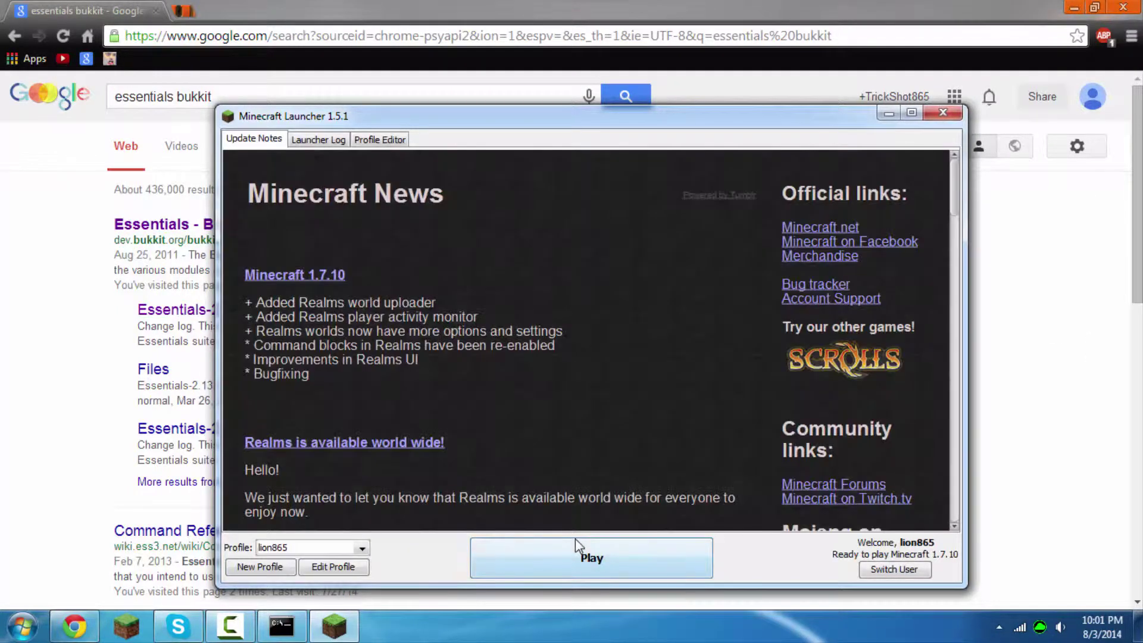
{"action": "left_click", "coordinate": [575, 539]}
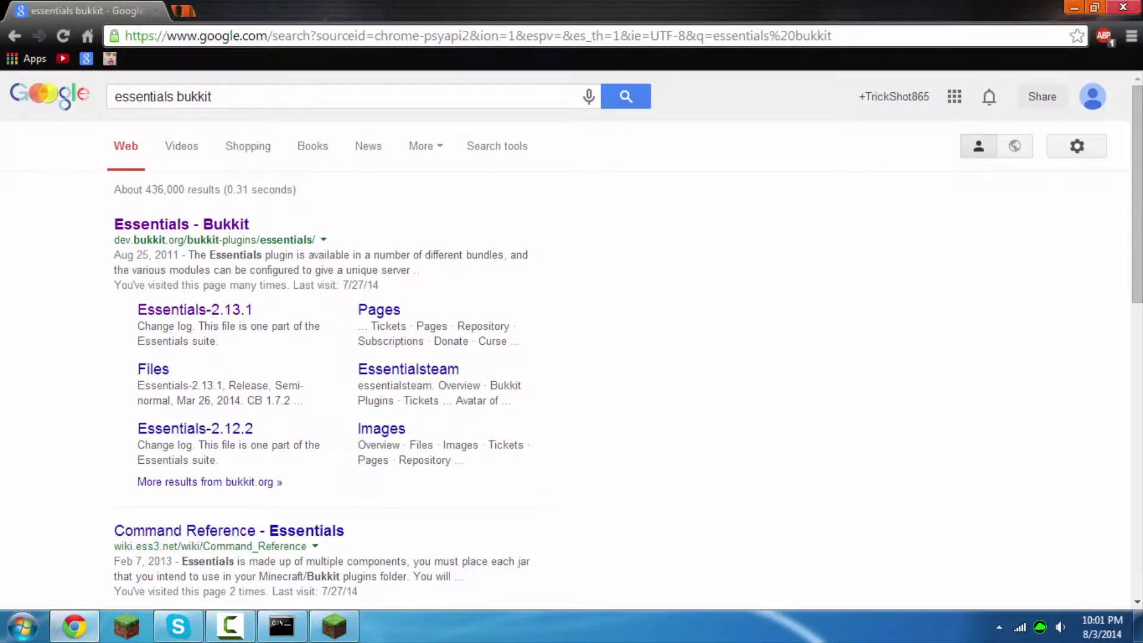
{"action": "left_click", "coordinate": [1124, 7]}
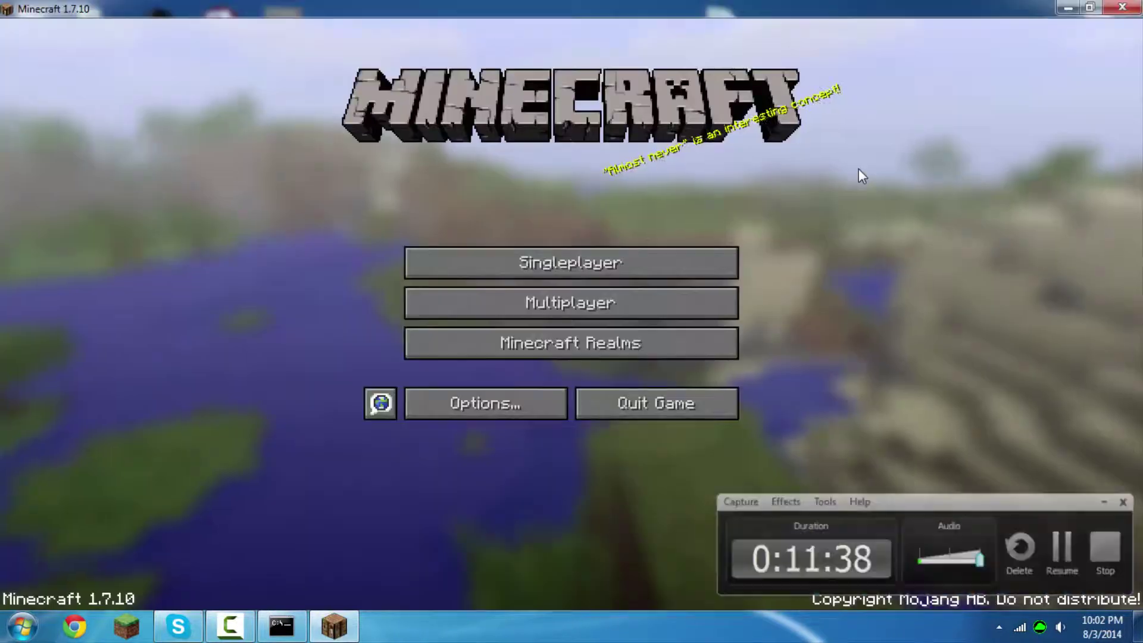
Minimize Minecraft and run the reload command in the server console to load the Essentials plugins.
{"action": "left_click", "coordinate": [1067, 8]}
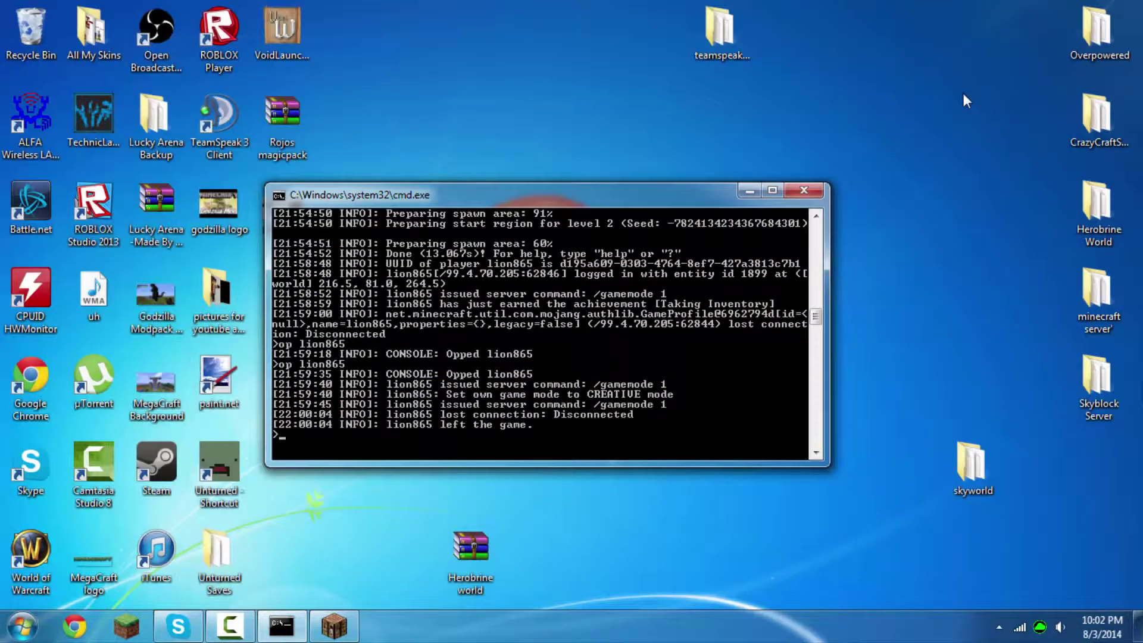
{"action": "left_click", "coordinate": [1094, 411]}
{"action": "type", "text": "d"}
{"action": "key", "text": "Return"}
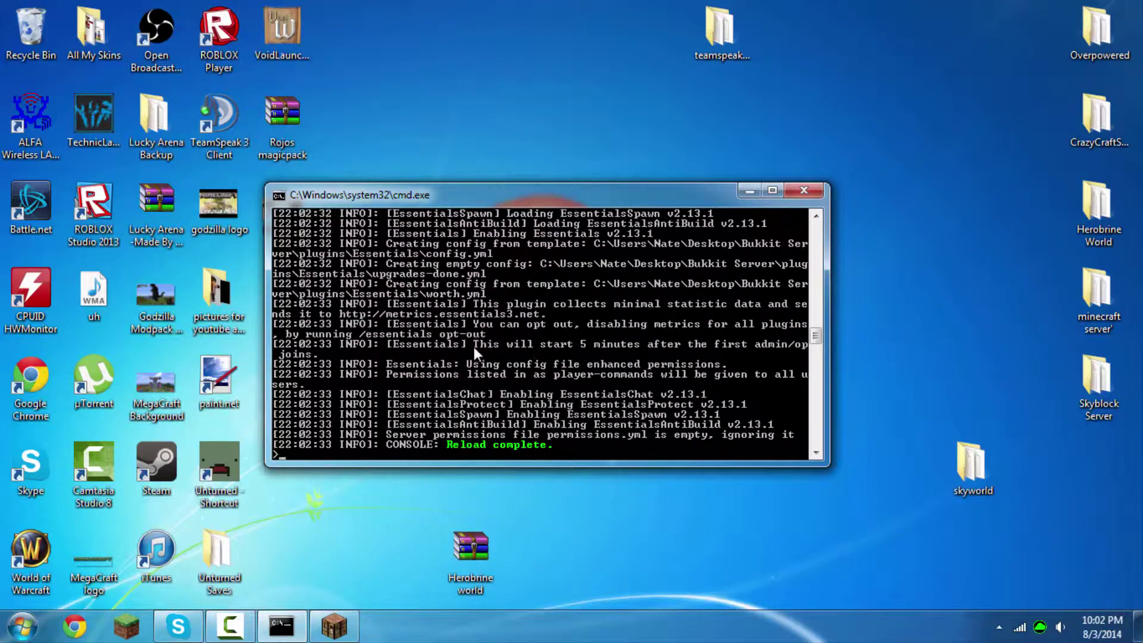
Switch back to Minecraft and join "My Server" from the multiplayer server list, retrying the connection as needed.
{"action": "left_click", "coordinate": [336, 622]}
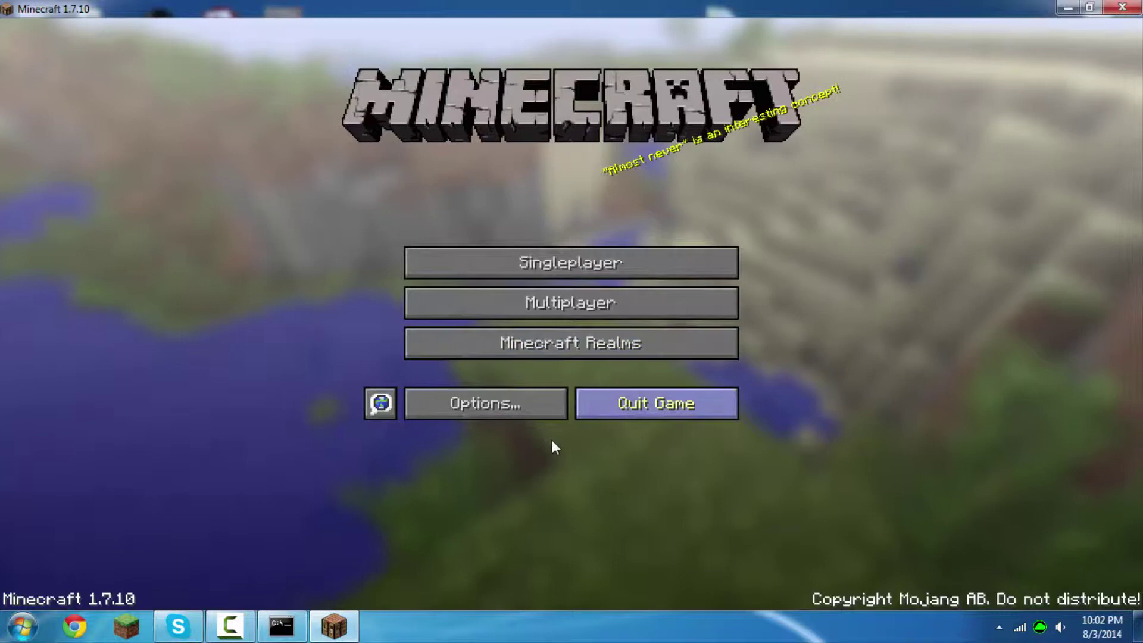
{"action": "left_click", "coordinate": [556, 305]}
{"action": "double_click", "coordinate": [474, 349]}
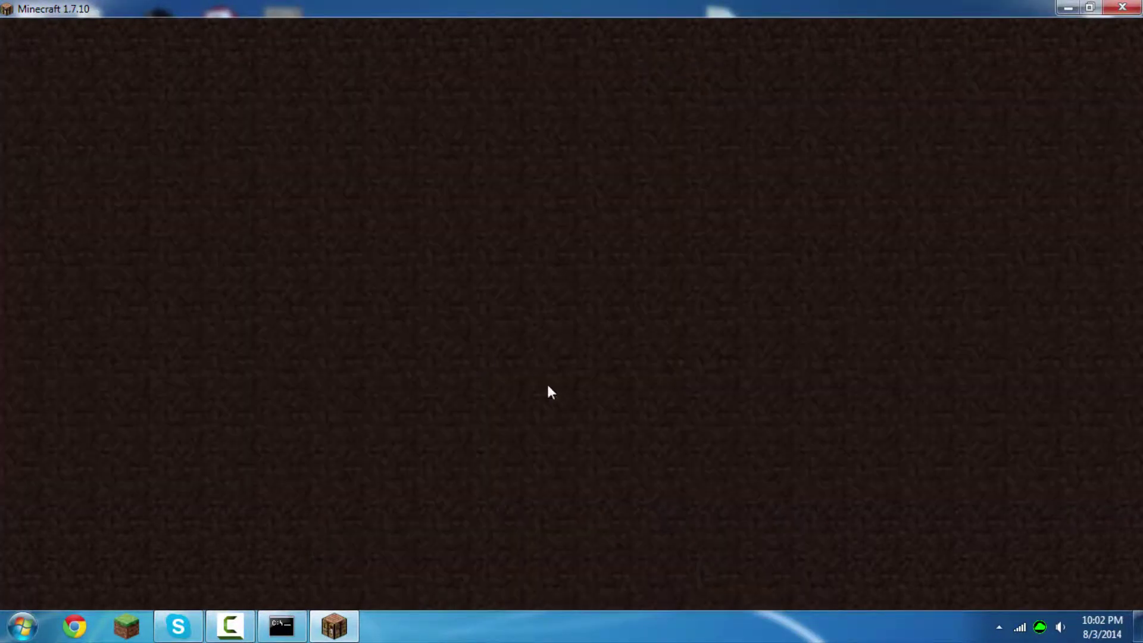
{"action": "left_click", "coordinate": [623, 399]}
{"action": "double_click", "coordinate": [473, 352]}
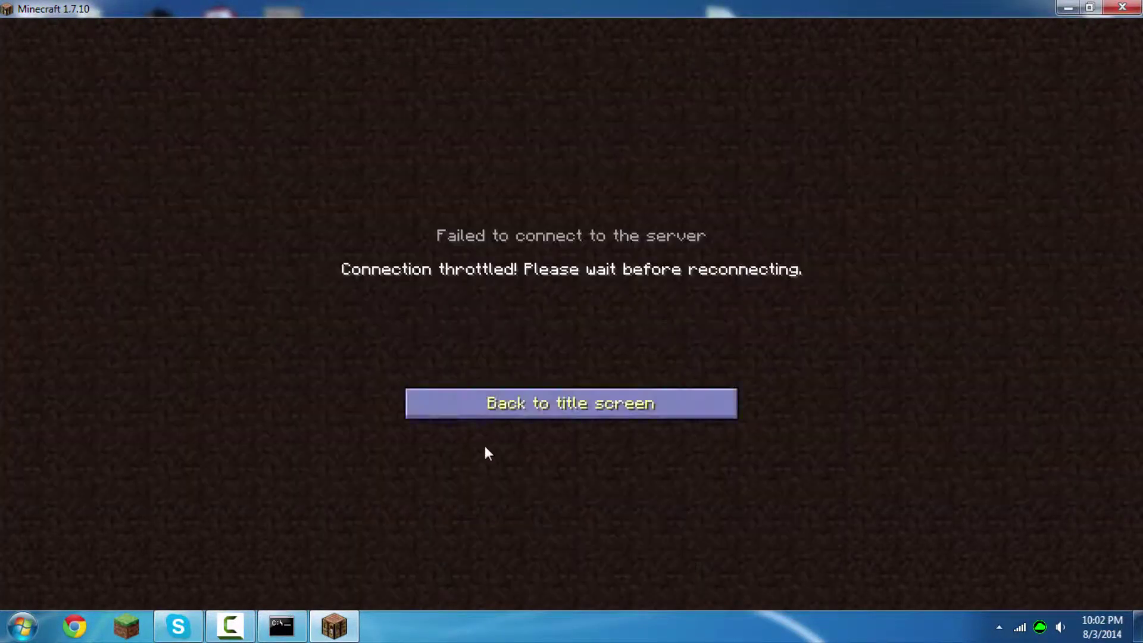
{"action": "left_click", "coordinate": [589, 396]}
{"action": "double_click", "coordinate": [561, 360]}
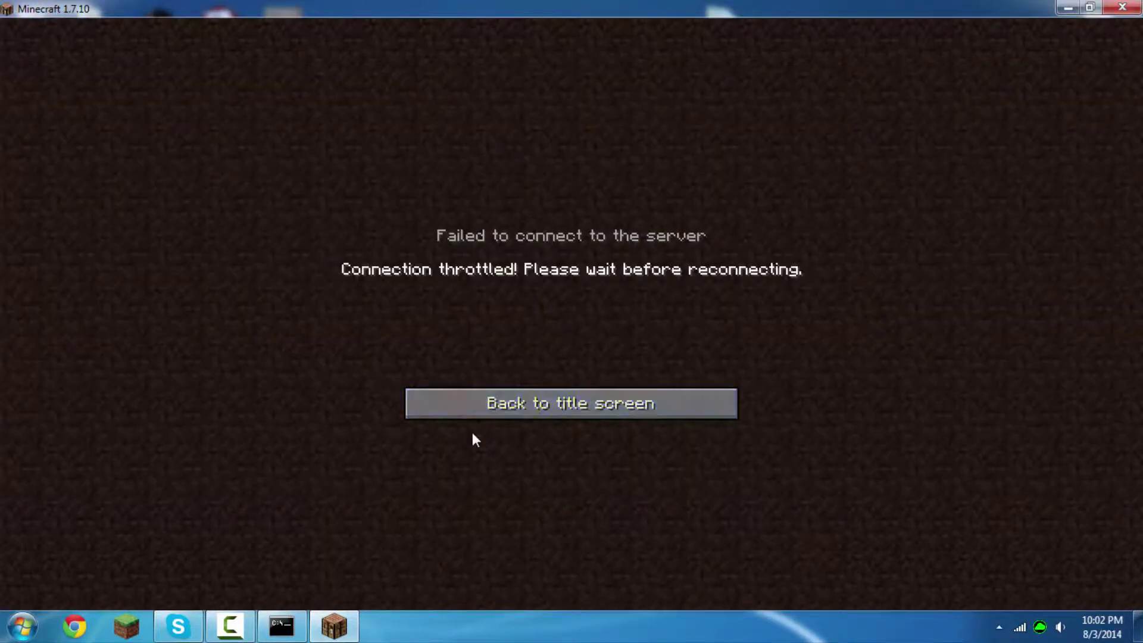
{"action": "left_click", "coordinate": [590, 414]}
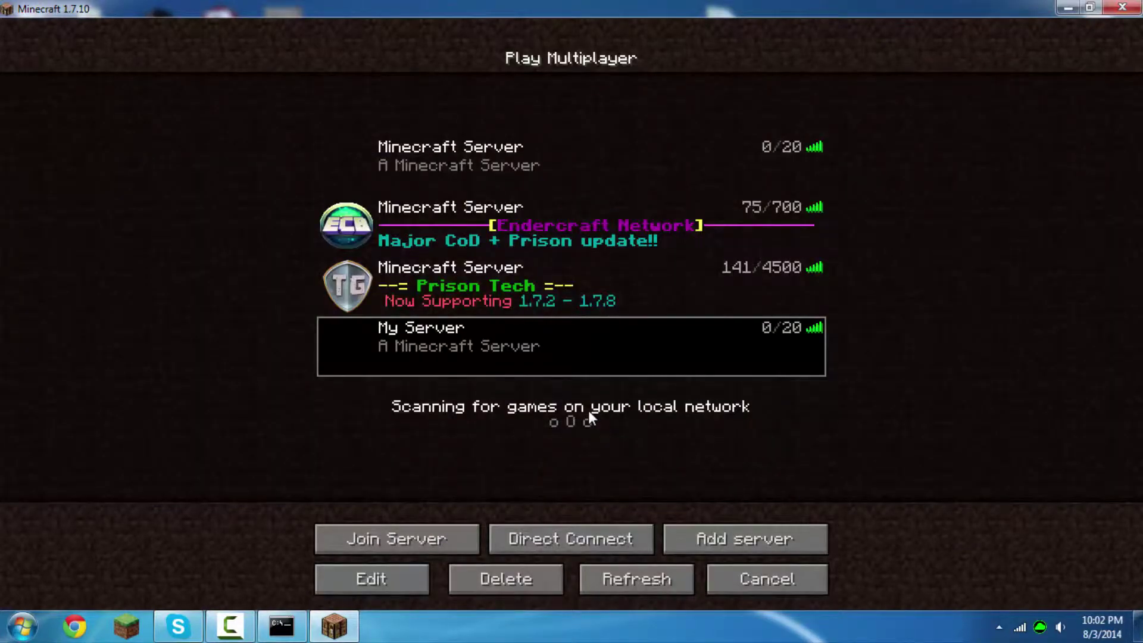
{"action": "double_click", "coordinate": [572, 373]}
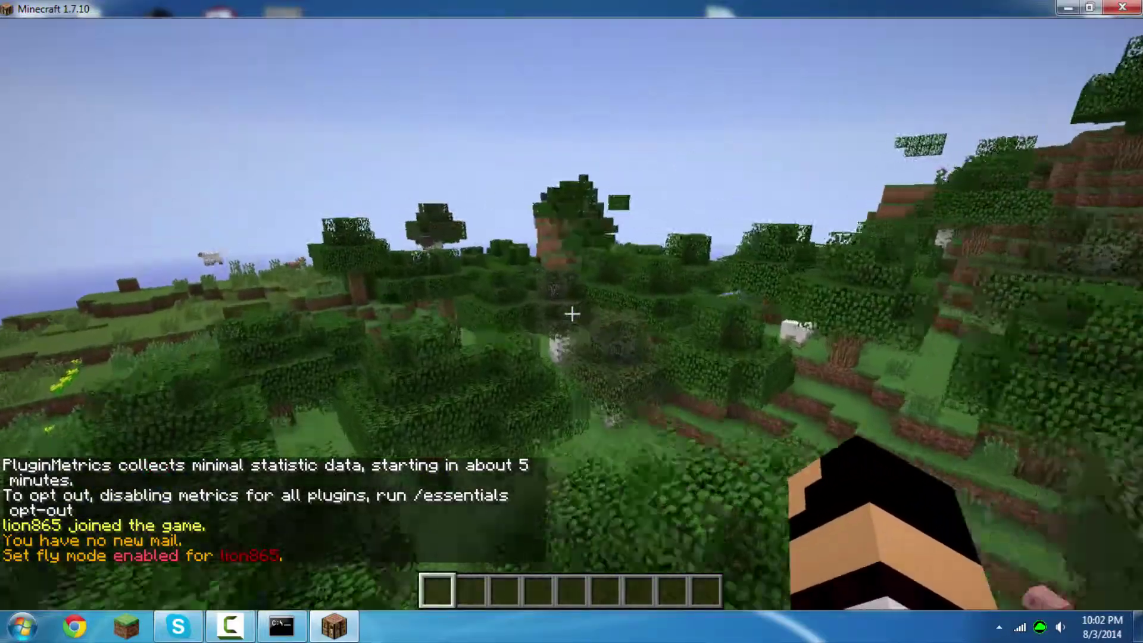
List the plugins installed on the server with the /plugins command and review the list in the chat.
{"action": "scroll", "coordinate": [572, 313], "scroll_direction": "up", "scroll_amount": 1}
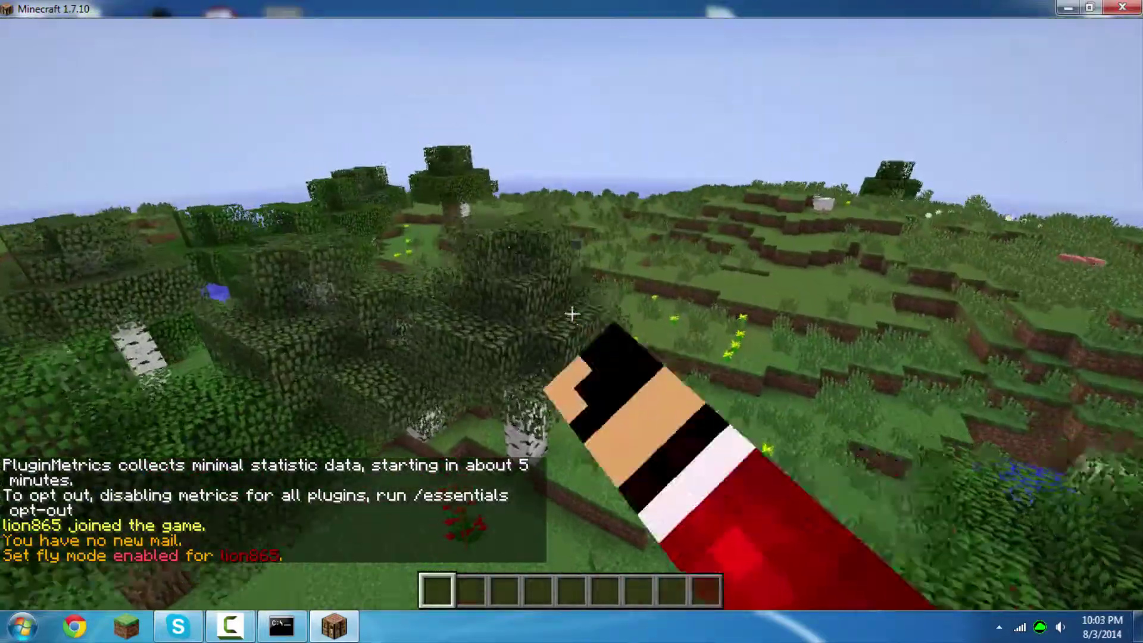
{"action": "scroll", "coordinate": [572, 314], "scroll_direction": "down", "scroll_amount": 1}
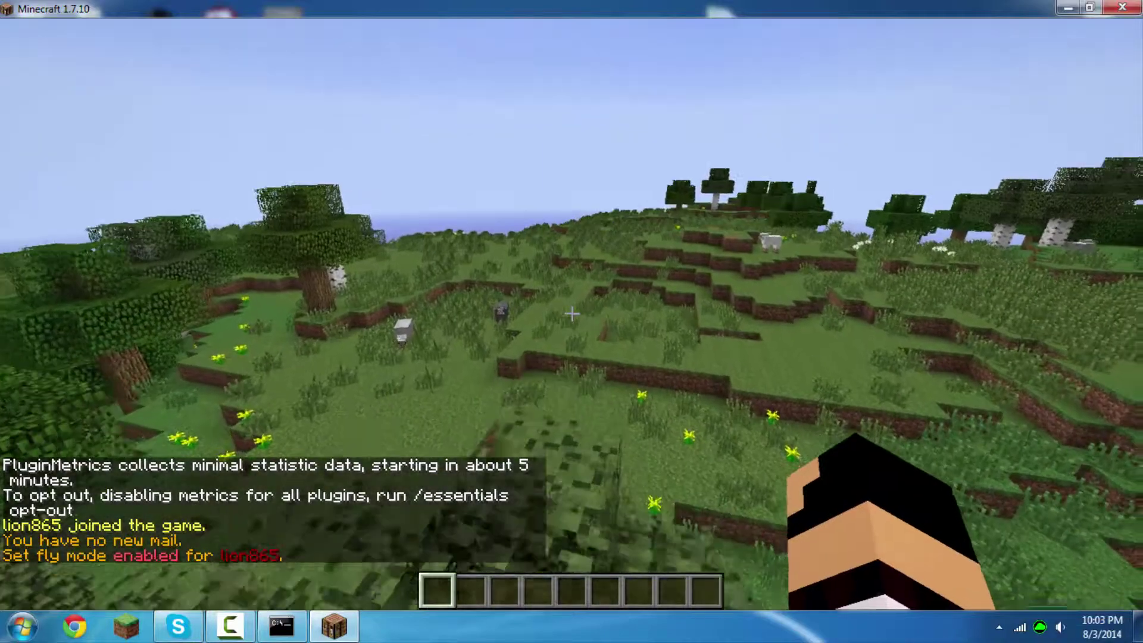
{"action": "scroll", "coordinate": [572, 314], "scroll_direction": "down", "scroll_amount": 2}
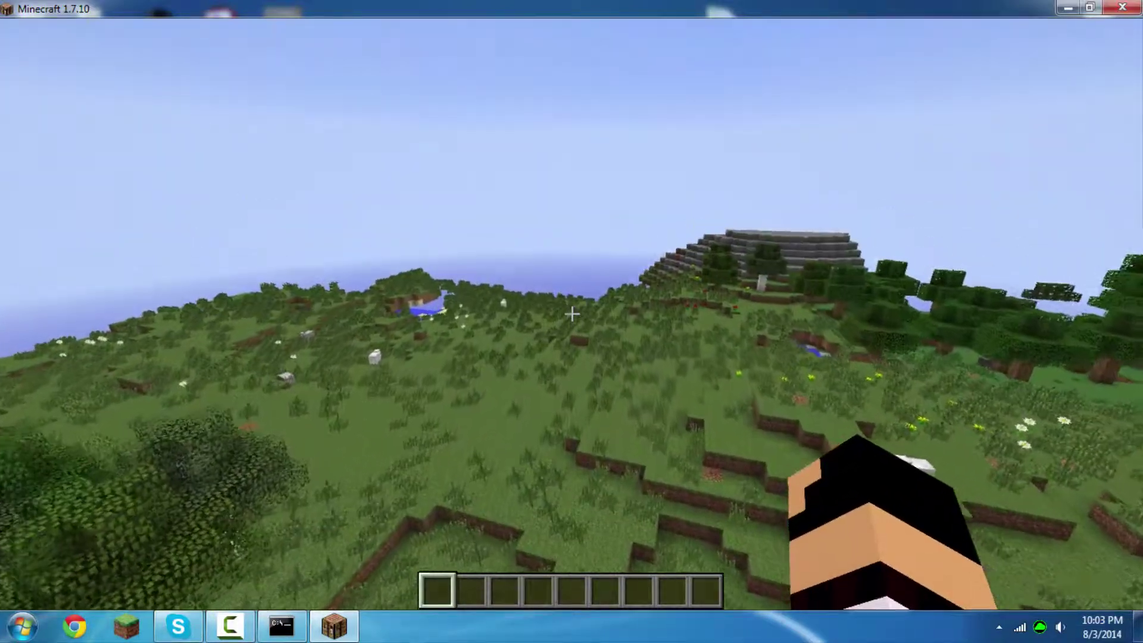
{"action": "key", "text": "t"}
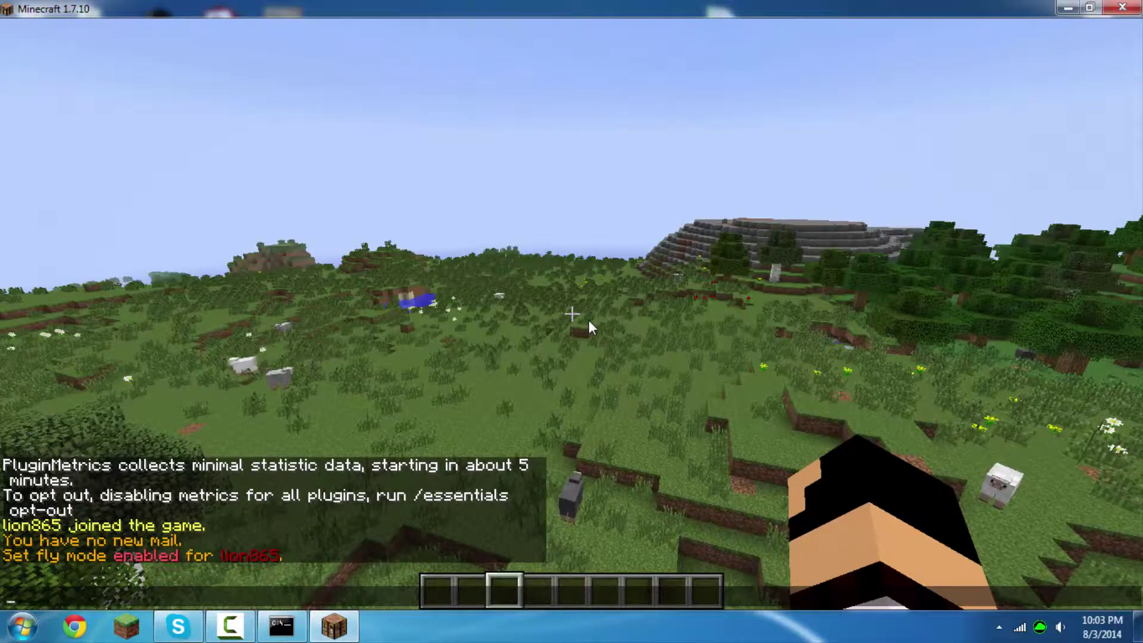
{"action": "key", "text": "Escape"}
{"action": "type", "text": "/plugins"}
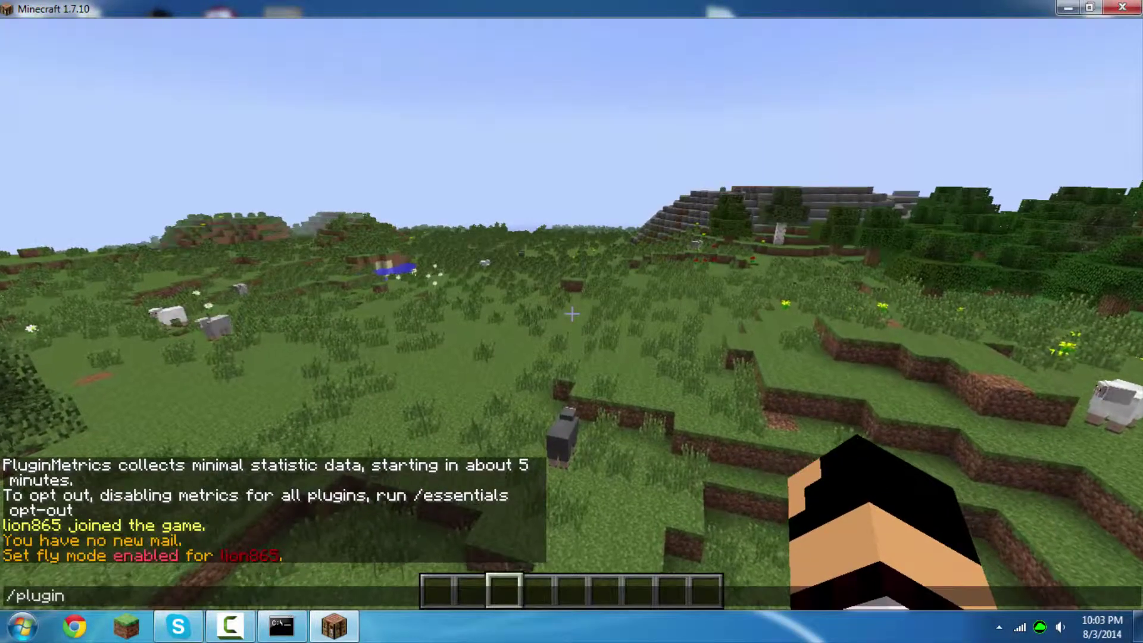
{"action": "key", "text": "Return"}
{"action": "key", "text": "t"}
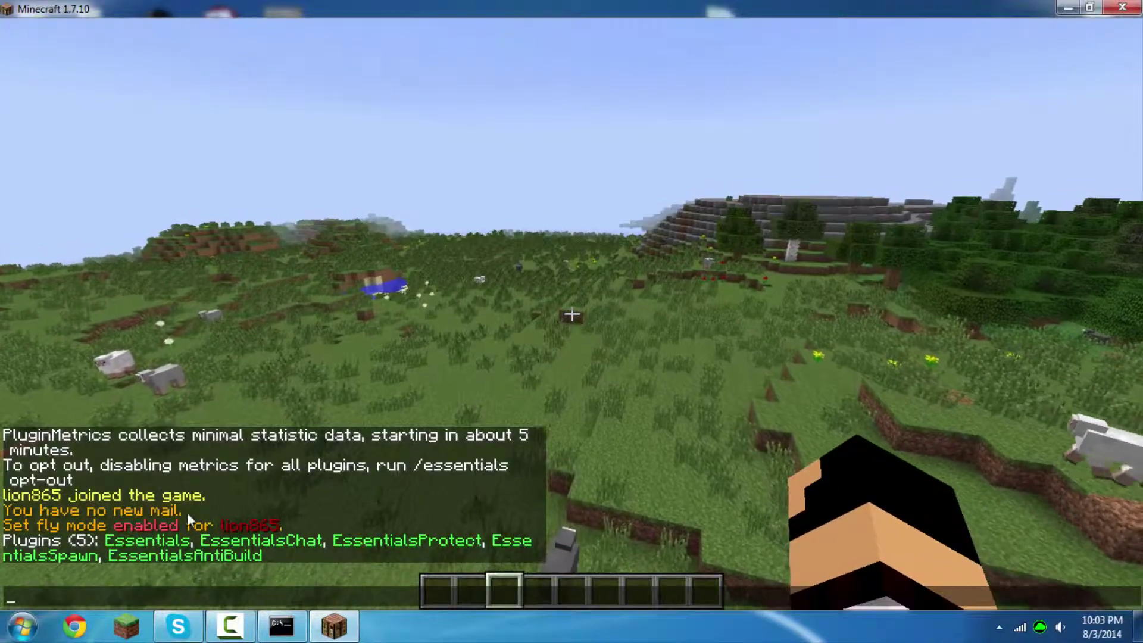
{"action": "key", "text": "Escape"}
{"action": "key", "text": "slash"}
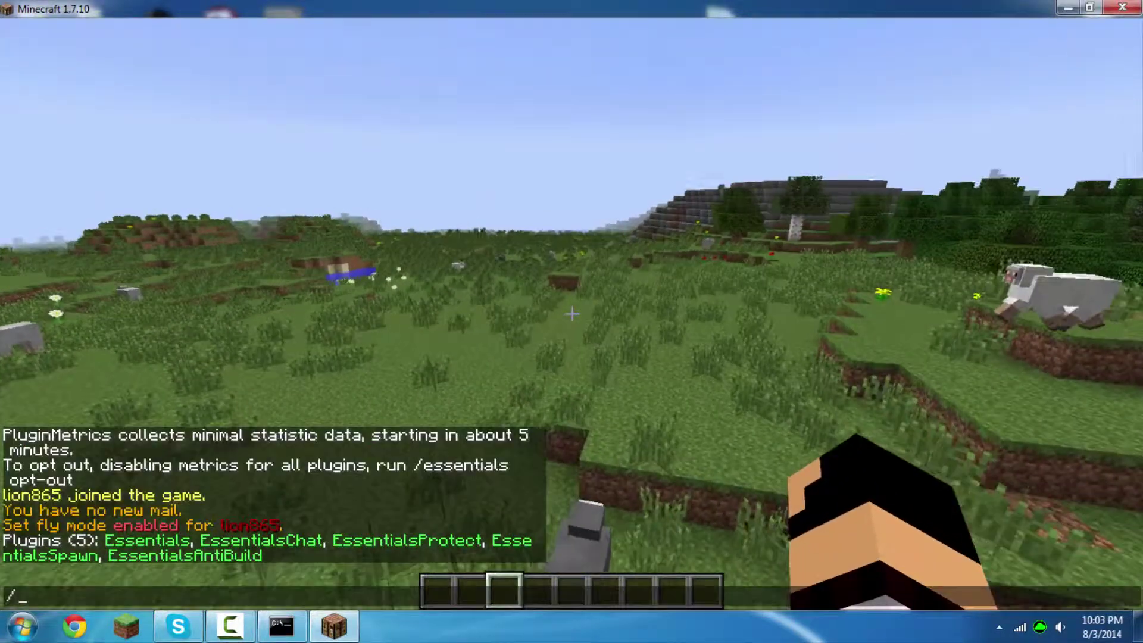
{"action": "key", "text": "Escape"}
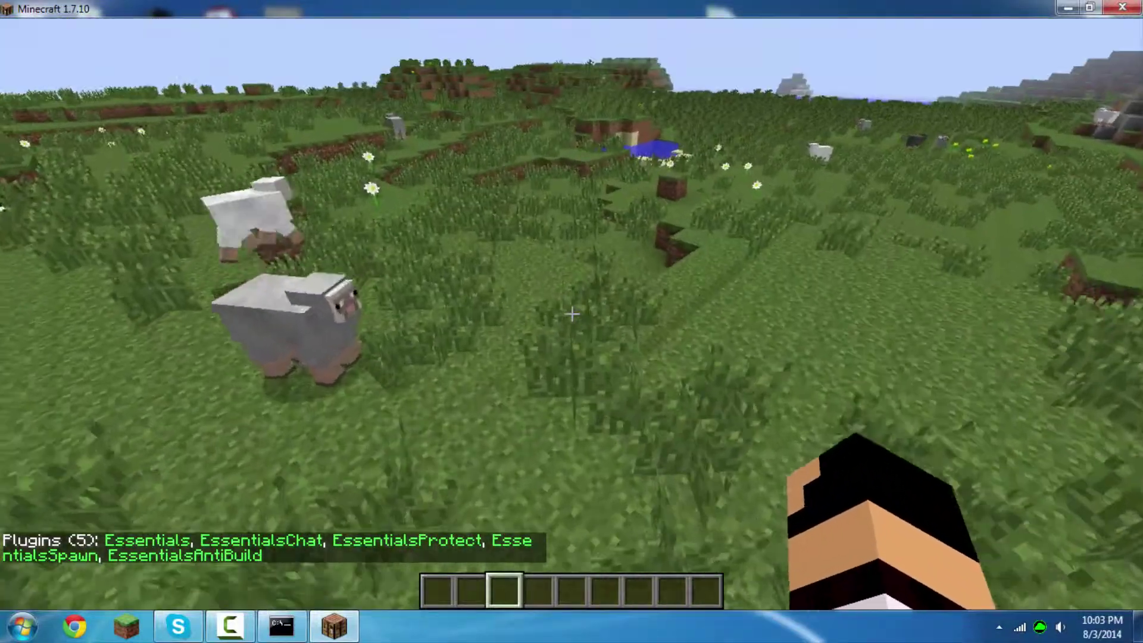
Heal the player with the /heal command and switch to survival mode with /gamemode 0.
{"action": "key", "text": "slash"}
{"action": "type", "text": "heal"}
{"action": "key", "text": "Return"}
{"action": "key", "text": "slash"}
{"action": "type", "text": "gamemode 0"}
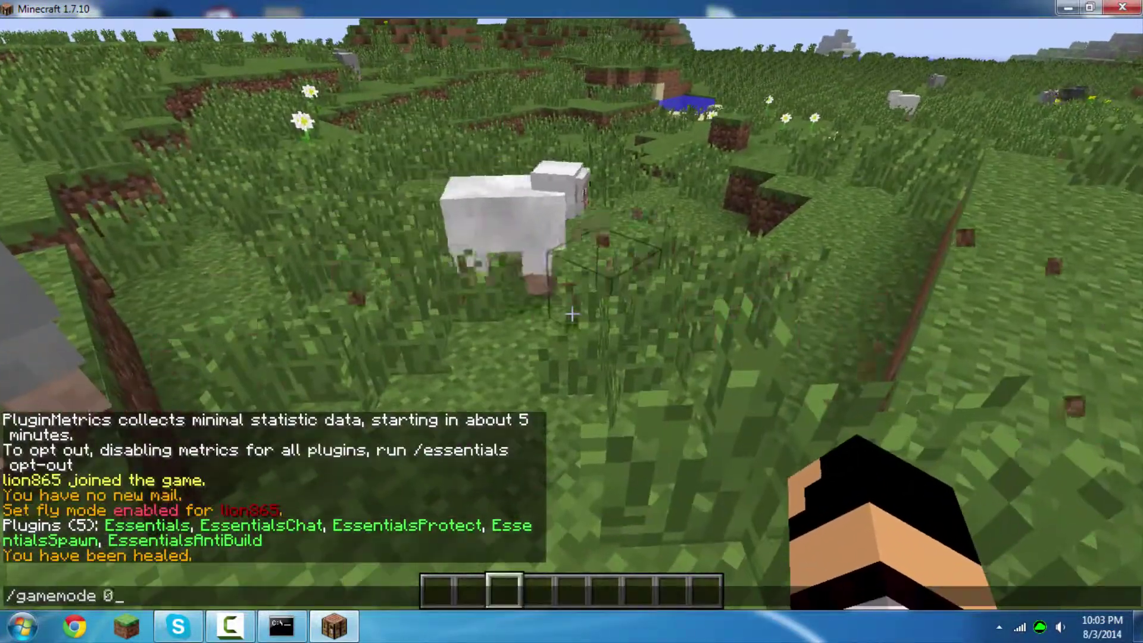
{"action": "key", "text": "Return"}
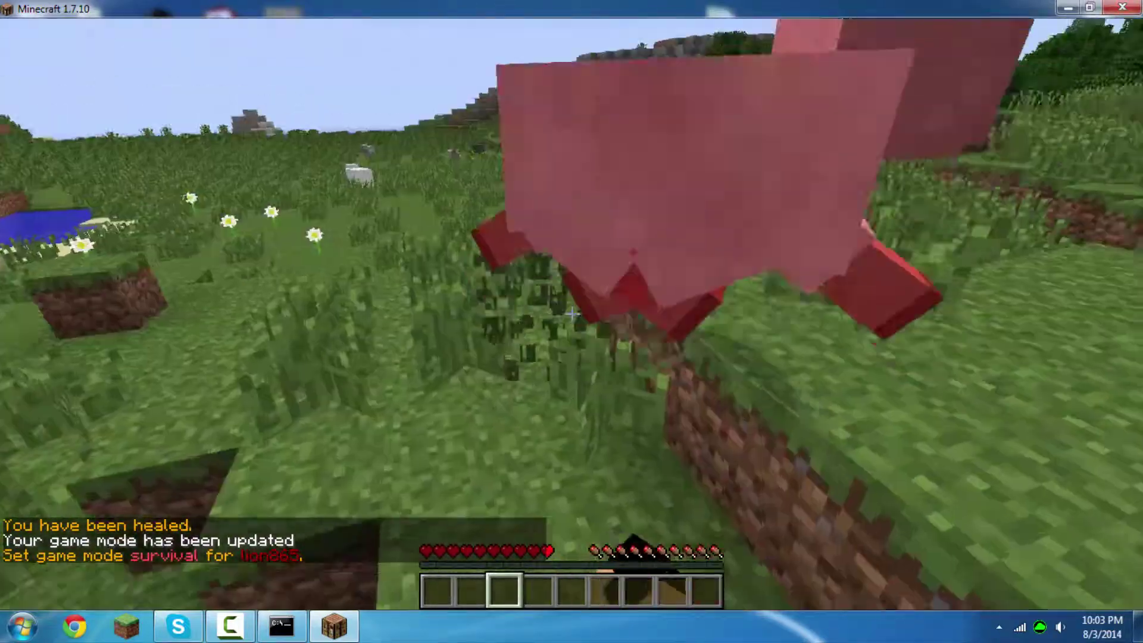
{"action": "left_click", "coordinate": [572, 314]}
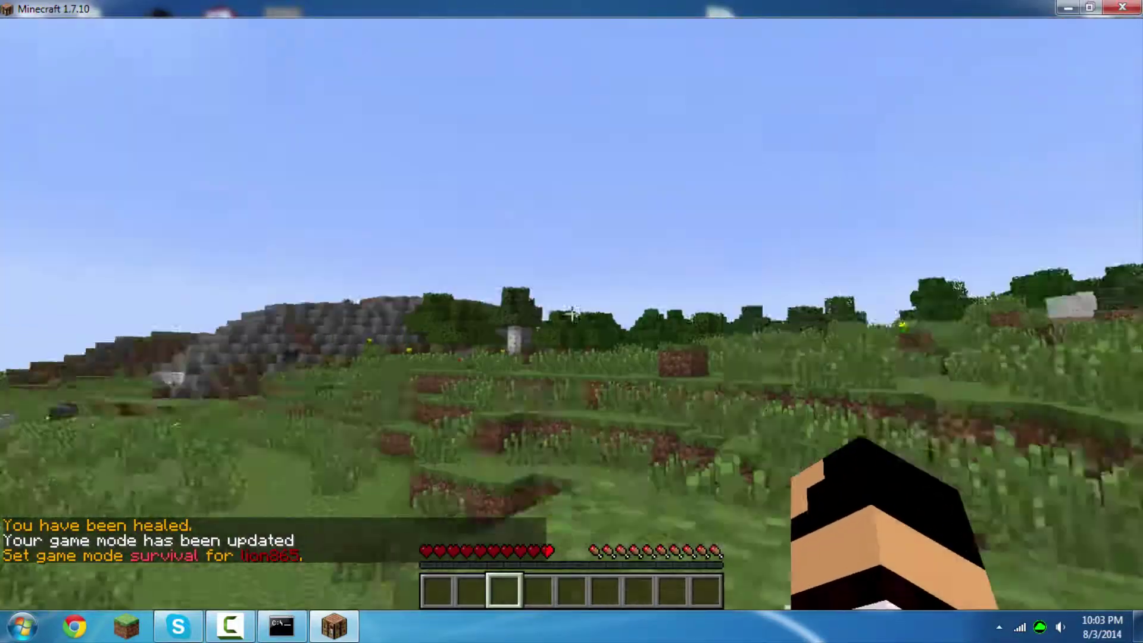
{"action": "key", "text": "w"}
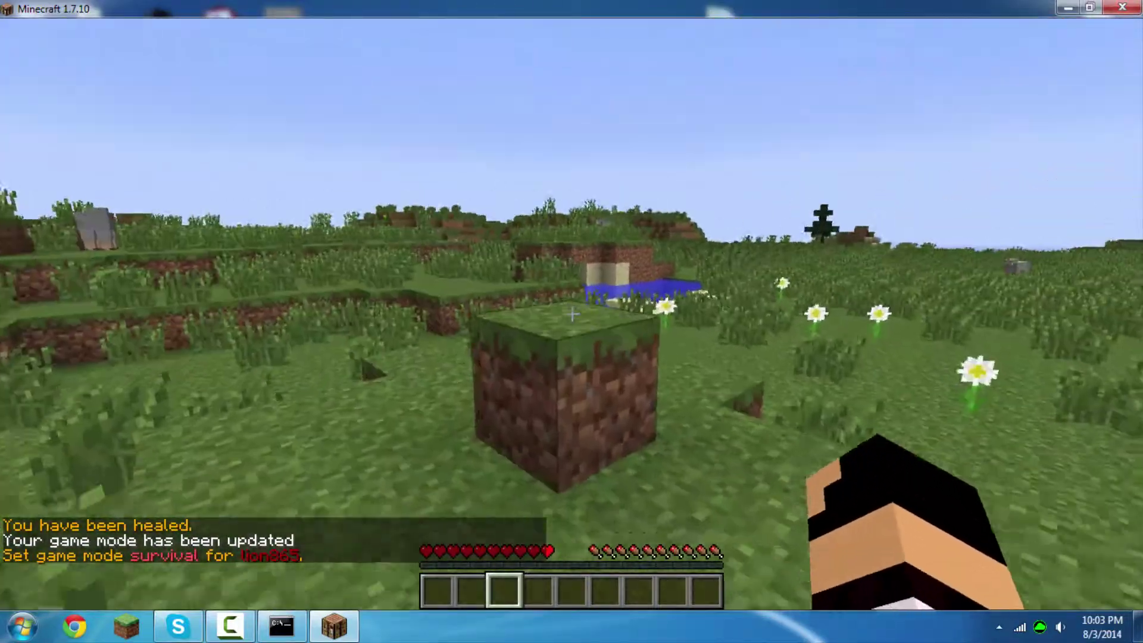
{"action": "key", "text": "w"}
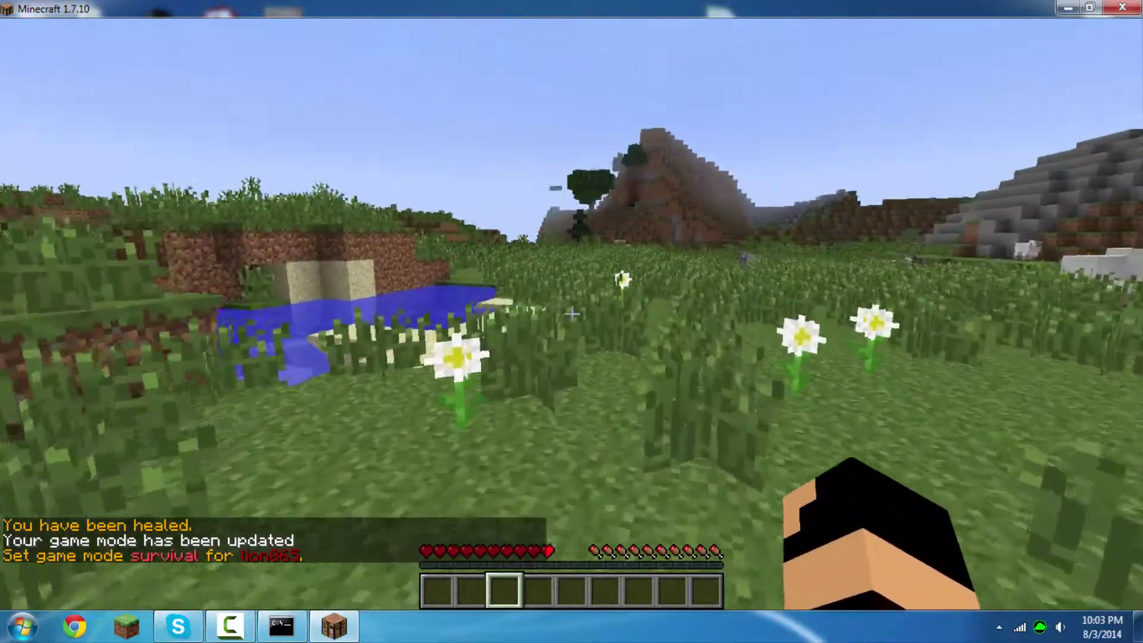
Walk across the field and spawn one zombie with the command /spawnmob zombie 1.
{"action": "key", "text": "w"}
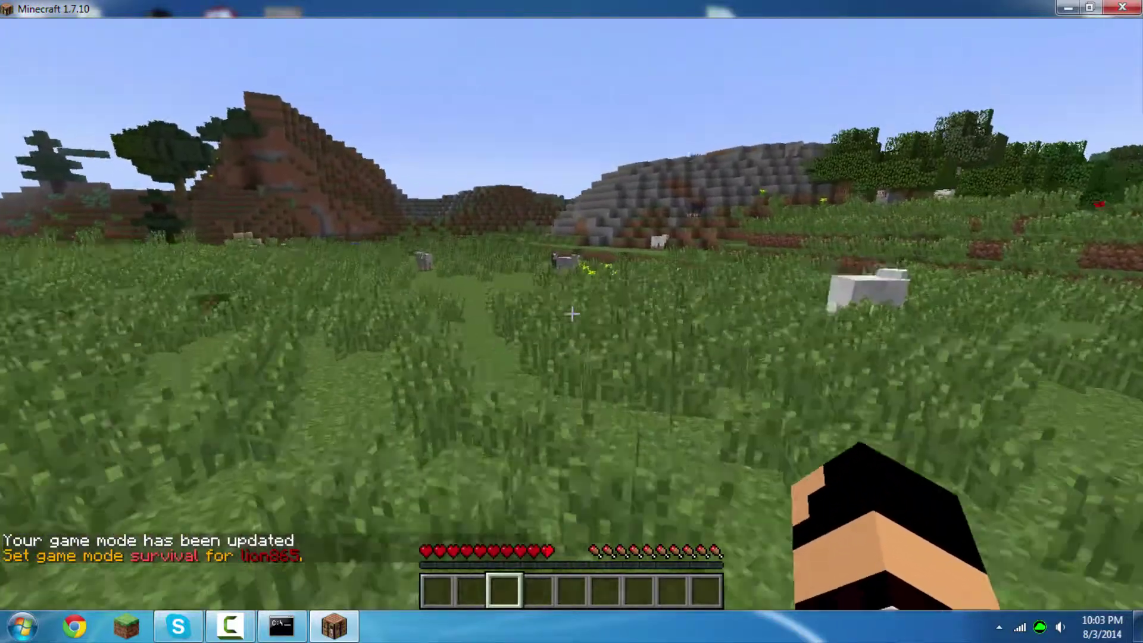
{"action": "type", "text": "/spawn,ob"}
{"action": "key", "text": "BackSpace"}
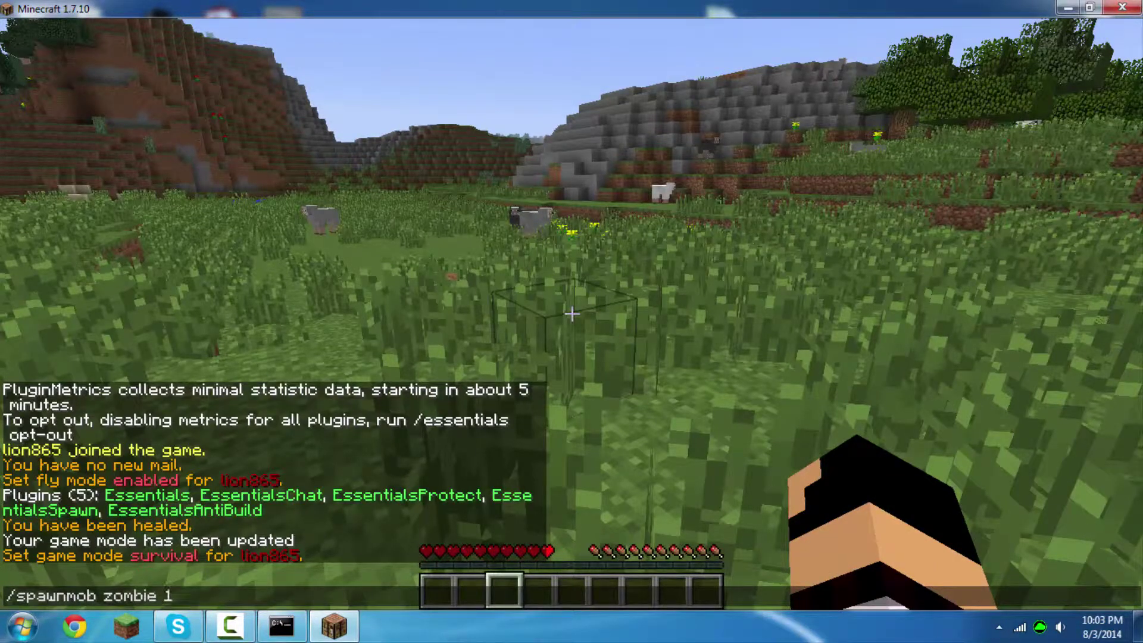
{"action": "key", "text": "Return"}
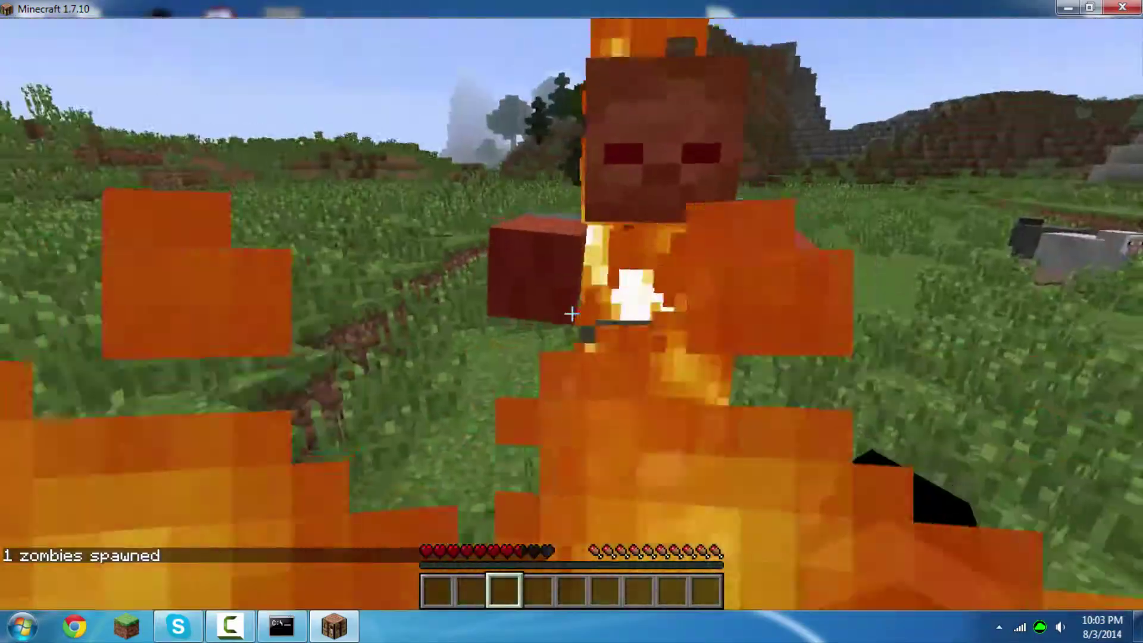
Hit the burning zombie and restore the player's health with the /heal command.
{"action": "left_click", "coordinate": [571, 314]}
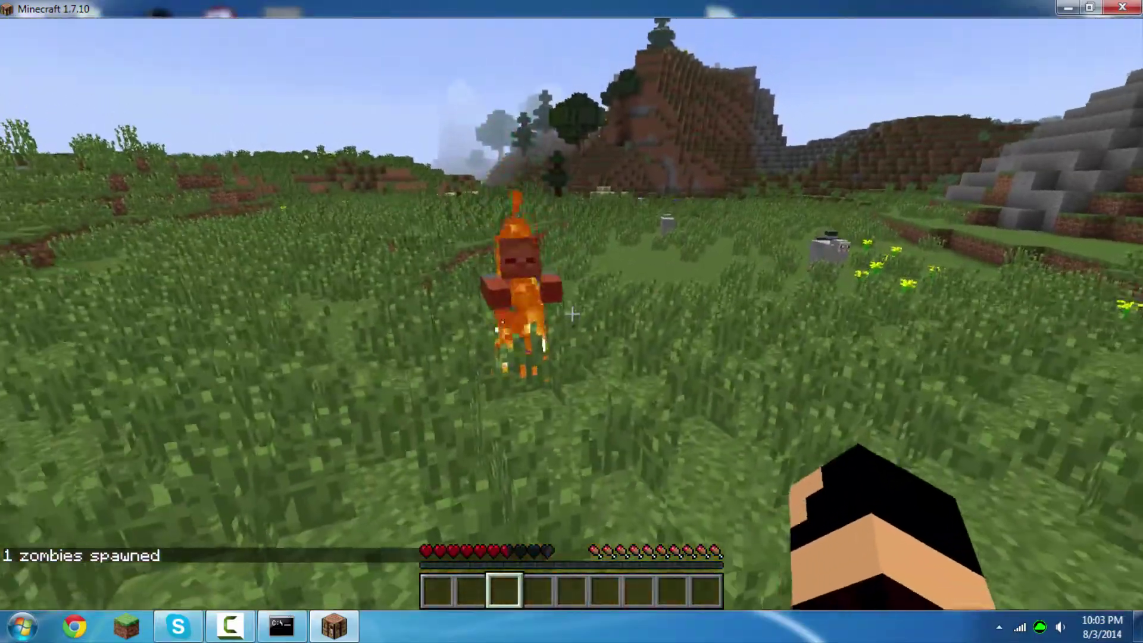
{"action": "left_click", "coordinate": [572, 313]}
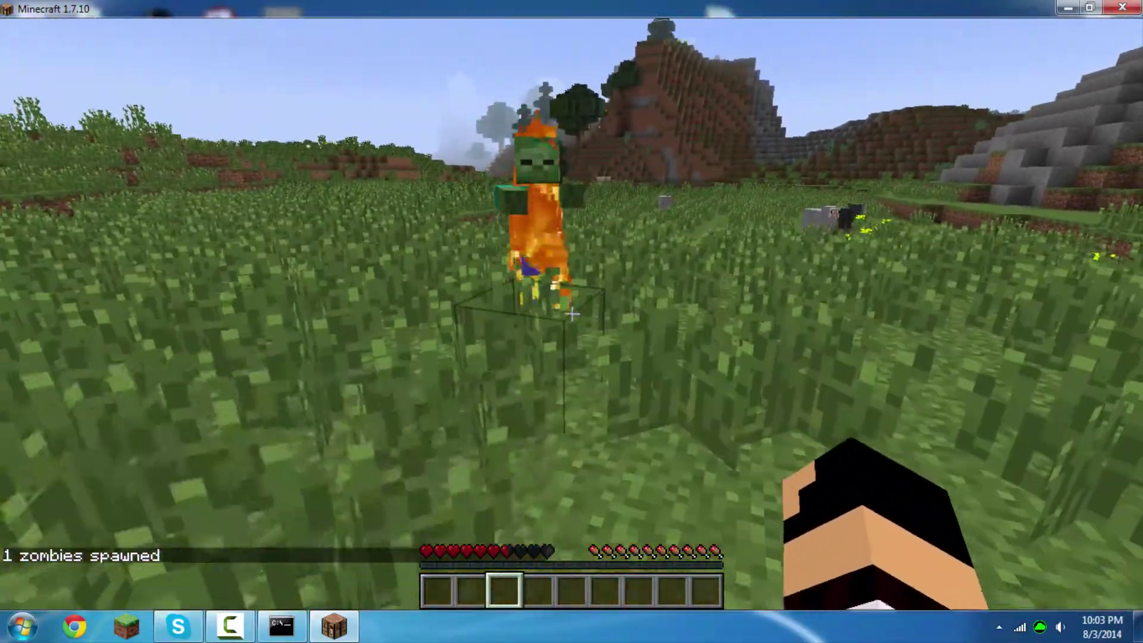
{"action": "type", "text": "l"}
{"action": "key", "text": "Return"}
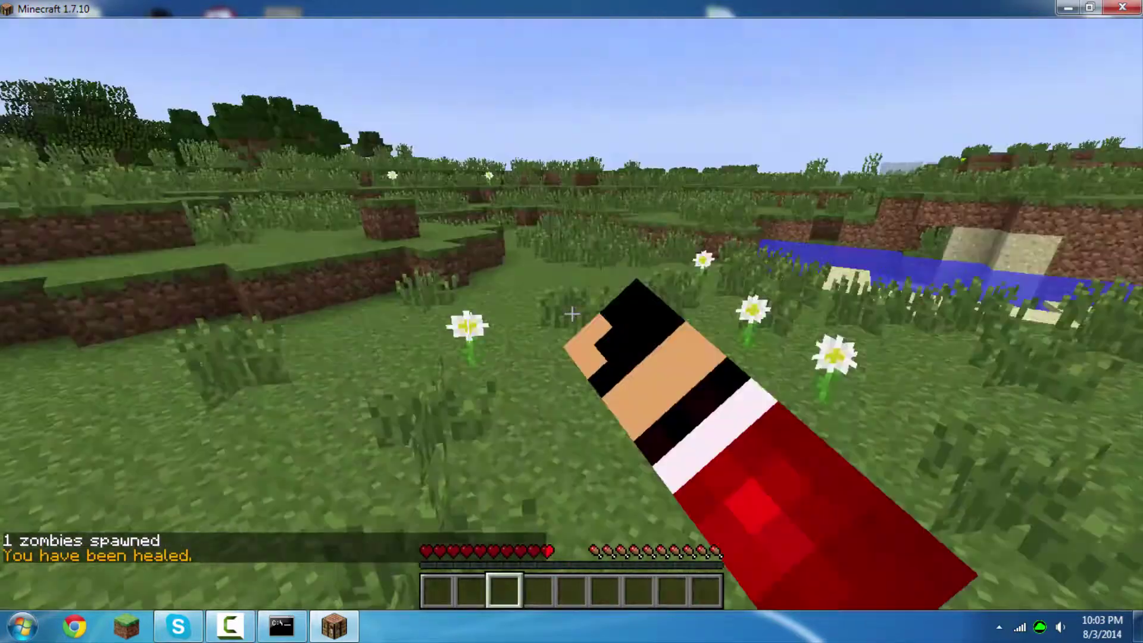
{"action": "type", "text": "/tp"}
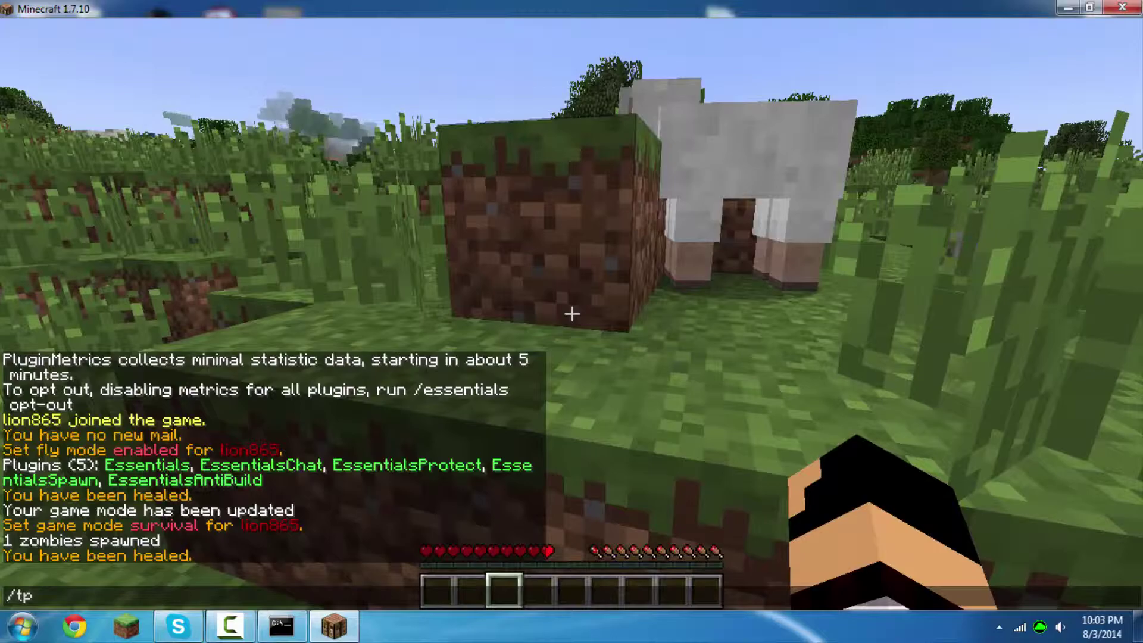
{"action": "key", "text": "Escape"}
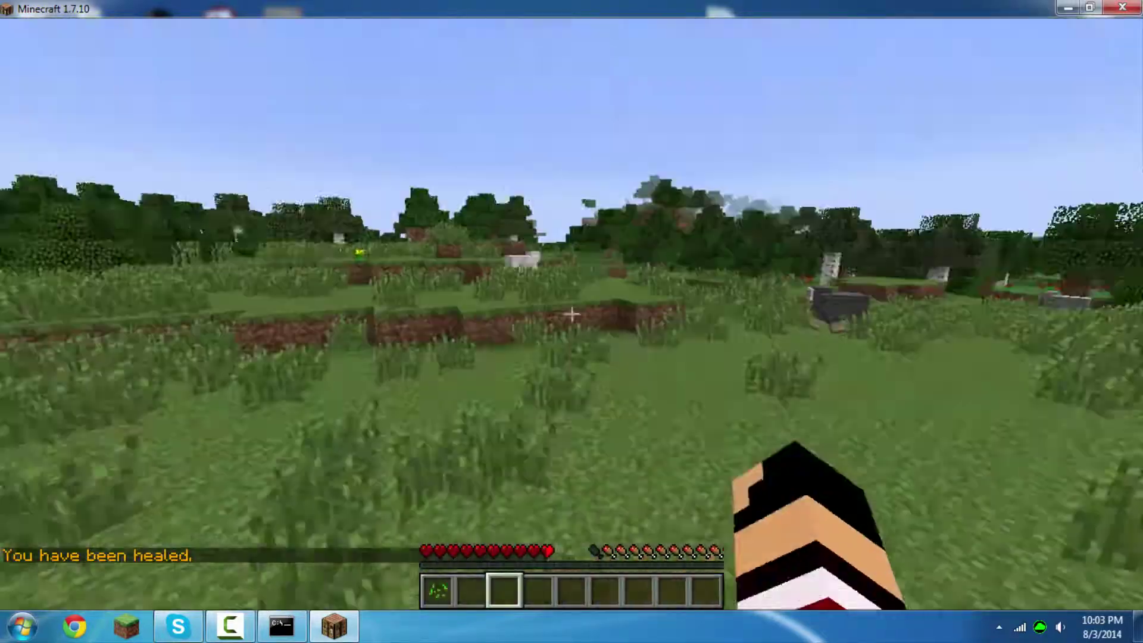
{"action": "left_click", "coordinate": [571, 315]}
Show the general command list with /help and the plugin's own list with /help essentials.
{"action": "key", "text": "t"}
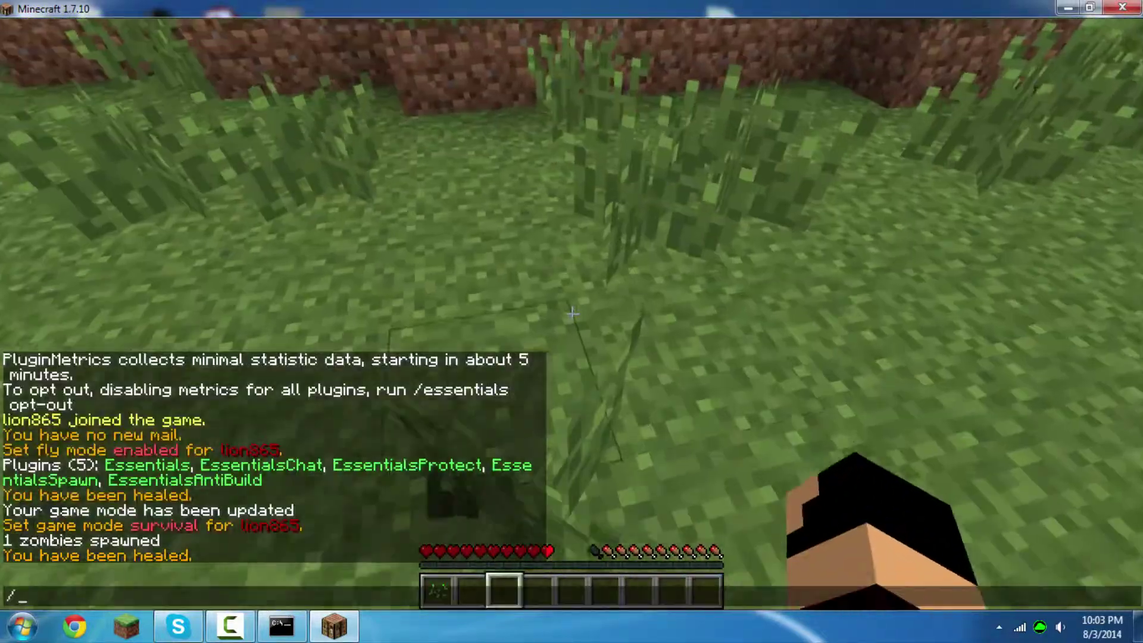
{"action": "key", "text": "Escape"}
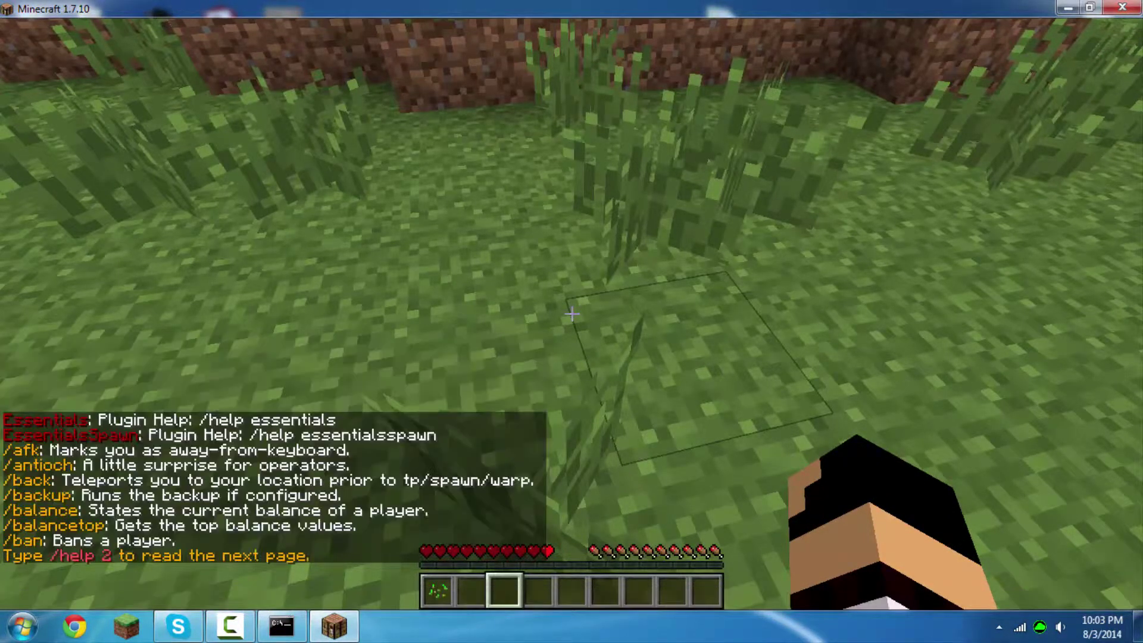
{"action": "type", "text": "/help esse"}
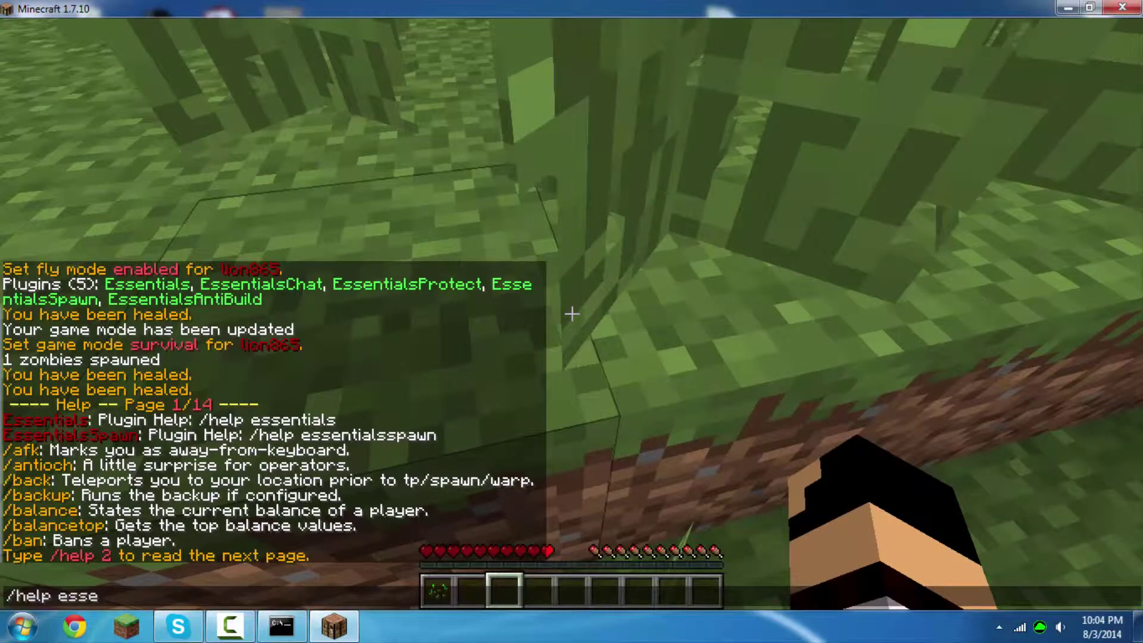
{"action": "type", "text": "ntials"}
{"action": "key", "text": "Return"}
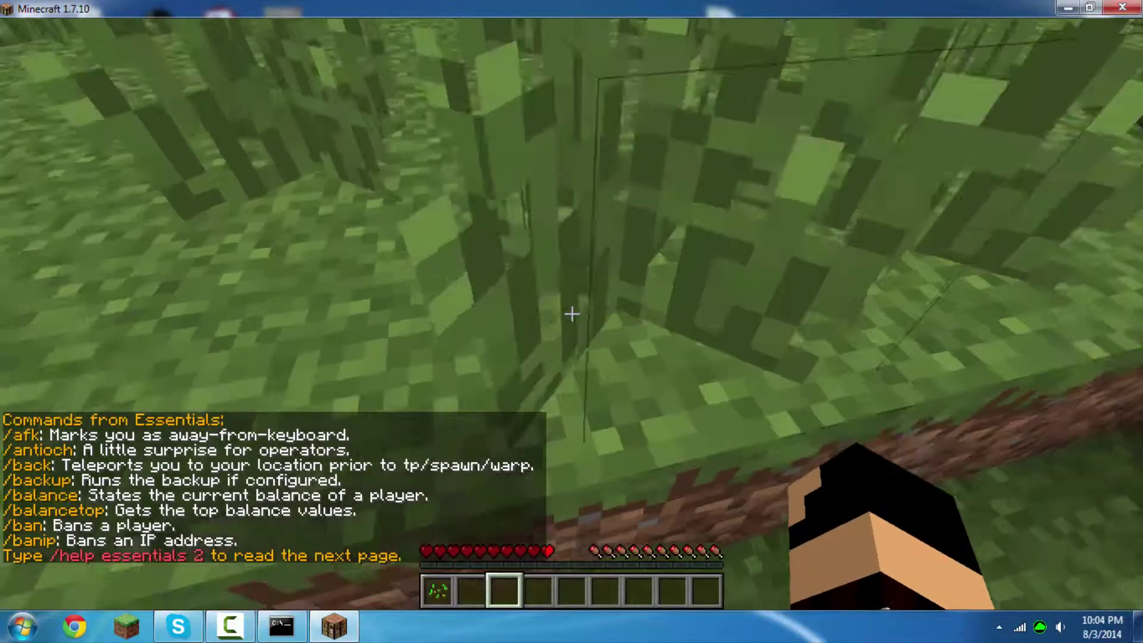
Read pages 2 and 3 of the Essentials command help.
{"action": "key", "text": "t"}
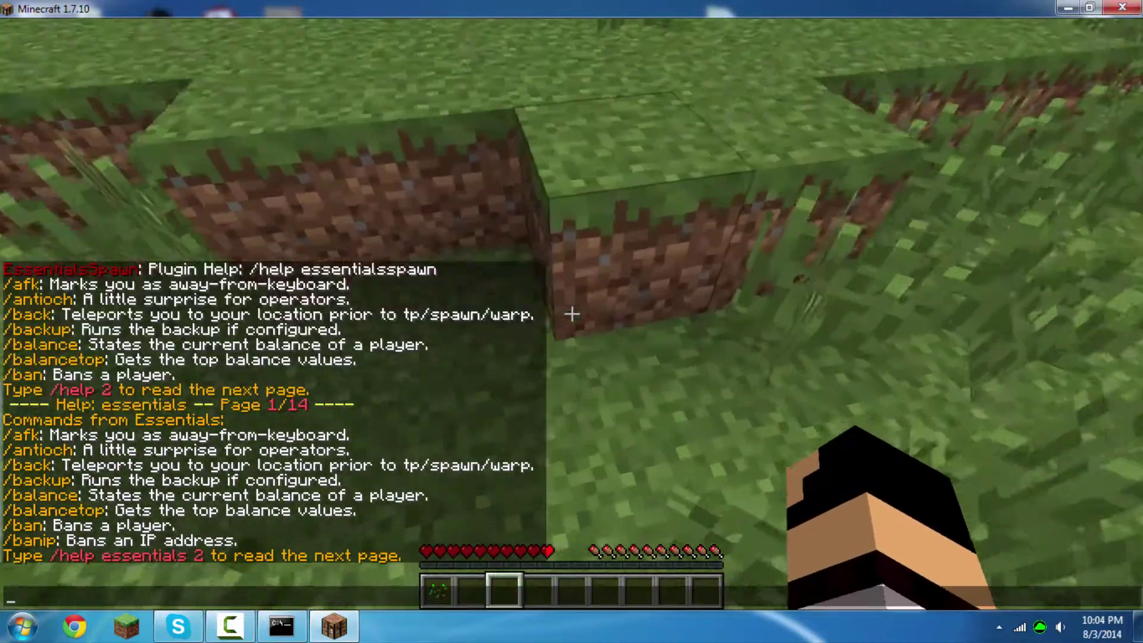
{"action": "key", "text": "Up"}
{"action": "key", "text": "Return"}
{"action": "type", "text": "tials"}
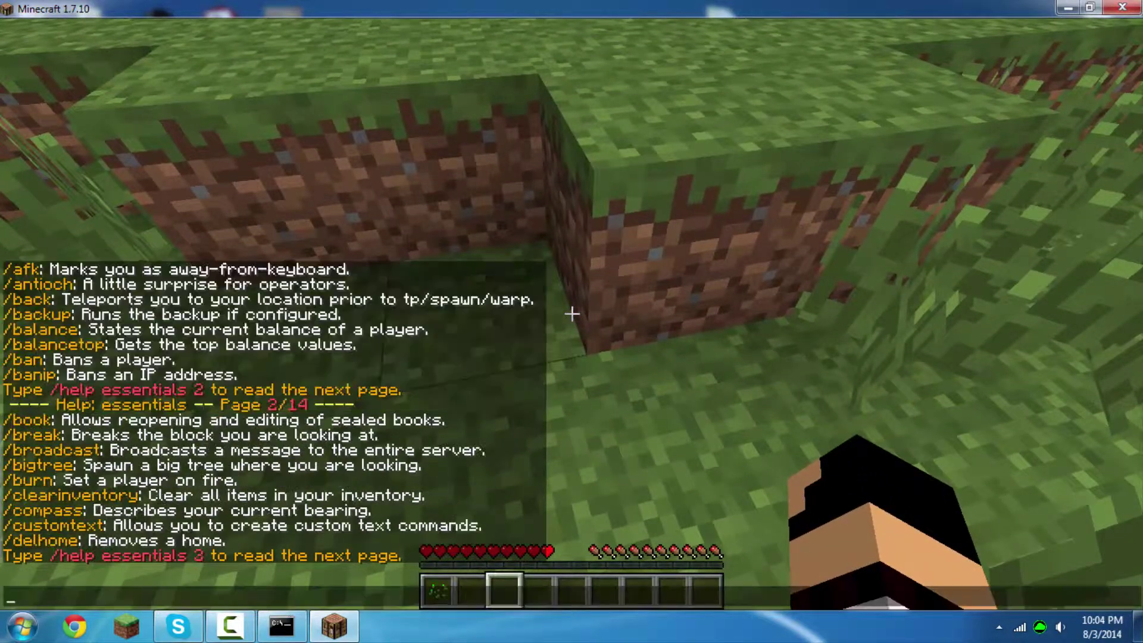
{"action": "type", "text": " 3"}
{"action": "key", "text": "Return"}
Read pages 4, 5 and 6 of the Essentials command help.
{"action": "key", "text": "t"}
{"action": "key", "text": "Up"}
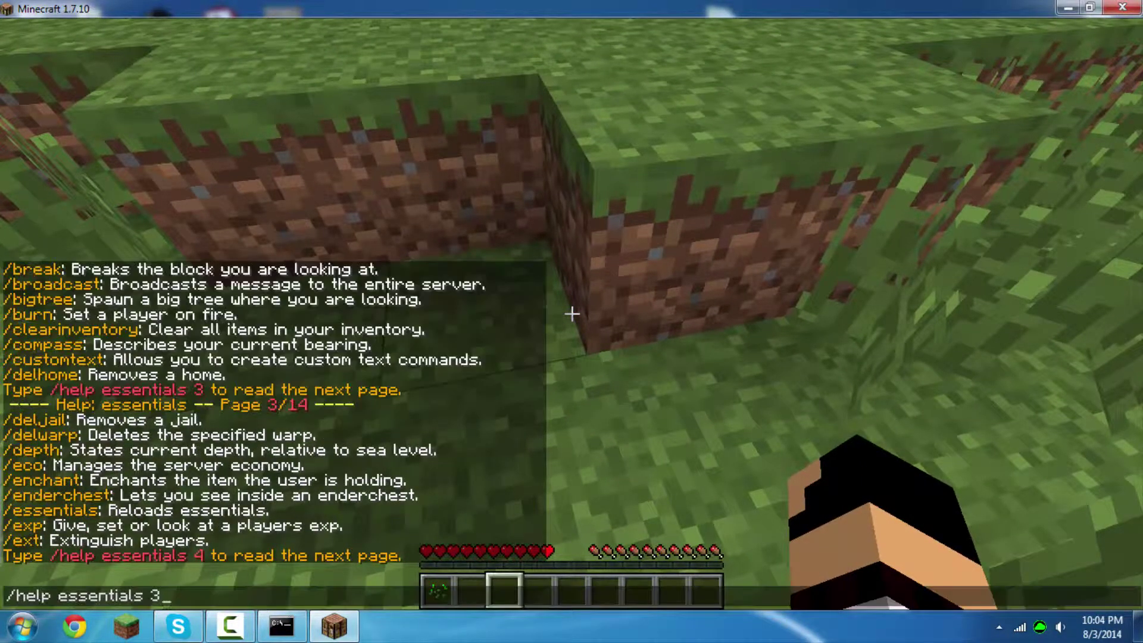
{"action": "type", "text": "4"}
{"action": "key", "text": "Return"}
{"action": "key", "text": "t"}
{"action": "key", "text": "Up"}
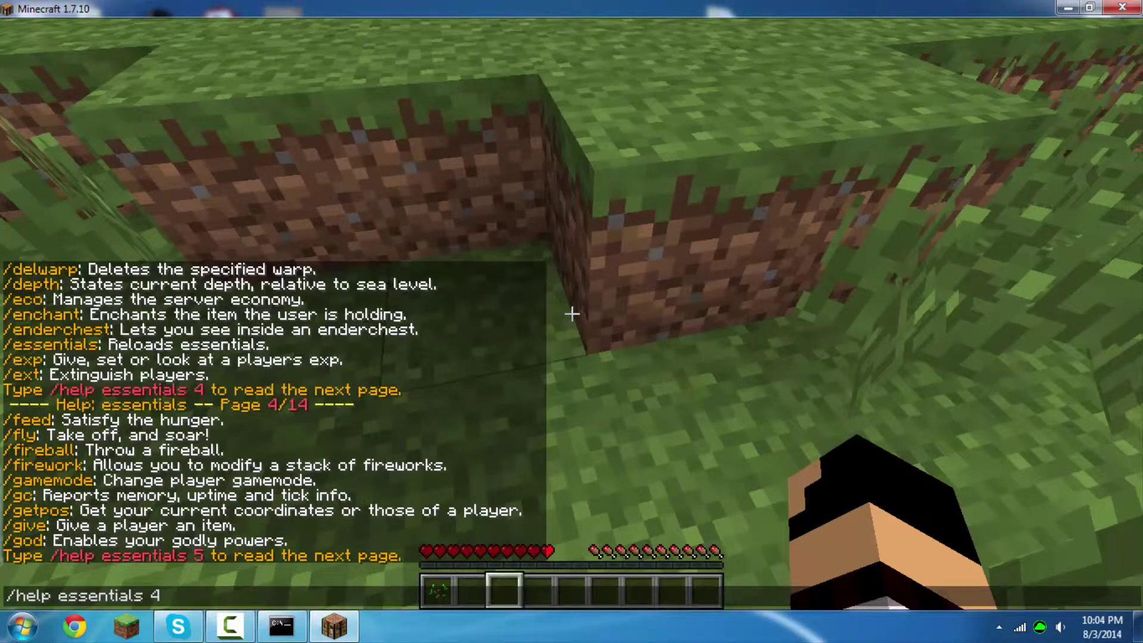
{"action": "type", "text": "5"}
{"action": "key", "text": "Return"}
{"action": "key", "text": "t"}
{"action": "key", "text": "Up"}
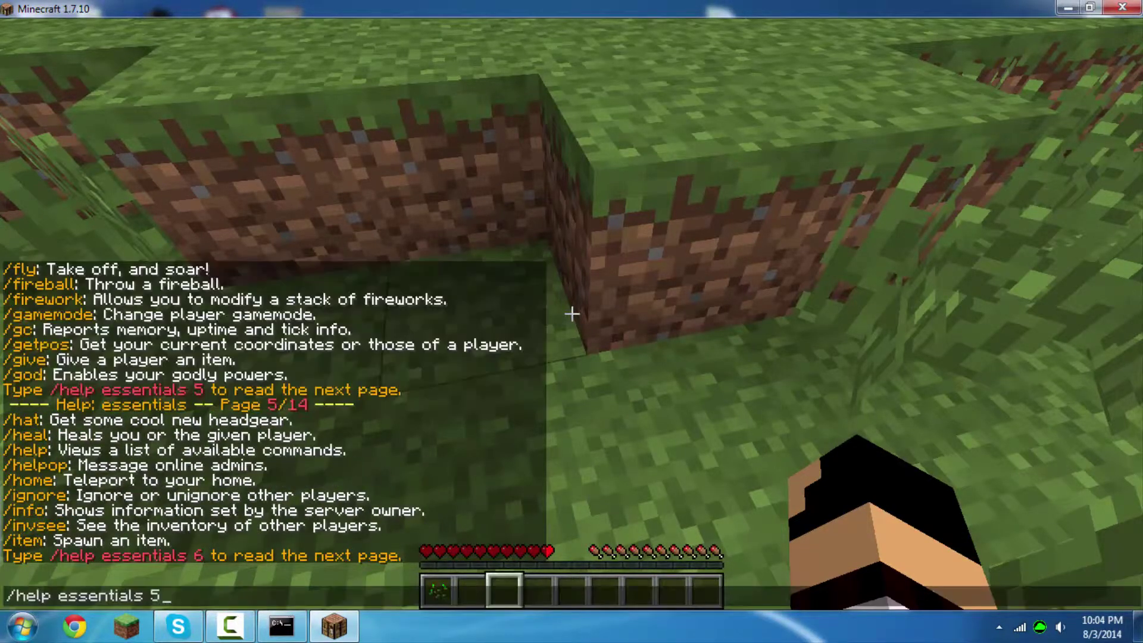
{"action": "type", "text": "6"}
{"action": "key", "text": "Return"}
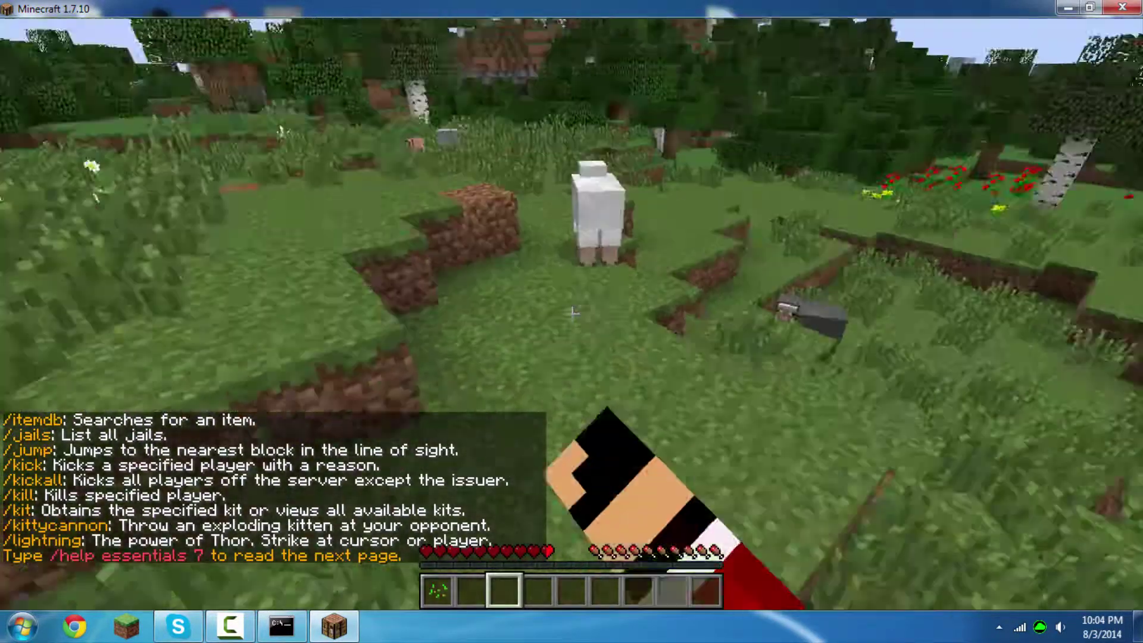
Switch the player to creative mode with the command /gamemode 1.
{"action": "type", "text": "t"}
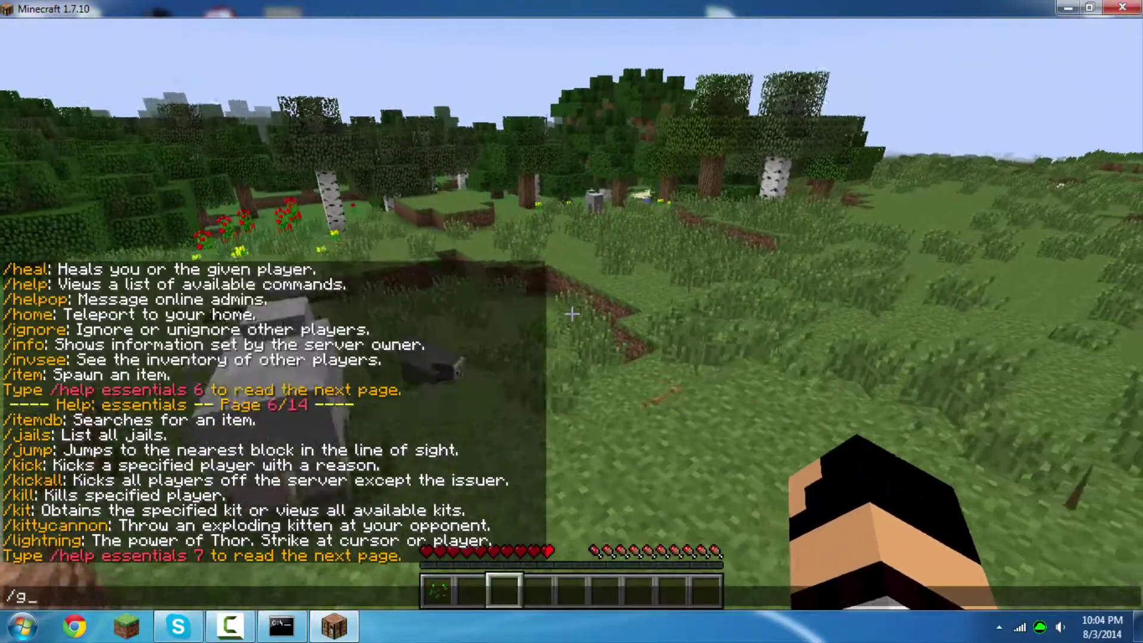
{"action": "type", "text": "/gamemode 1"}
{"action": "key", "text": "Return"}
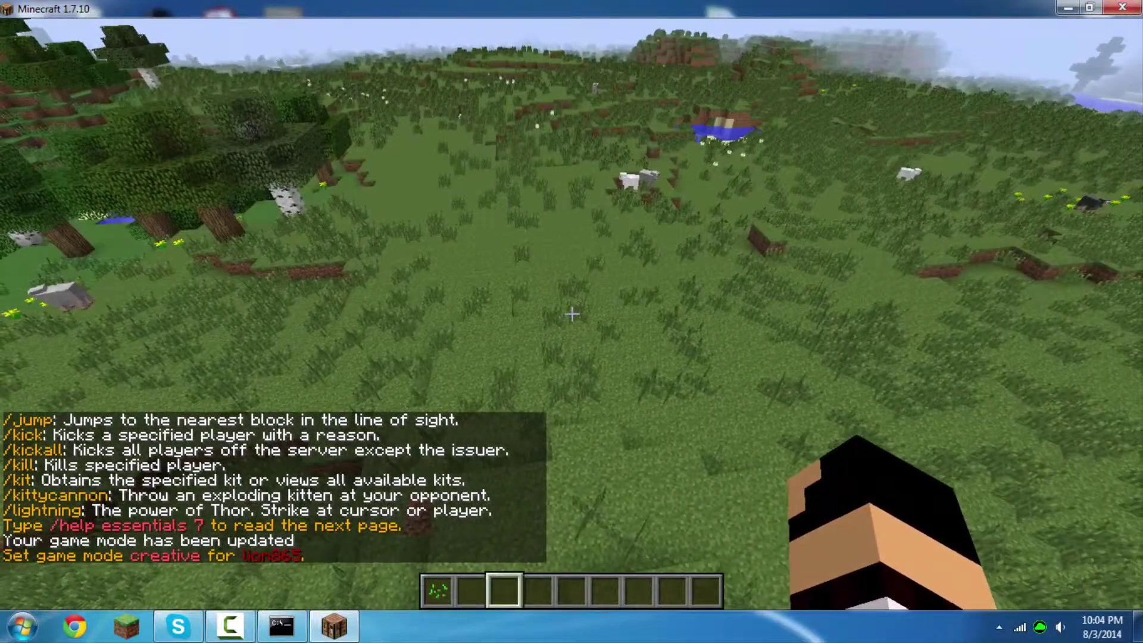
Strike lightning at the spot under the crosshair with the /lightning command.
{"action": "type", "text": "t/l"}
{"action": "key", "text": "BackSpace"}
{"action": "key", "text": "BackSpace"}
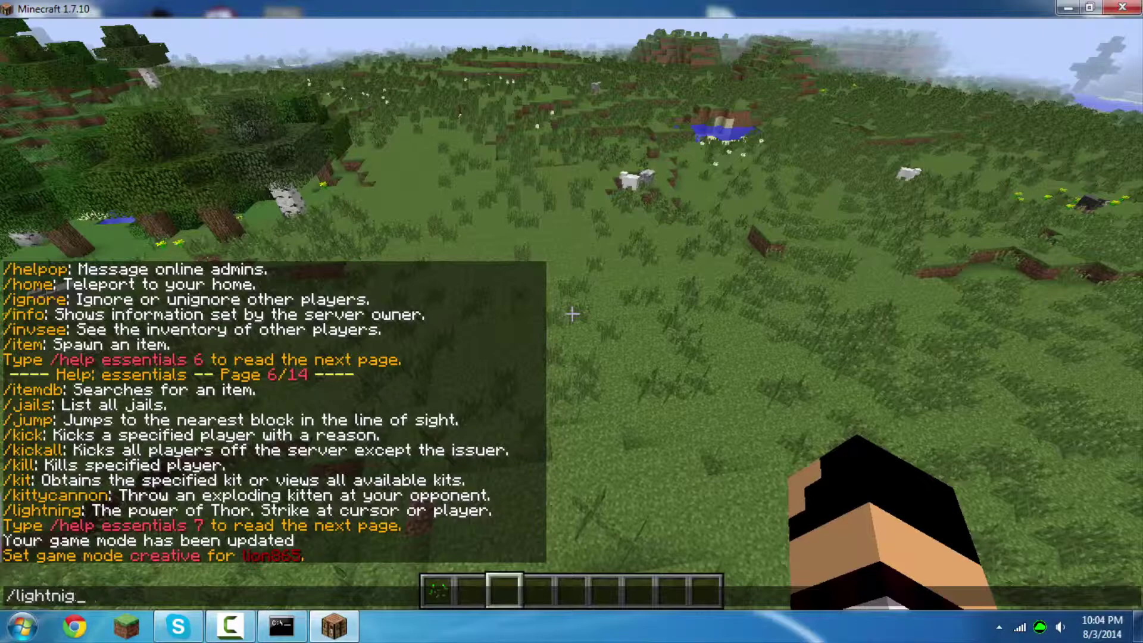
{"action": "key", "text": "BackSpace"}
{"action": "type", "text": "ing"}
{"action": "key", "text": "Return"}
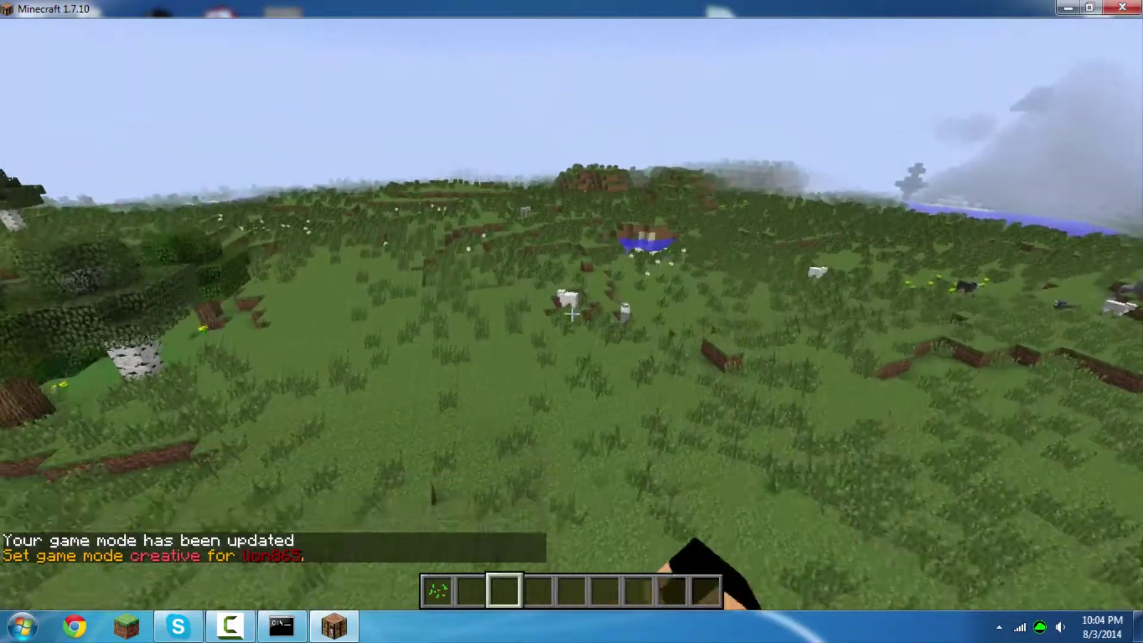
Put a sponge from the creative building blocks into the first hotbar slot and hold it.
{"action": "key", "text": "e"}
{"action": "left_click", "coordinate": [437, 401]}
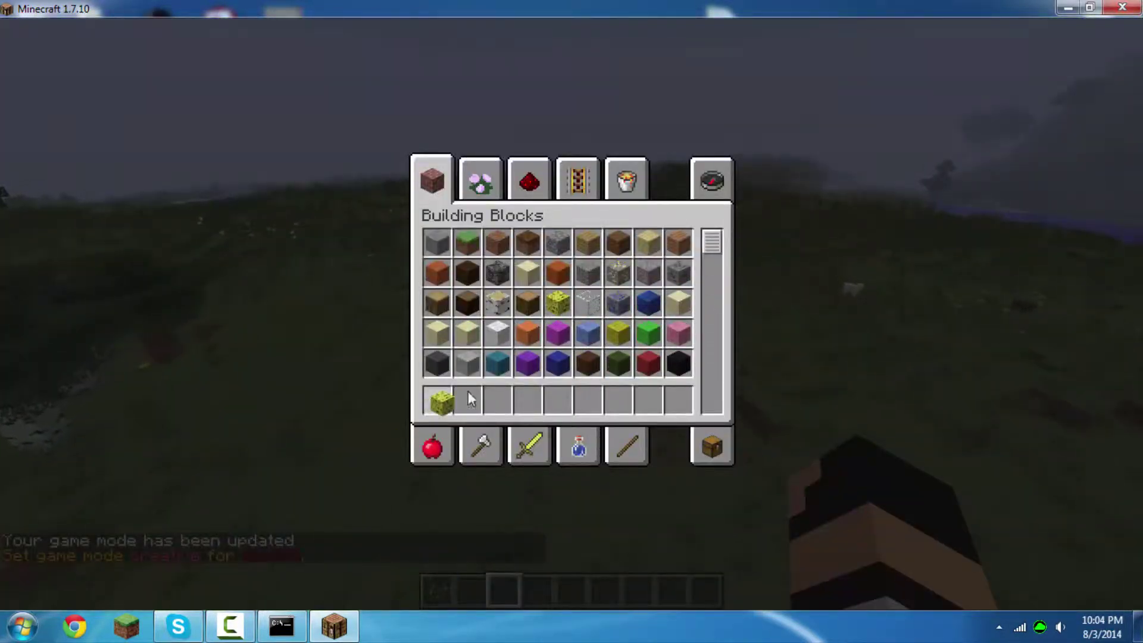
{"action": "key", "text": "e"}
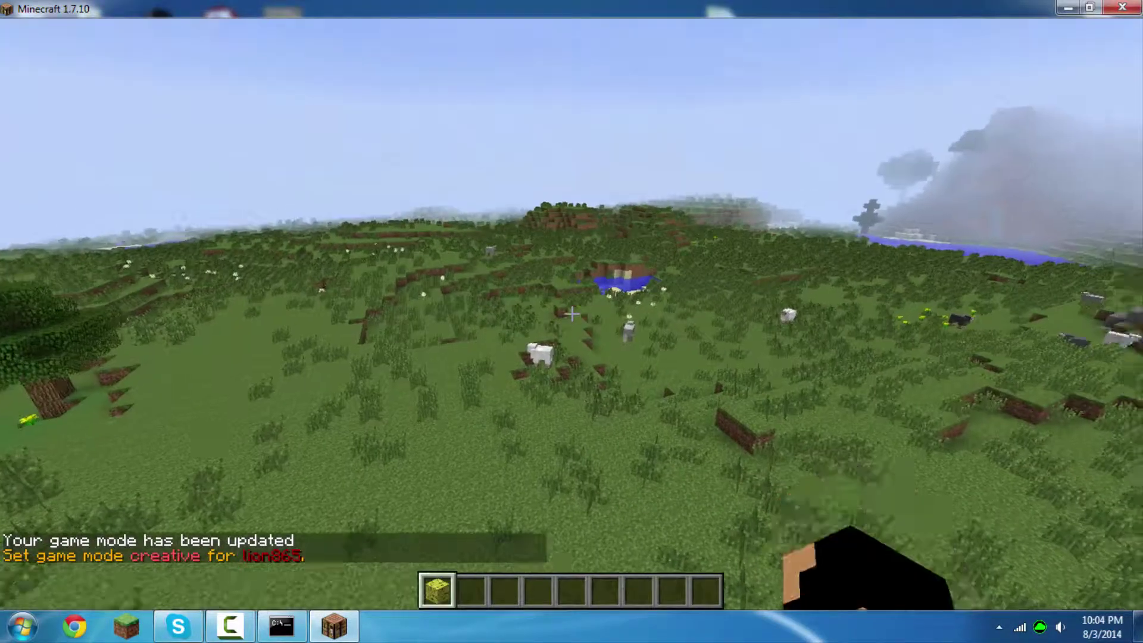
{"action": "key", "text": "1"}
Assign the lightning command to the held sponge with /pt lightning.
{"action": "key", "text": "slash"}
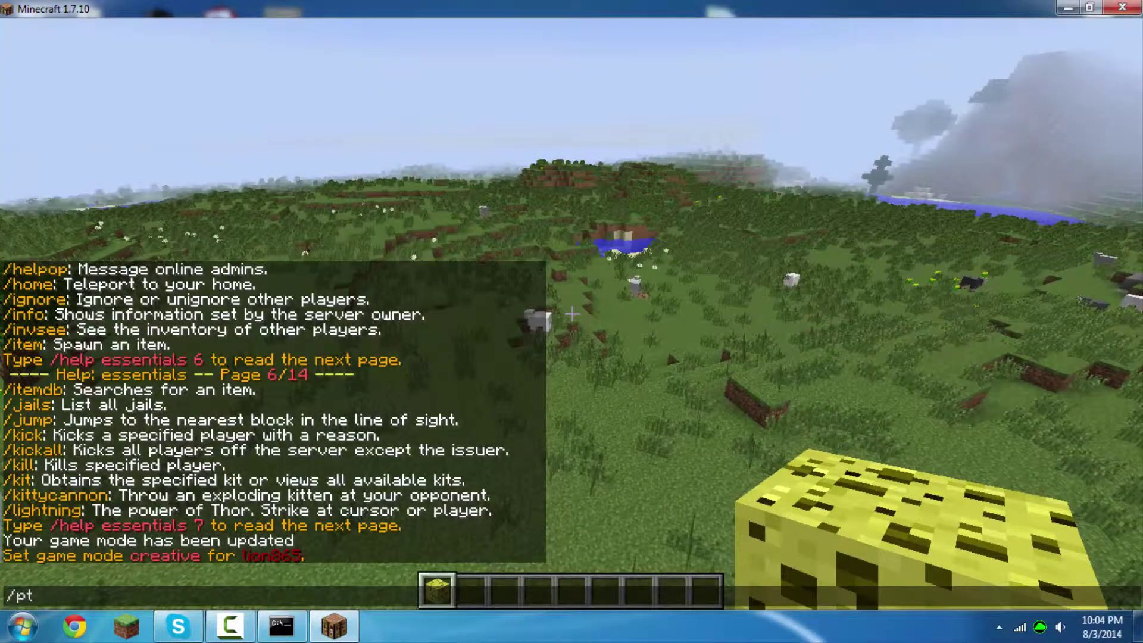
{"action": "type", "text": "pt lightning"}
{"action": "key", "text": "Return"}
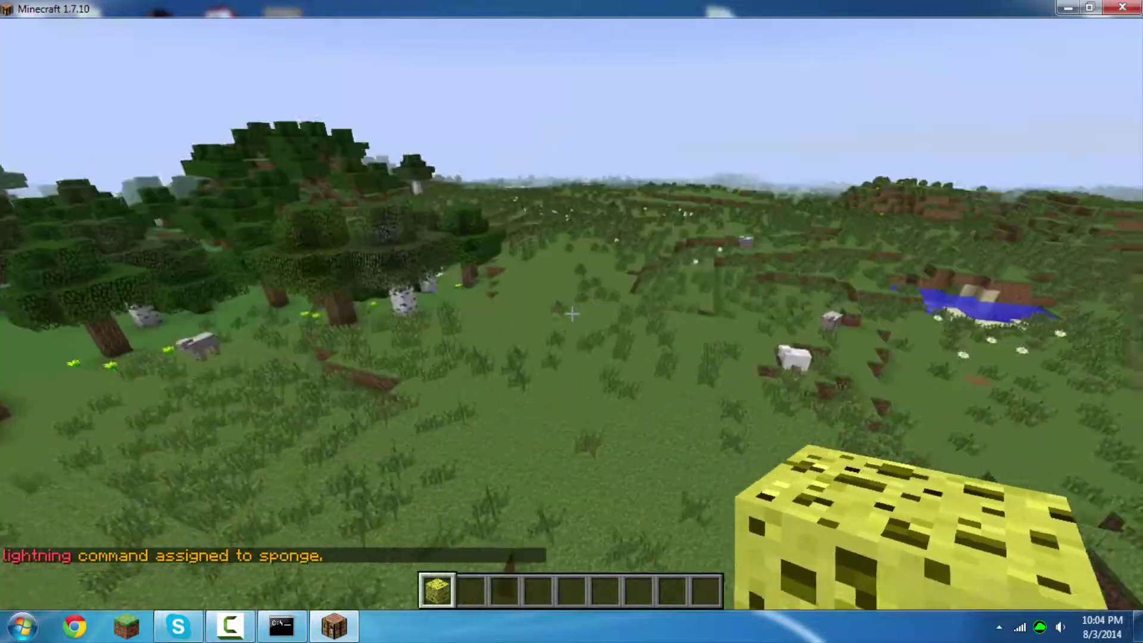
Use the sponge repeatedly to strike lightning on the field, the animals, the forest and the sky around the player.
{"action": "left_click", "coordinate": [572, 314]}
{"action": "left_click", "coordinate": [571, 315]}
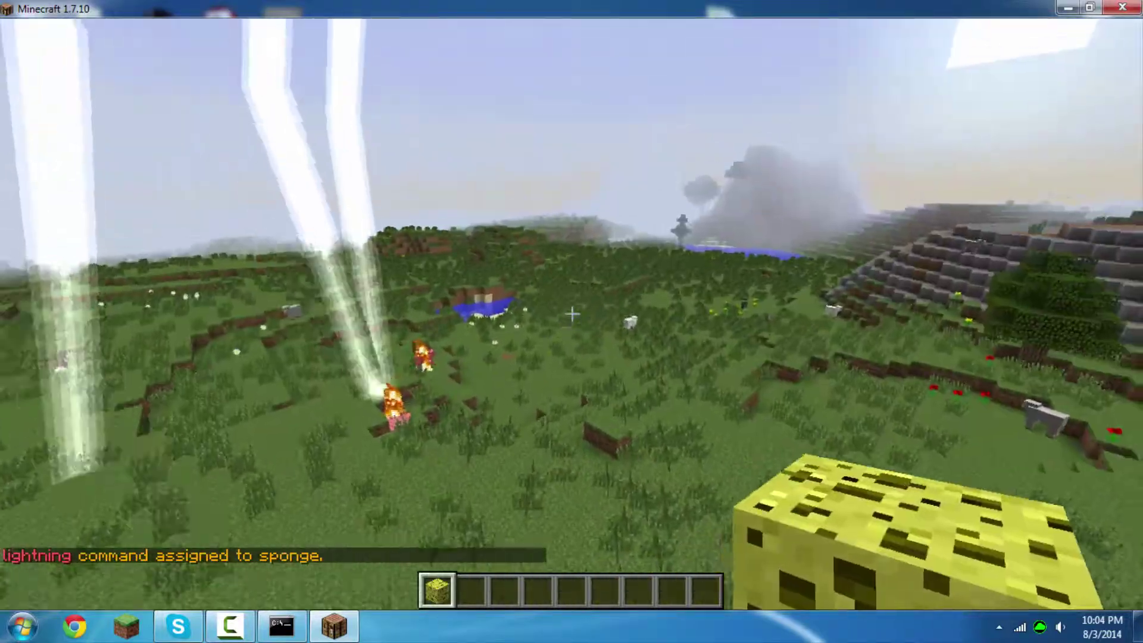
{"action": "left_click", "coordinate": [572, 315]}
{"action": "left_click", "coordinate": [572, 315]}
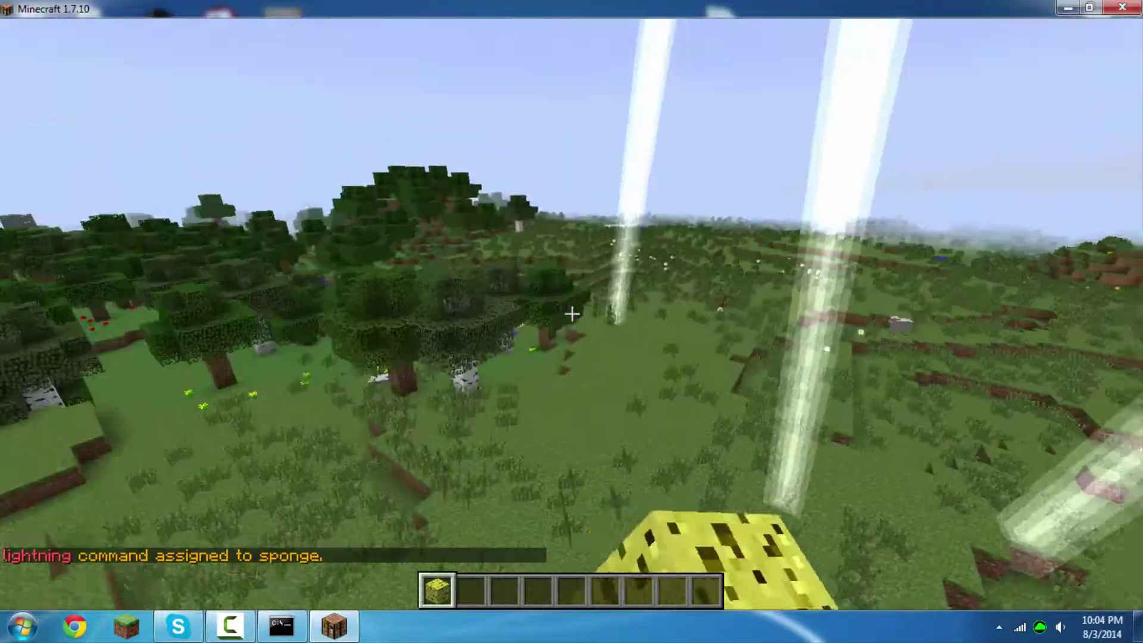
{"action": "left_click", "coordinate": [572, 315]}
{"action": "left_click", "coordinate": [572, 315]}
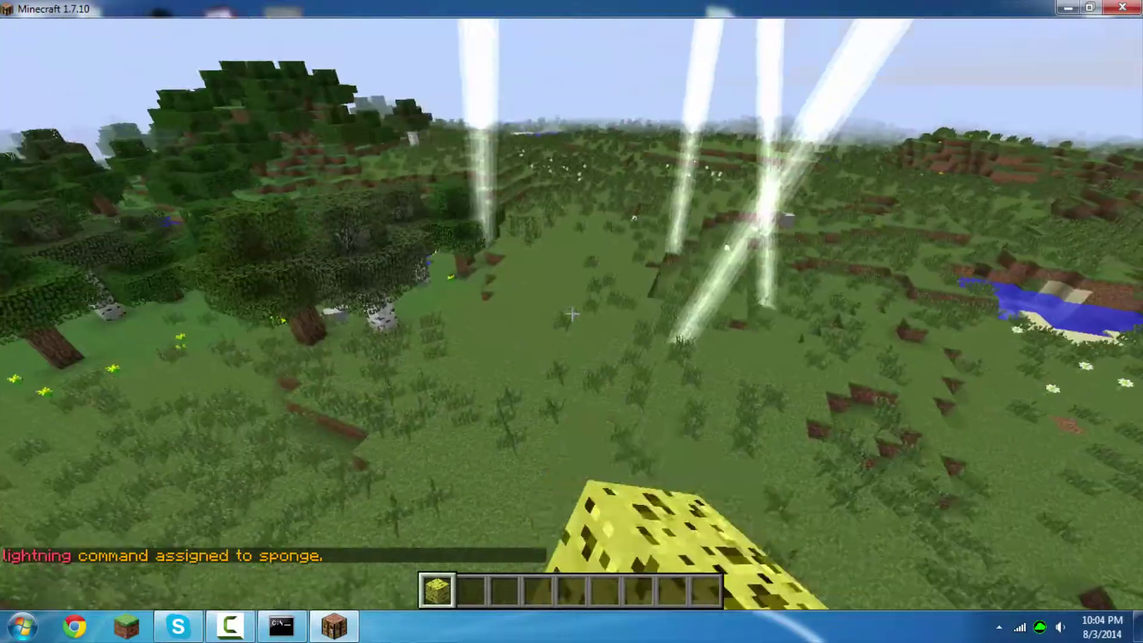
{"action": "left_click", "coordinate": [571, 315]}
{"action": "left_click", "coordinate": [571, 314]}
{"action": "left_click", "coordinate": [572, 315]}
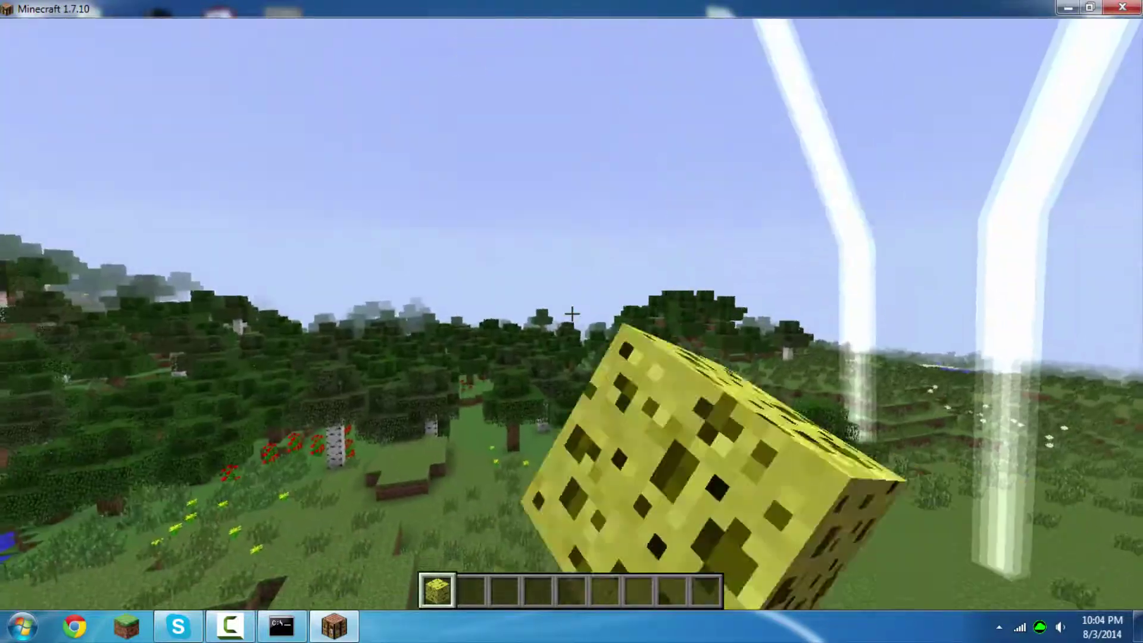
{"action": "left_click", "coordinate": [572, 314]}
{"action": "left_click", "coordinate": [572, 314]}
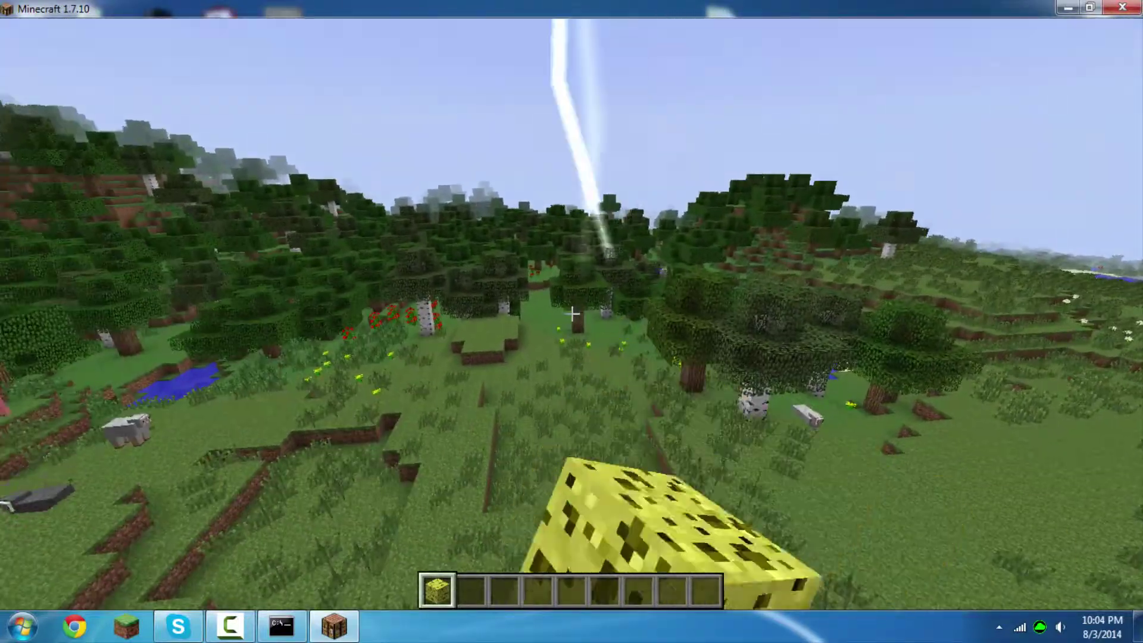
{"action": "left_click", "coordinate": [572, 315]}
{"action": "left_click", "coordinate": [571, 314]}
{"action": "left_click", "coordinate": [572, 315]}
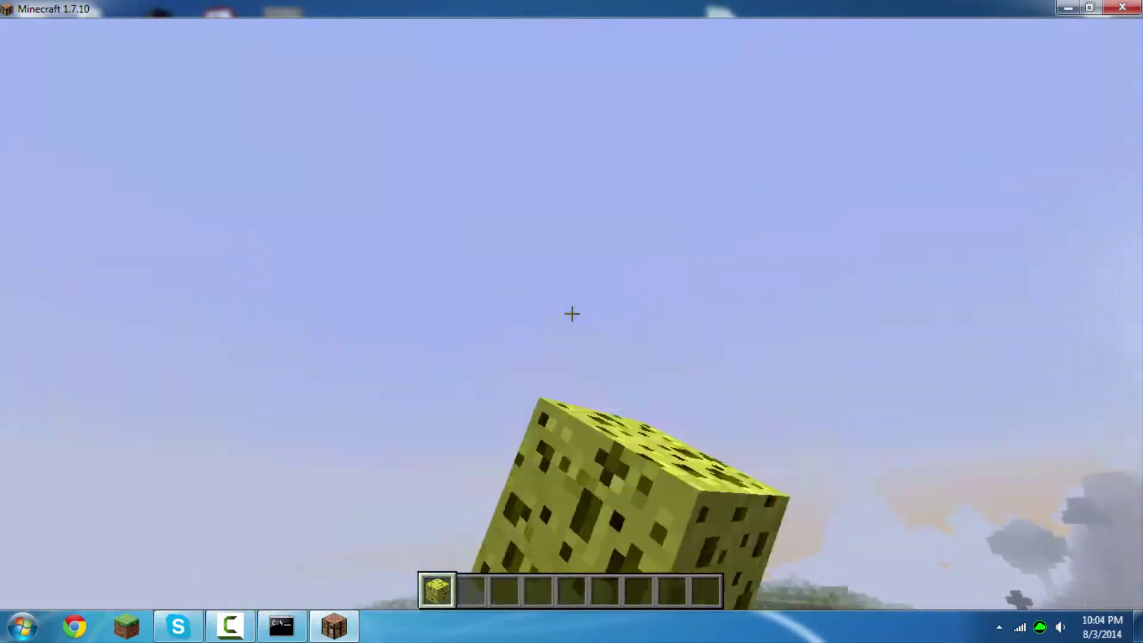
{"action": "left_click", "coordinate": [572, 314]}
{"action": "left_click", "coordinate": [572, 314]}
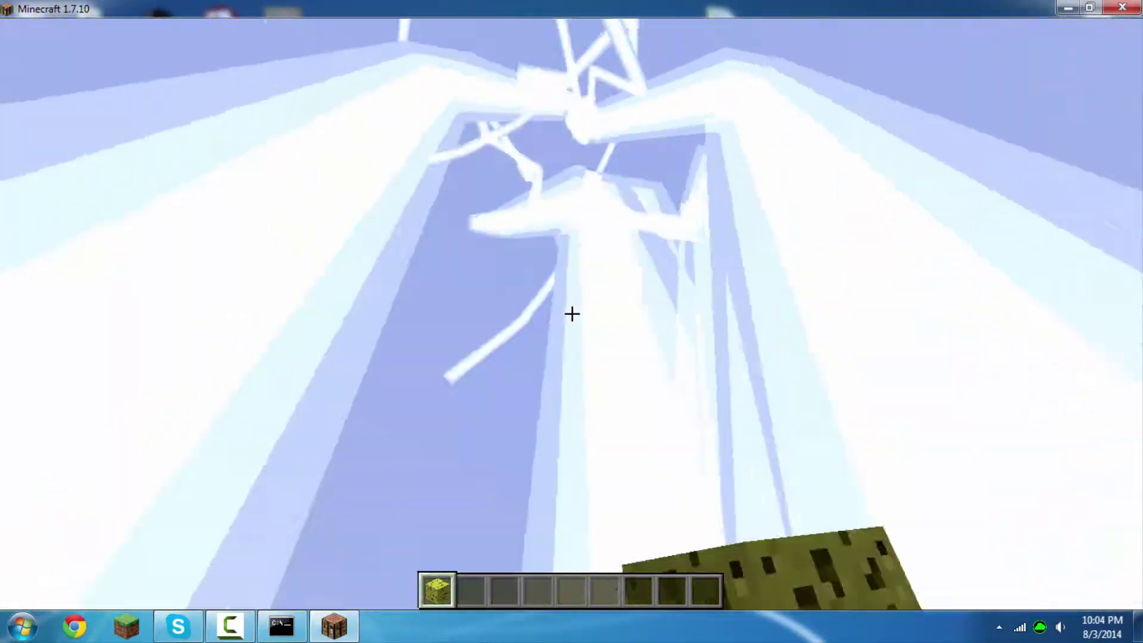
{"action": "left_click", "coordinate": [572, 315]}
{"action": "left_click", "coordinate": [572, 314]}
{"action": "left_click", "coordinate": [572, 314]}
{"action": "left_click", "coordinate": [572, 314]}
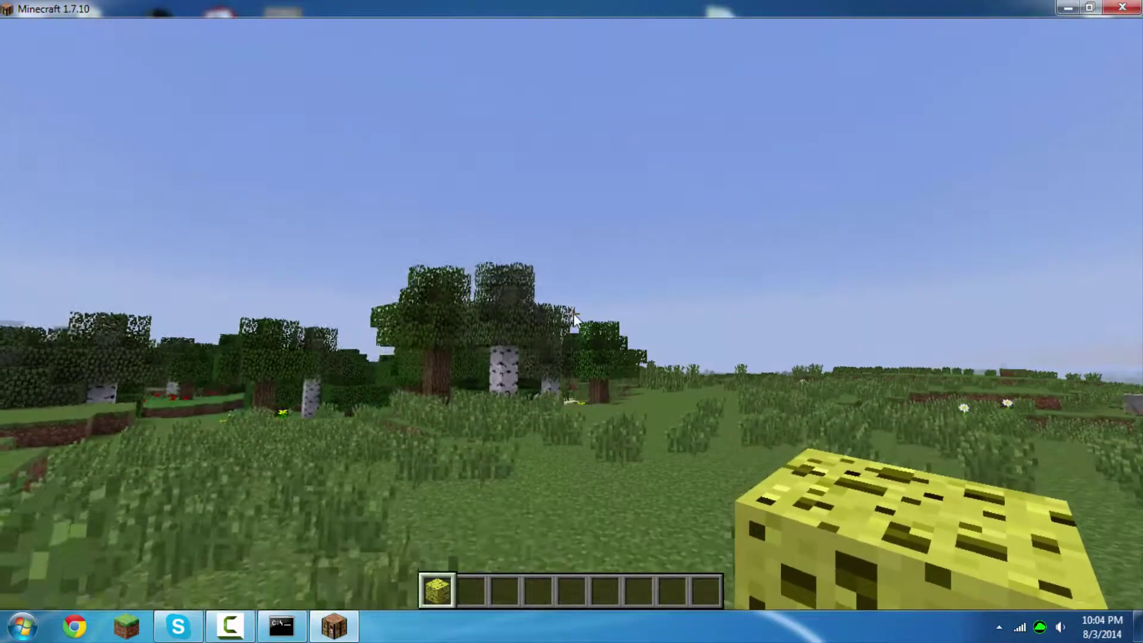
Empty the player's inventory with the /clear command.
{"action": "key", "text": "slash"}
{"action": "type", "text": "clear"}
{"action": "key", "text": "Return"}
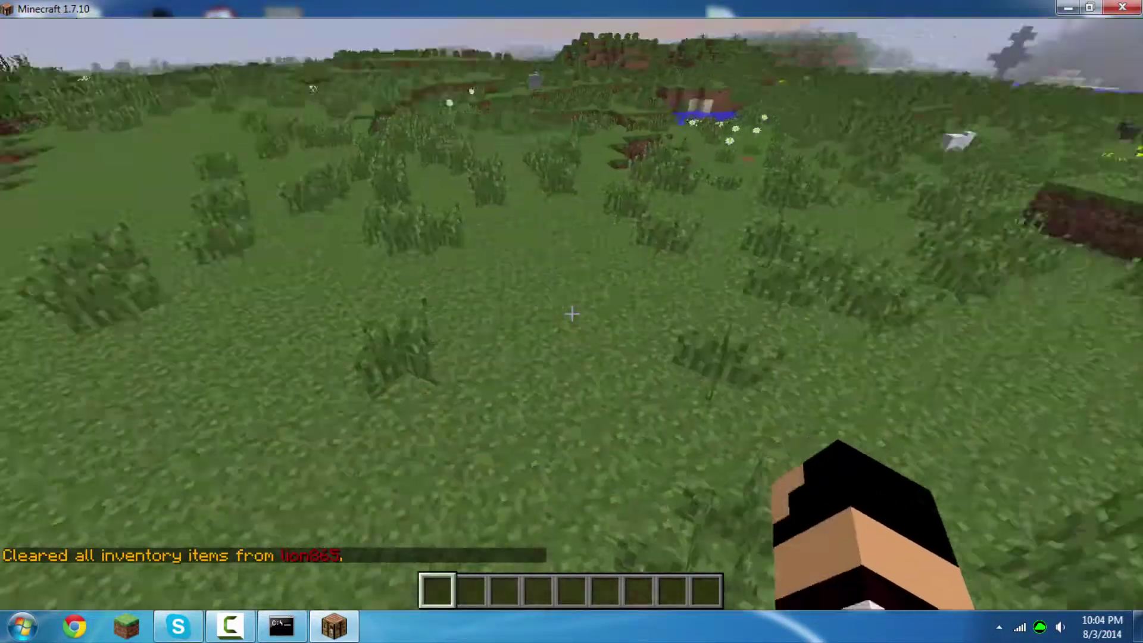
Disconnect from the server and quit Minecraft.
{"action": "key", "text": "Escape"}
{"action": "left_click", "coordinate": [655, 356]}
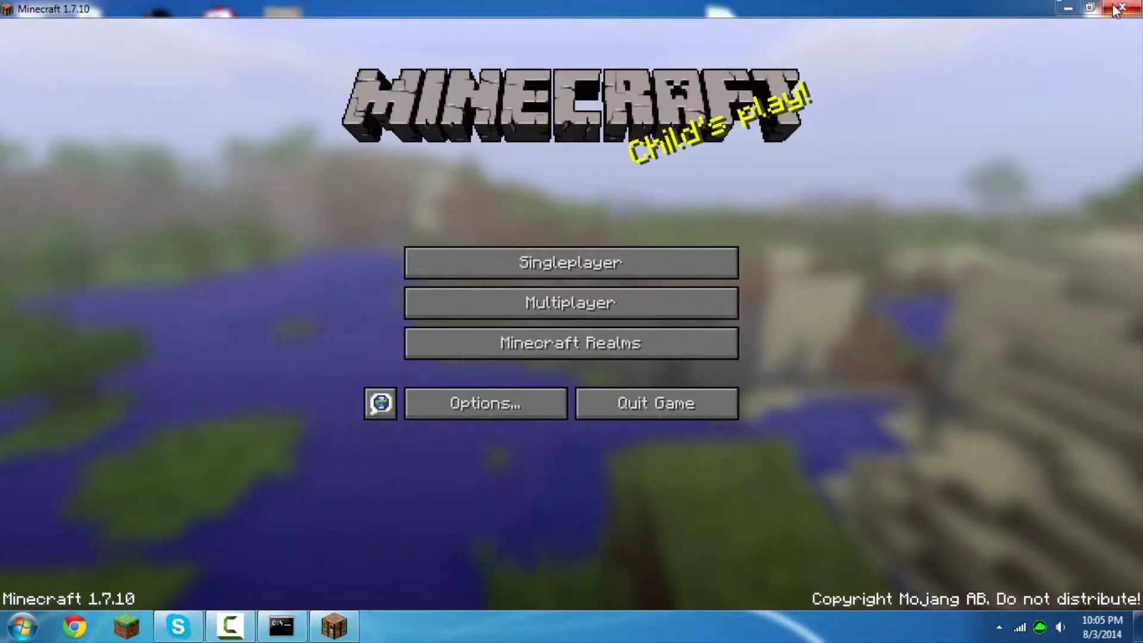
{"action": "key", "text": "alt+F4"}
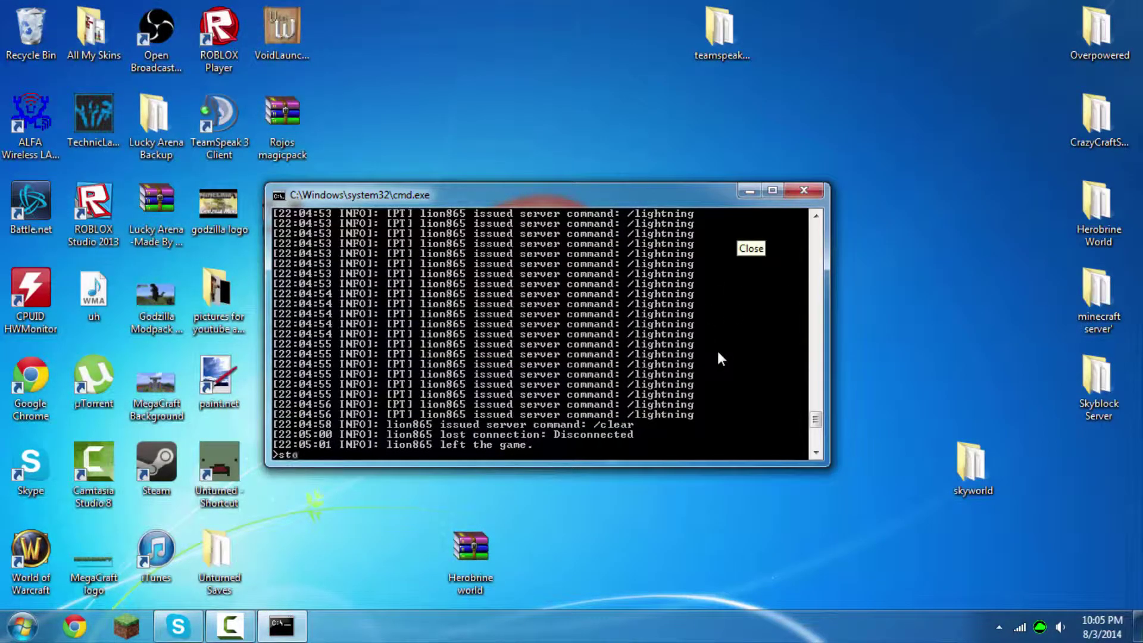
Shut down the server with the stop command and close its console window.
{"action": "key", "text": "Return"}
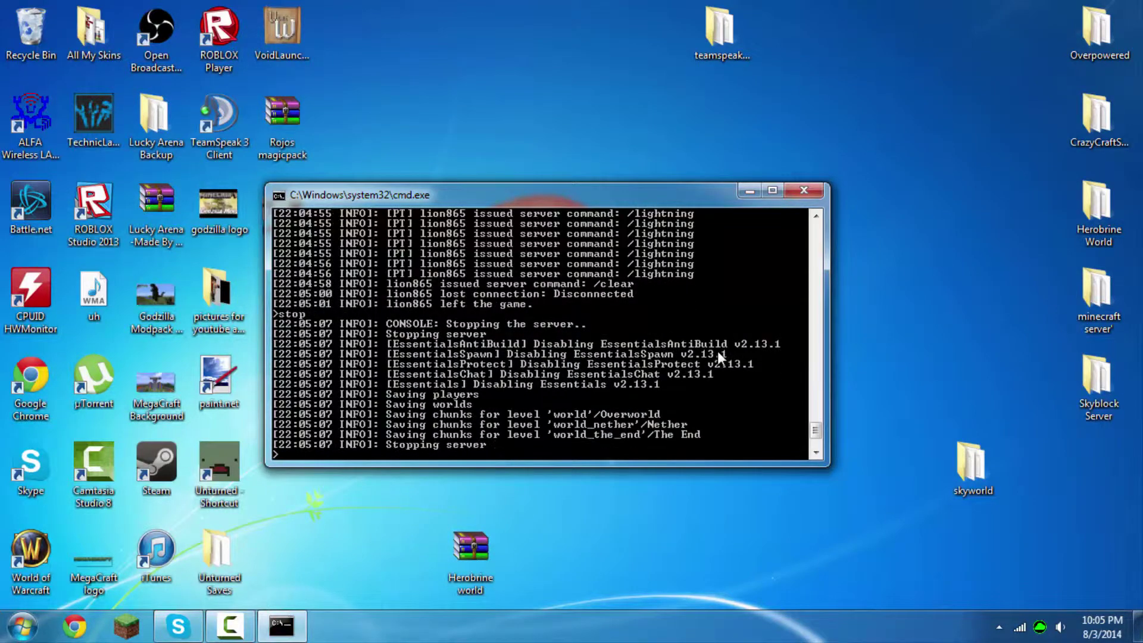
{"action": "key", "text": "Return"}
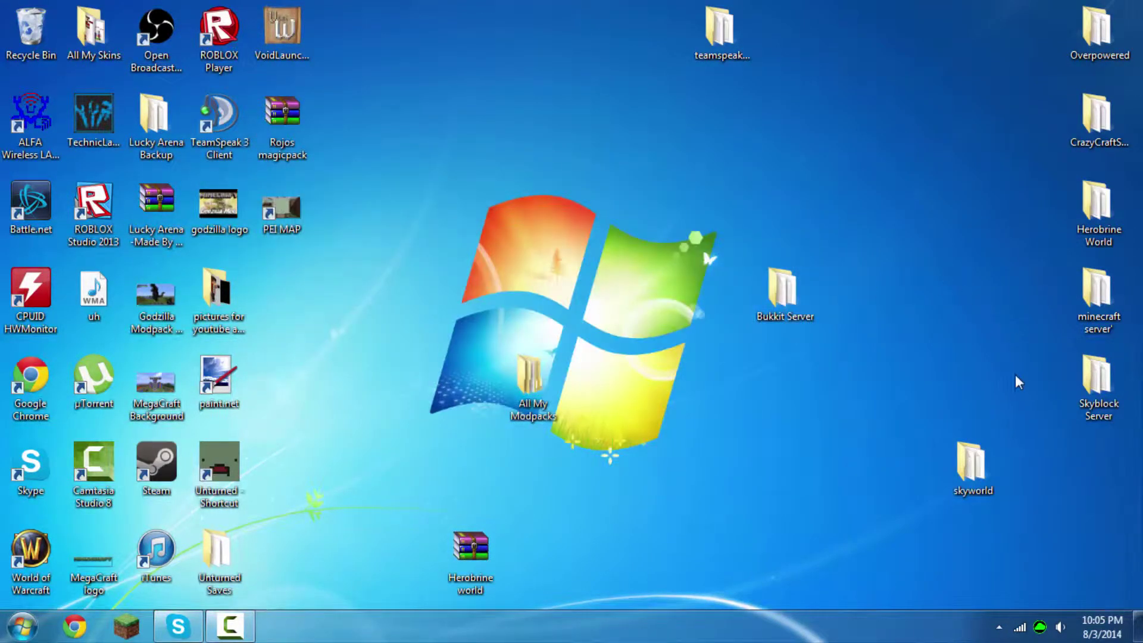
Open the Bukkit Server folder from the desktop.
{"action": "double_click", "coordinate": [1099, 390]}
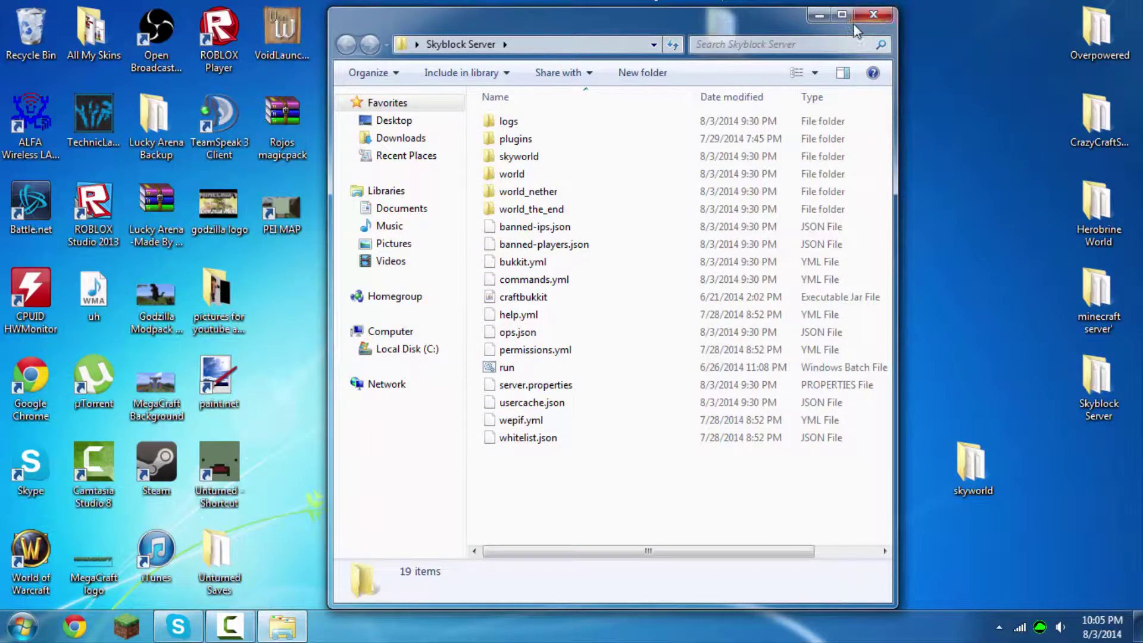
{"action": "left_click", "coordinate": [873, 15]}
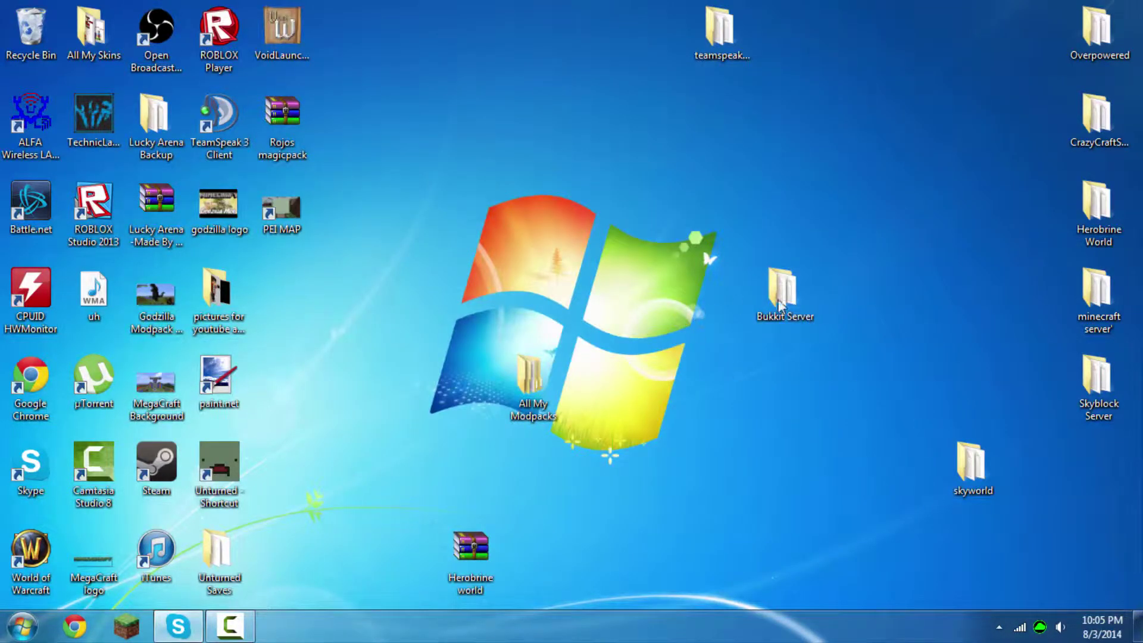
{"action": "double_click", "coordinate": [781, 295]}
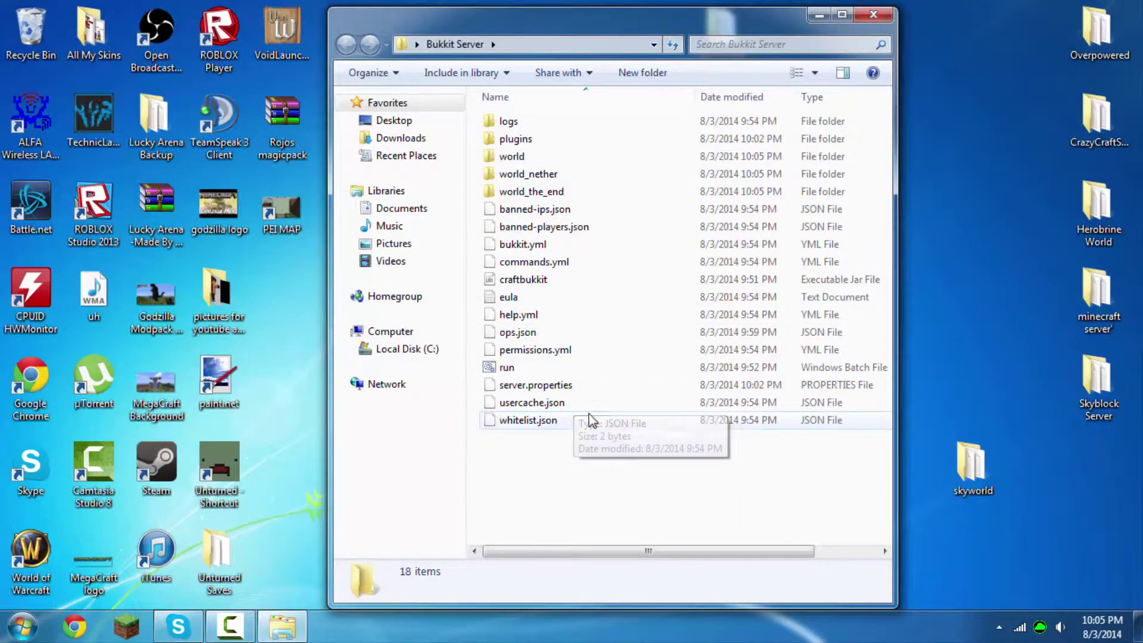
Launch Notepad beside the folder window, load server.properties into it and maximize the editor.
{"action": "left_click", "coordinate": [23, 626]}
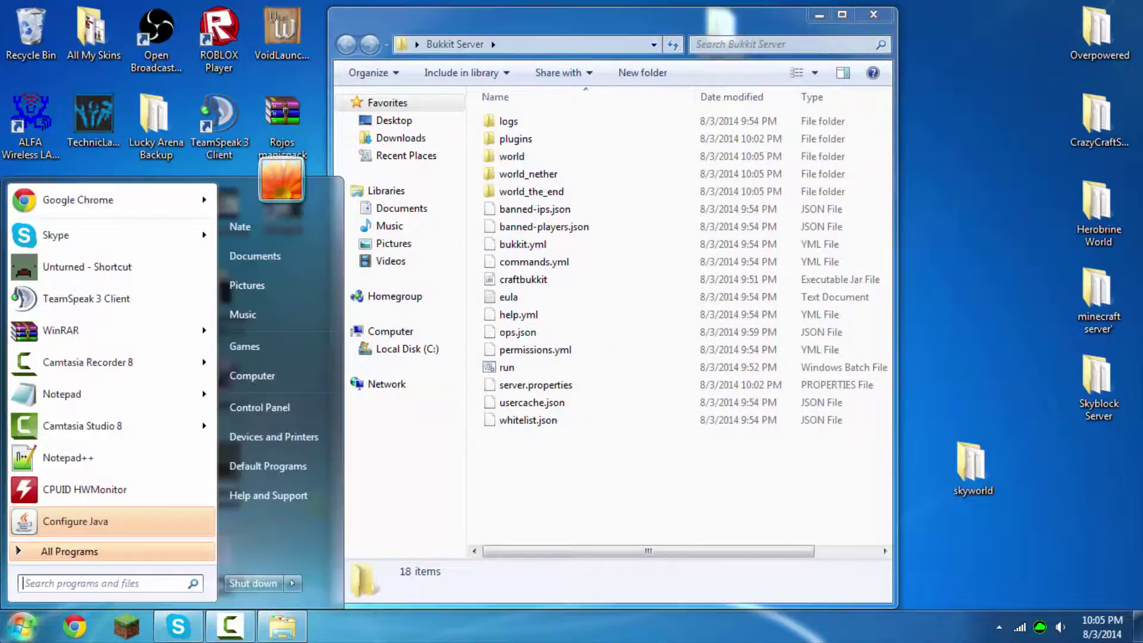
{"action": "type", "text": "notepad"}
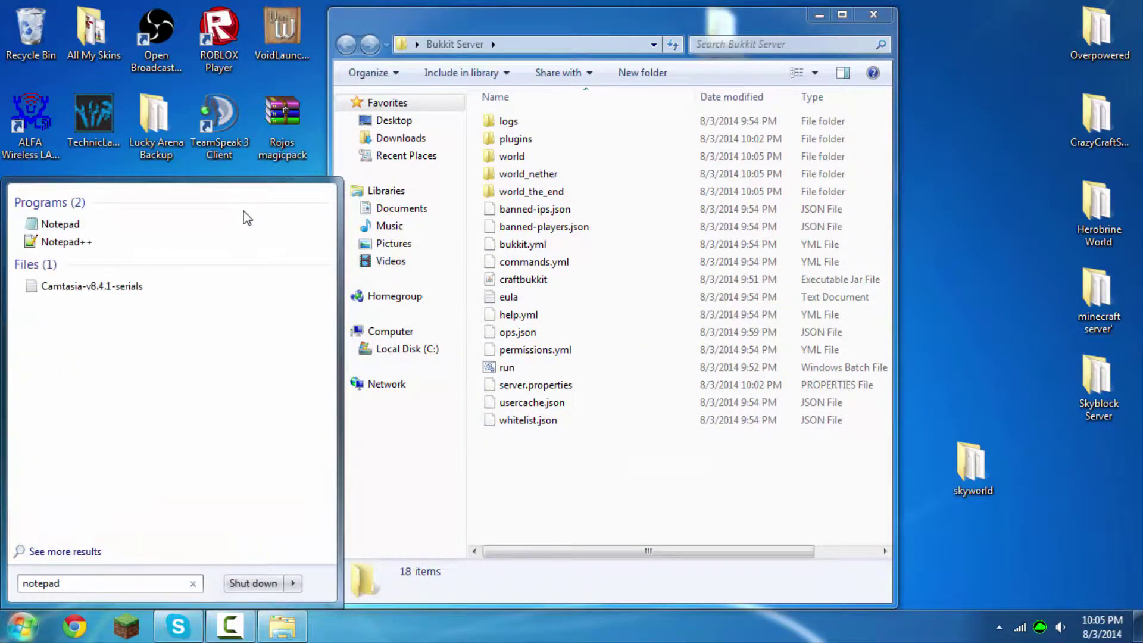
{"action": "left_click", "coordinate": [268, 226]}
{"action": "left_click_drag", "start_coordinate": [683, 107], "coordinate": [1142, 125]}
{"action": "left_click_drag", "start_coordinate": [505, 16], "coordinate": [1, 18]}
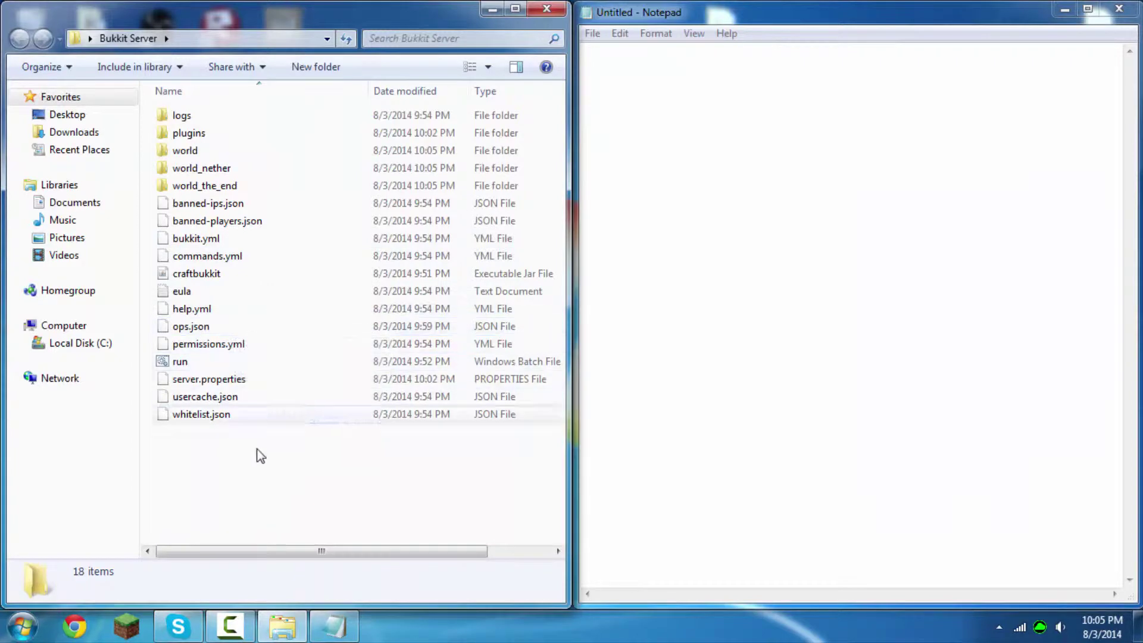
{"action": "left_click_drag", "start_coordinate": [237, 380], "coordinate": [861, 274]}
{"action": "left_click", "coordinate": [1088, 10]}
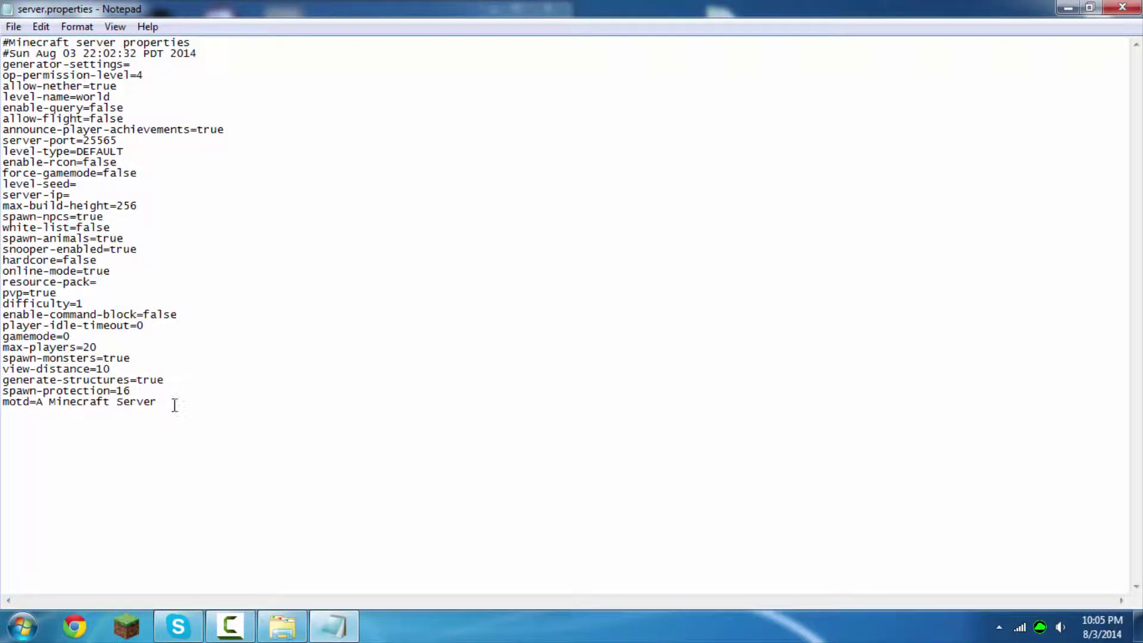
Replace the motd value in server.properties with "yolo my name is cool and im a beast".
{"action": "left_click", "coordinate": [44, 405], "text": "shift"}
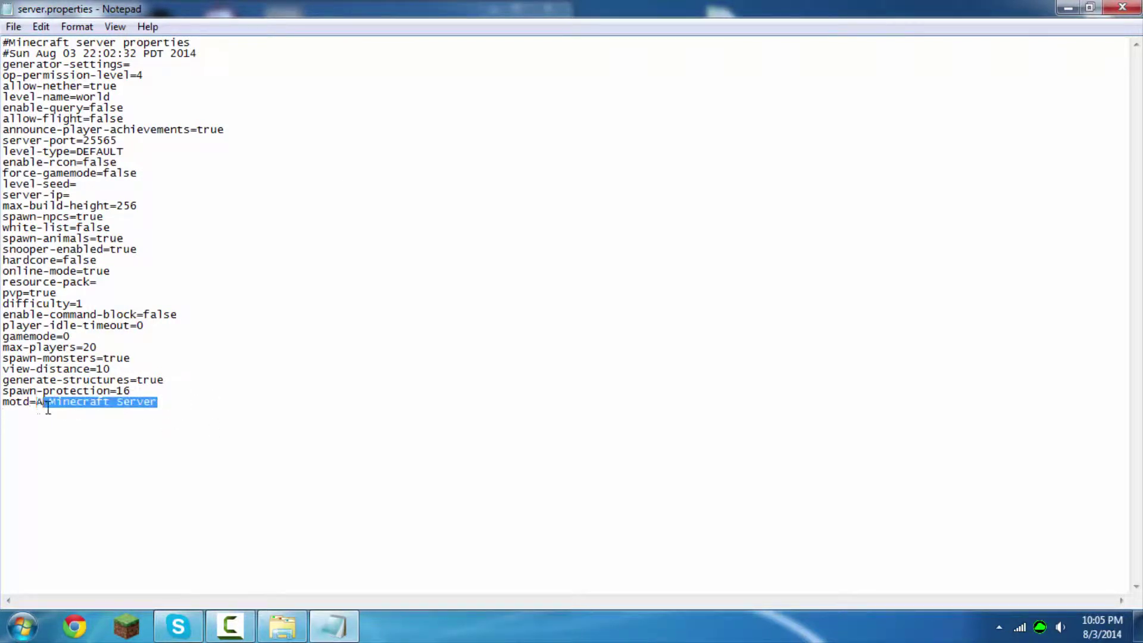
{"action": "key", "text": "BackSpace"}
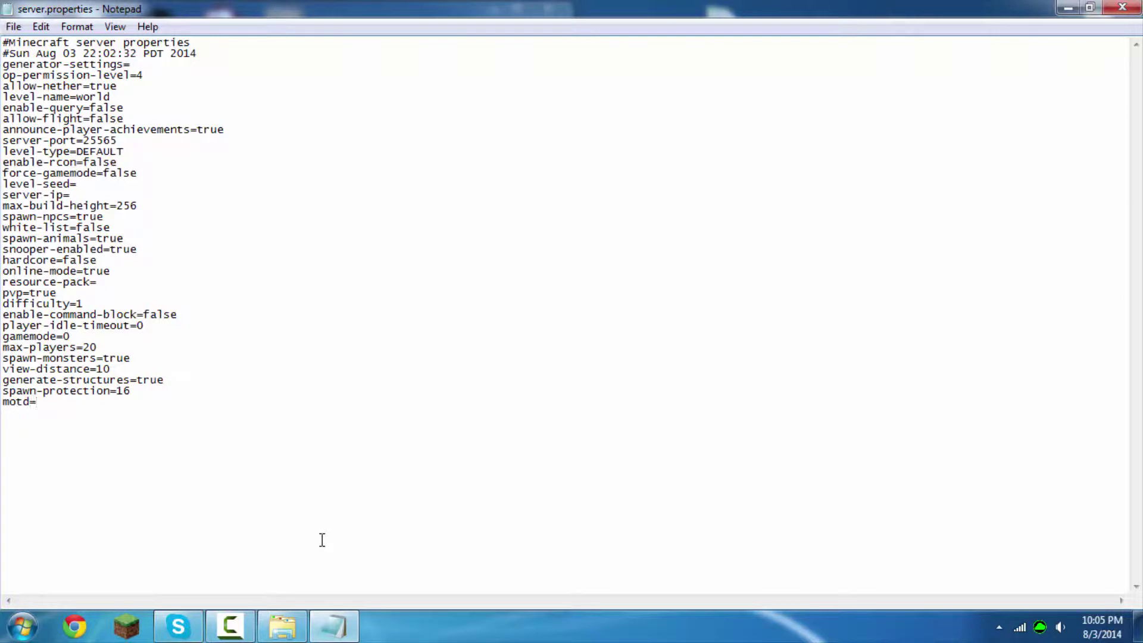
{"action": "type", "text": "yo!"}
{"action": "type", "text": "o my name is "}
{"action": "type", "text": "swag"}
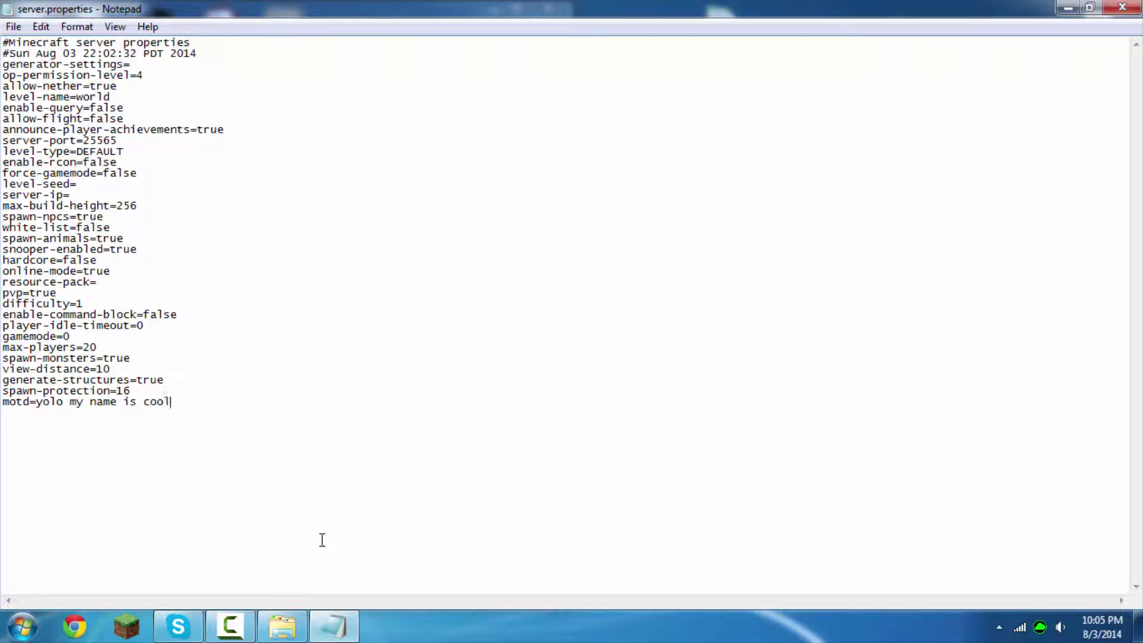
{"action": "type", "text": "nd im a beast"}
Set enable-command-block to true, then save and close server.properties.
{"action": "double_click", "coordinate": [117, 358]}
{"action": "left_click", "coordinate": [128, 302]}
{"action": "left_click_drag", "start_coordinate": [189, 317], "coordinate": [146, 317]}
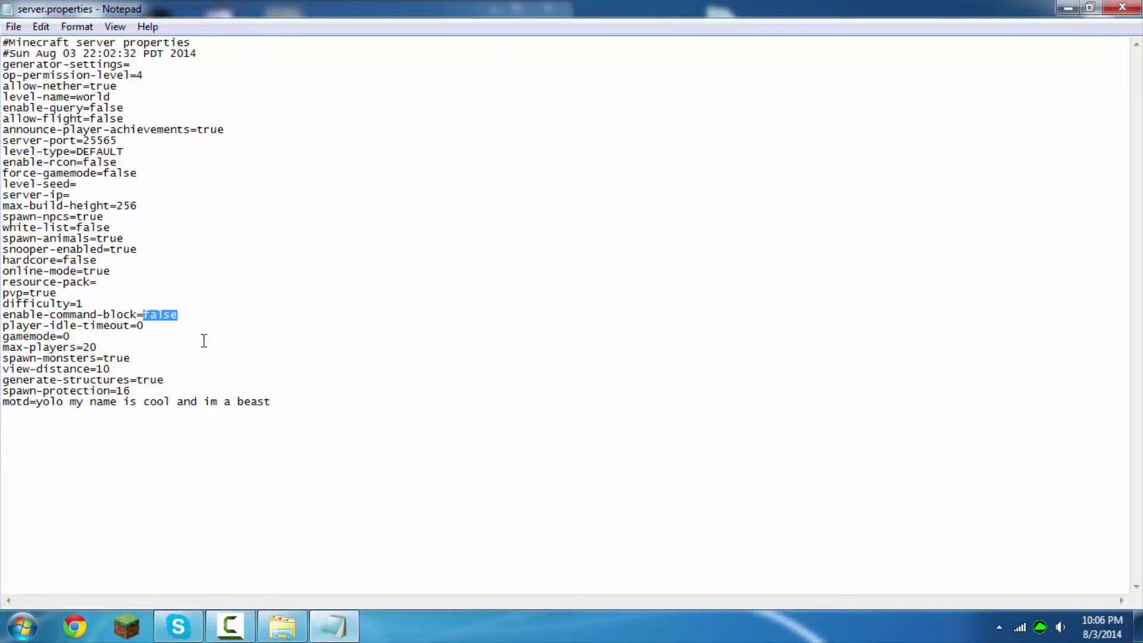
{"action": "type", "text": "tru"}
{"action": "left_click", "coordinate": [1122, 7]}
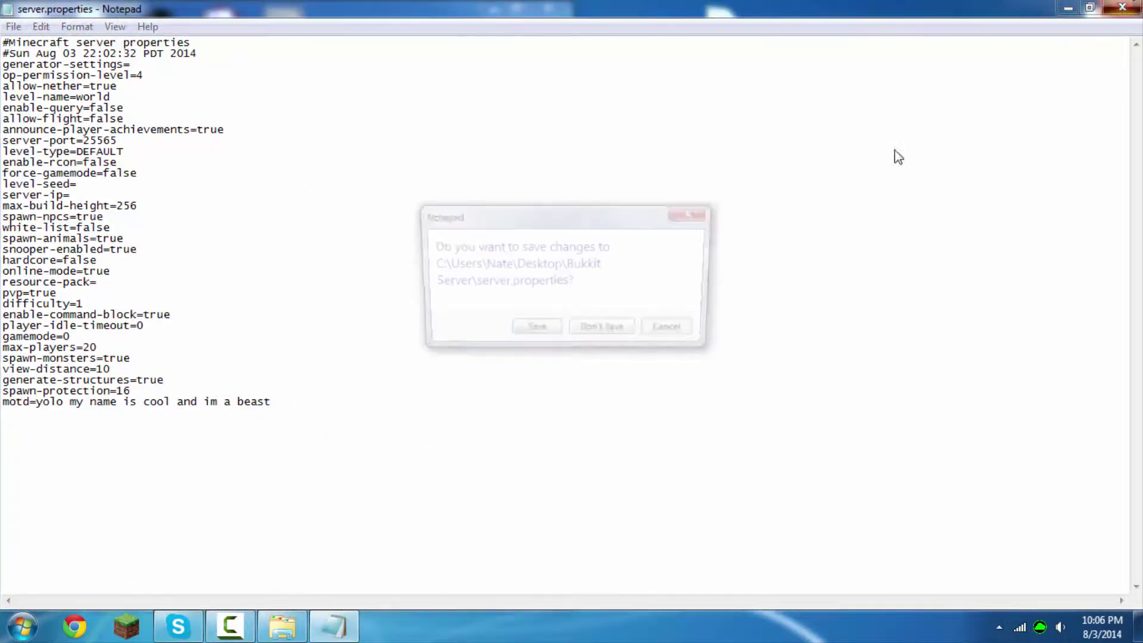
{"action": "left_click", "coordinate": [553, 332]}
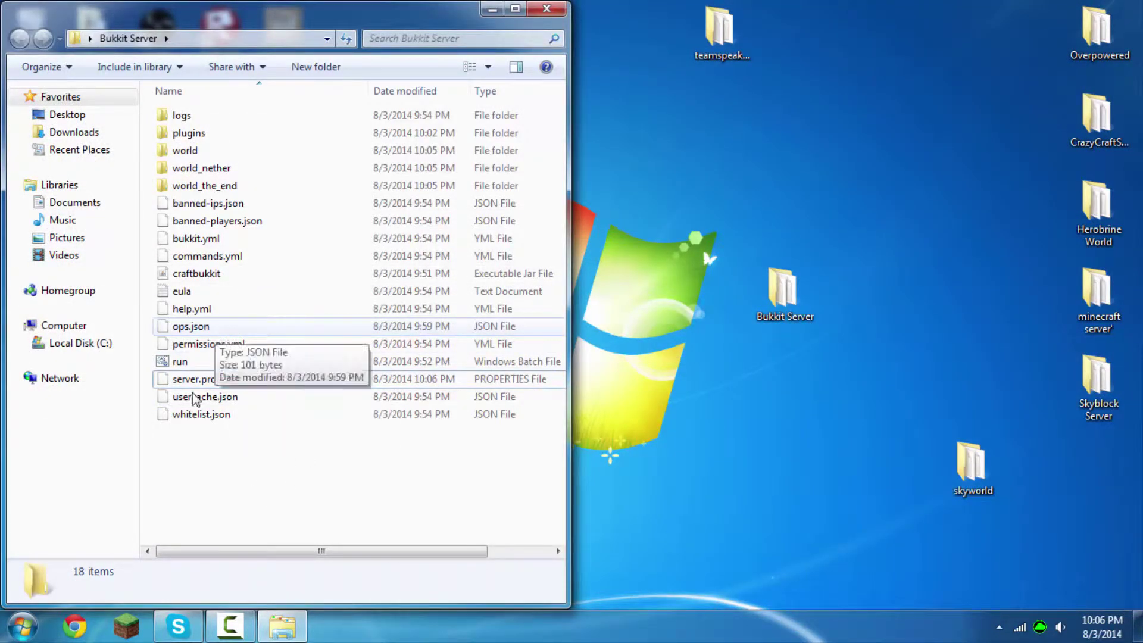
View the operator list by loading ops.json into a new Notepad window, and close it without changes.
{"action": "key", "text": "super"}
{"action": "type", "text": "notepad"}
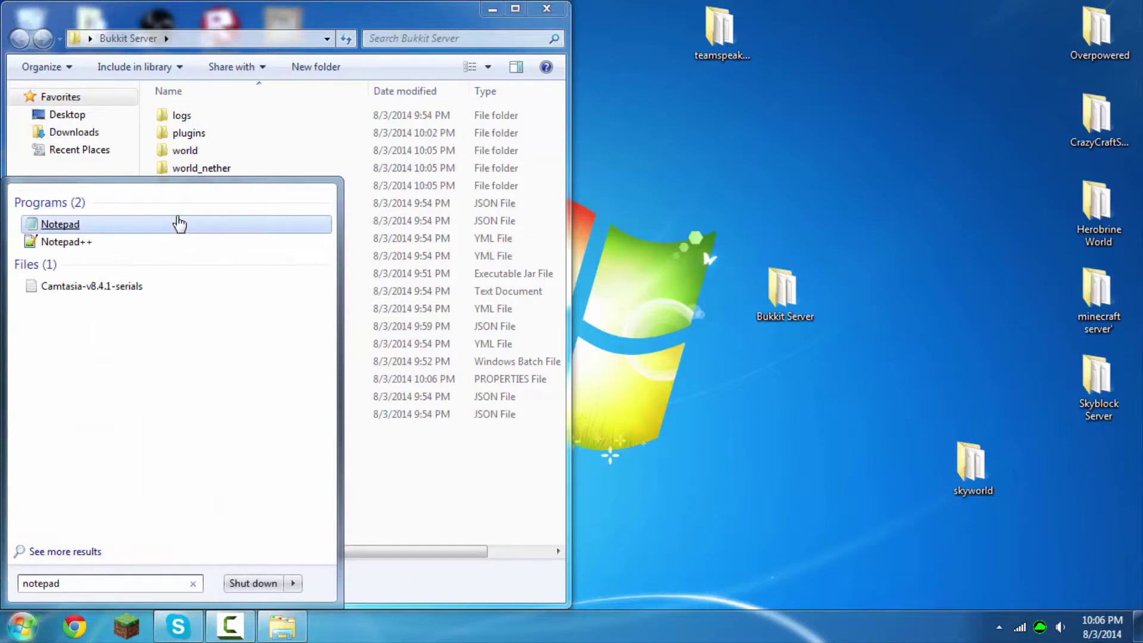
{"action": "left_click", "coordinate": [205, 230]}
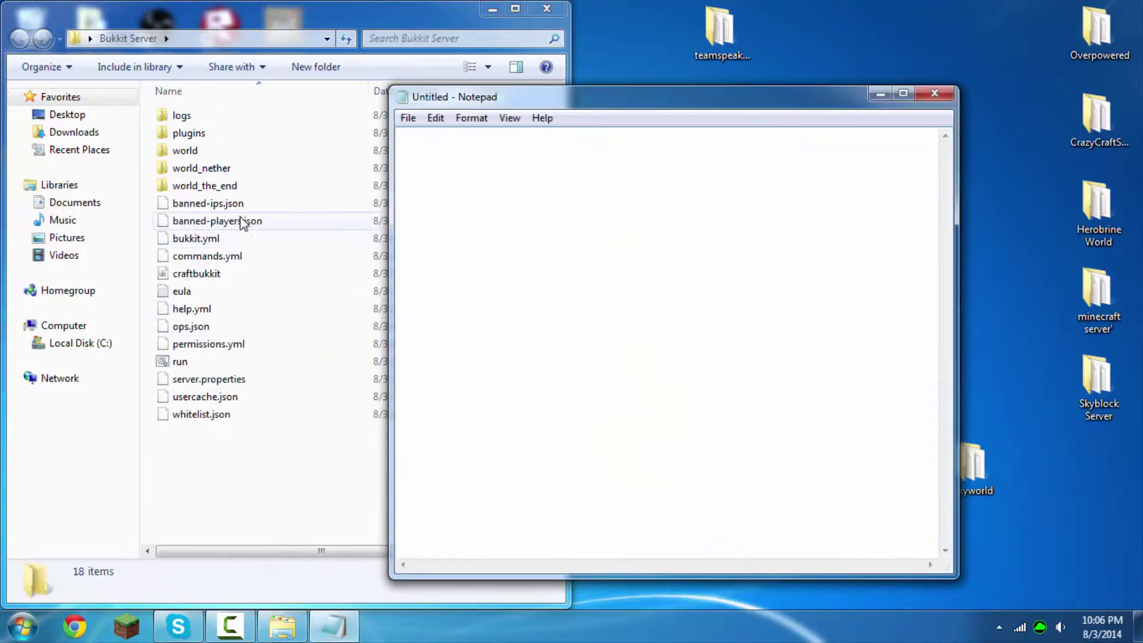
{"action": "left_click_drag", "start_coordinate": [238, 326], "coordinate": [586, 298]}
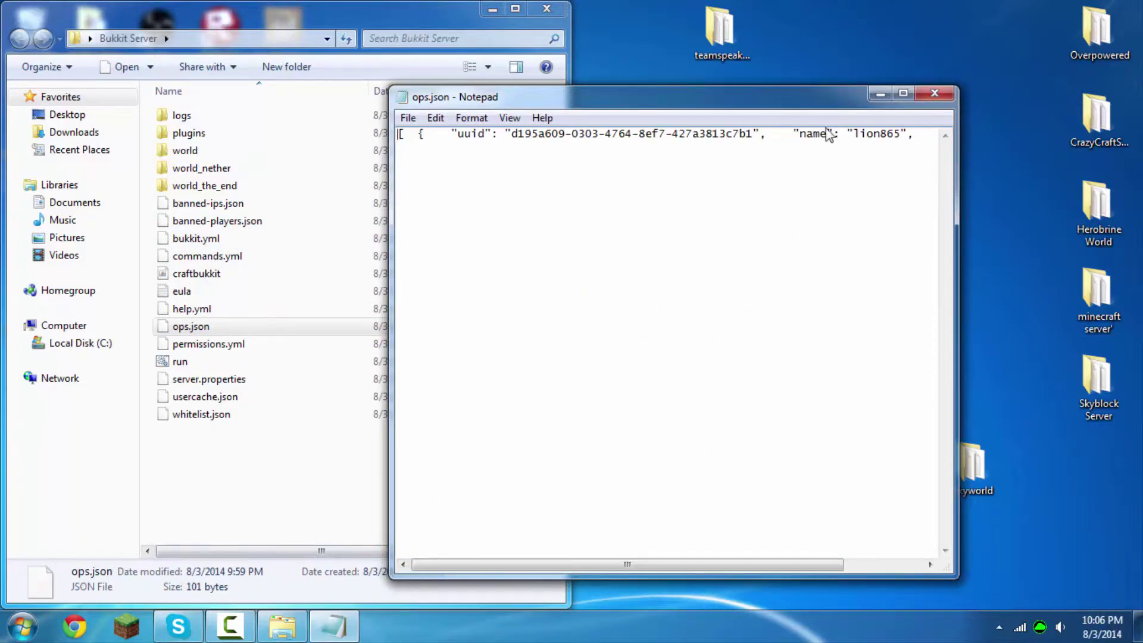
{"action": "left_click", "coordinate": [936, 97]}
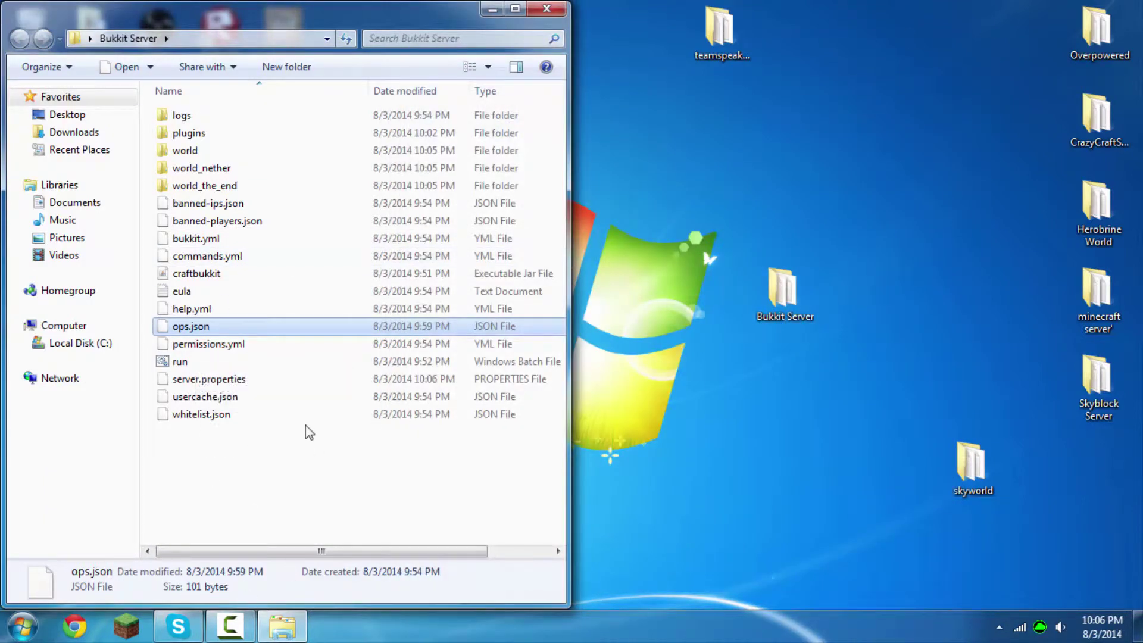
Look into the plugins folder, return to the Bukkit Server folder and close its window.
{"action": "double_click", "coordinate": [196, 134]}
{"action": "left_click", "coordinate": [20, 38]}
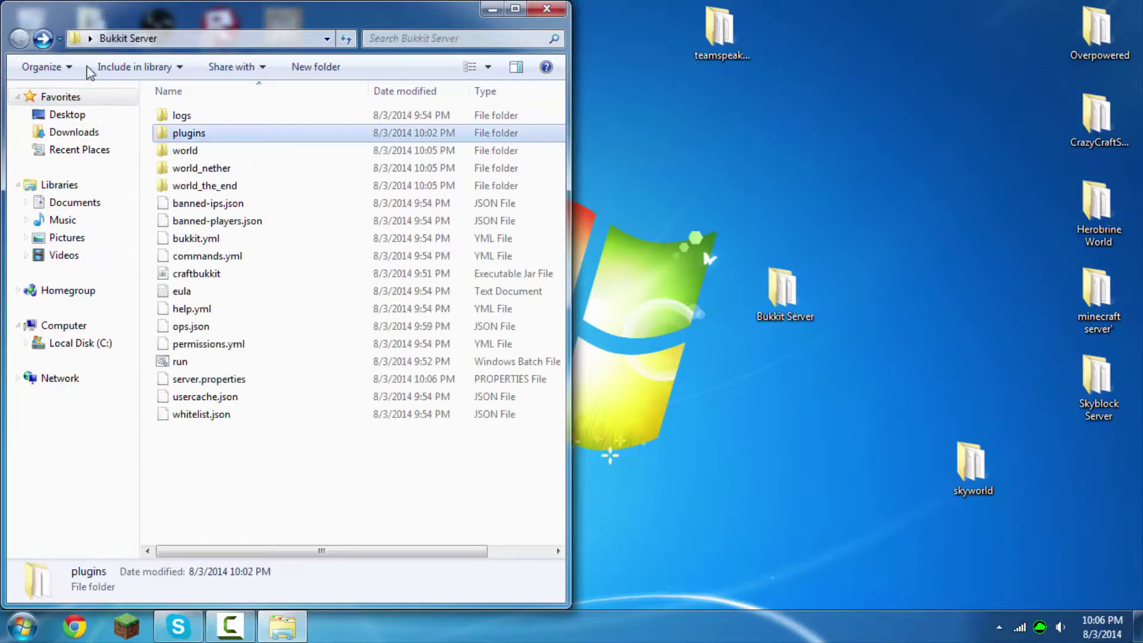
{"action": "left_click", "coordinate": [548, 11]}
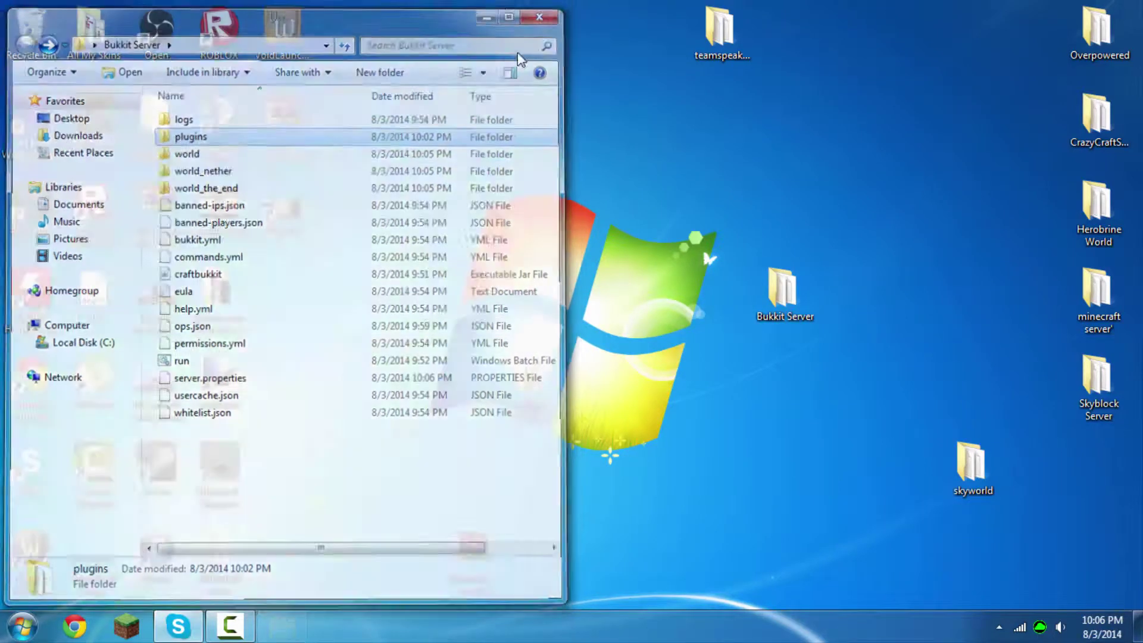